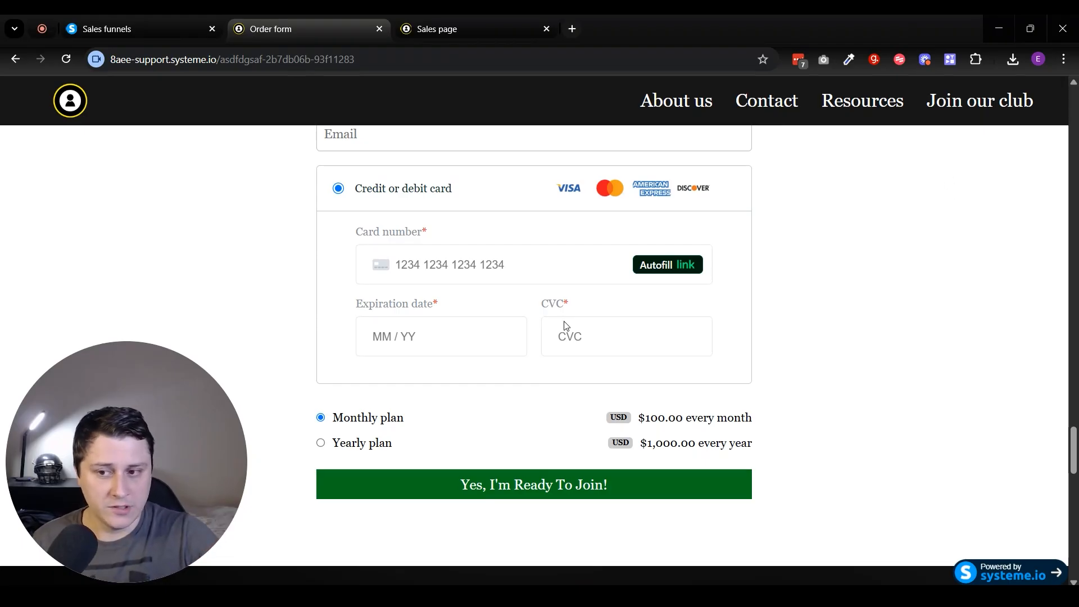
Examine the order form's payment fields and its monthly and yearly plan options.
scroll(441, 385, "up", 2)
scroll(465, 378, "down", 1)
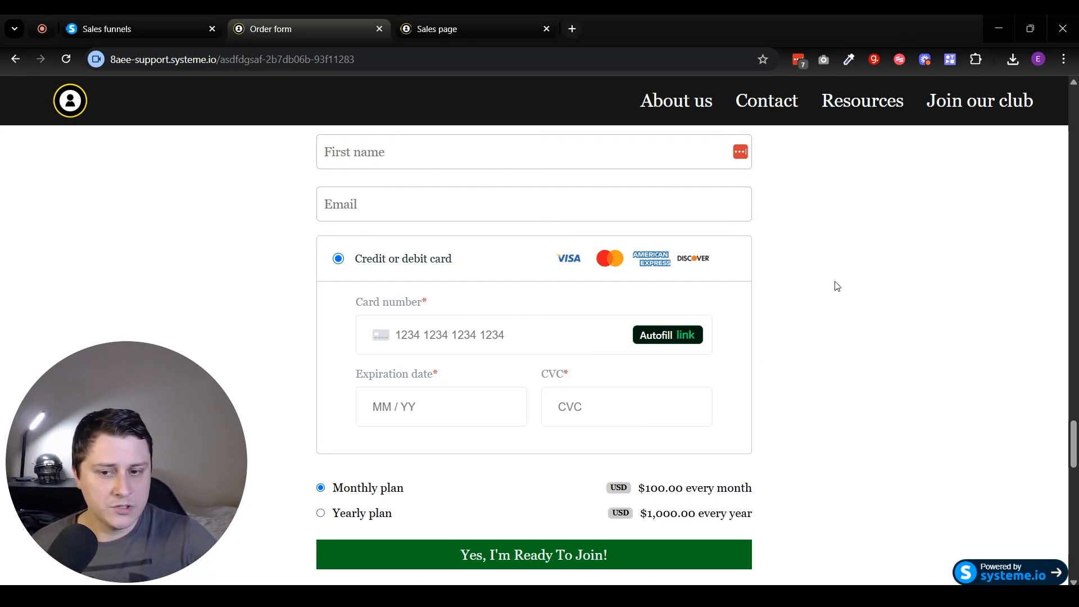
scroll(832, 297, "down", 1)
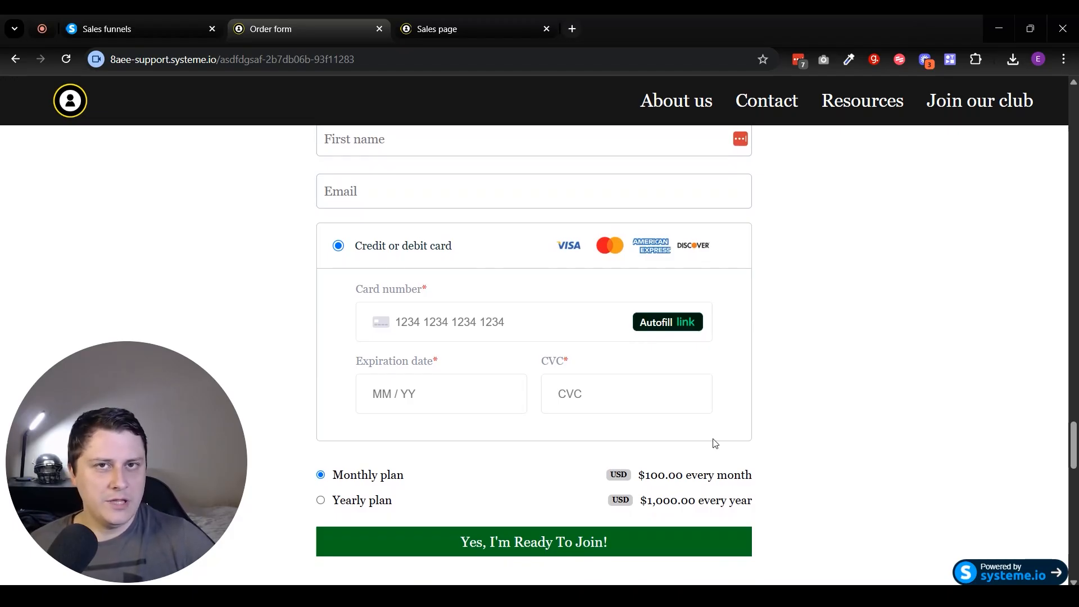
left_click_drag(340, 484, 976, 465)
left_click(915, 493)
scroll(891, 436, "up", 2)
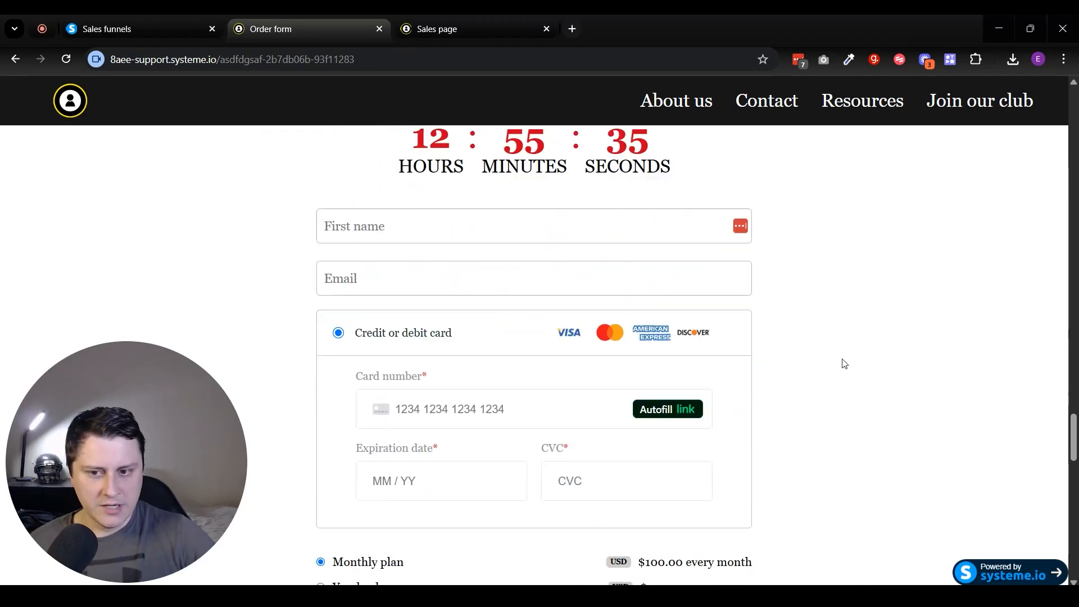
scroll(853, 371, "down", 3)
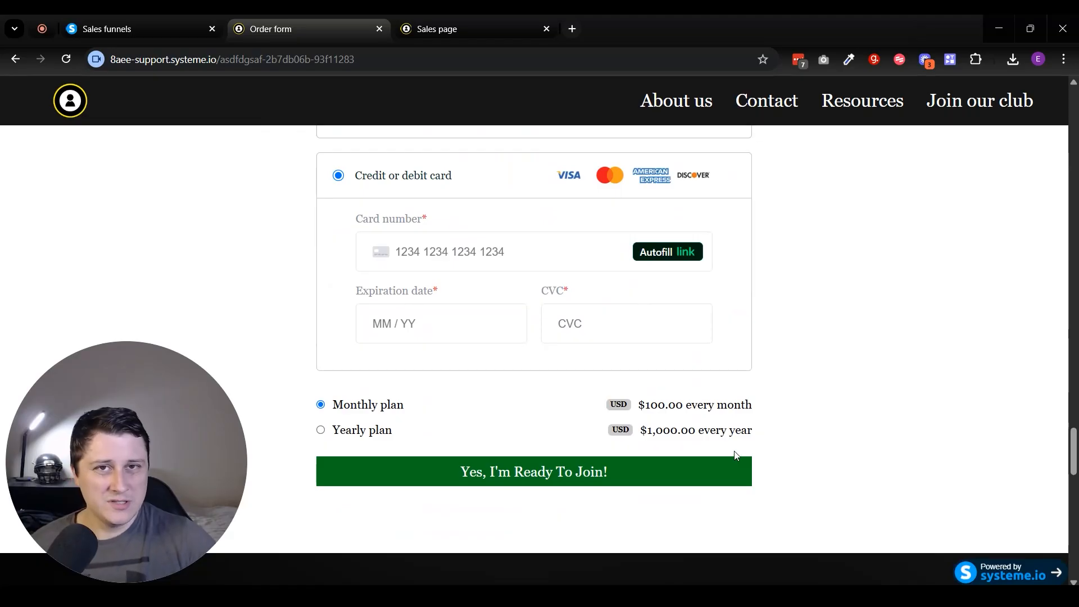
Examine the monthly and yearly pricing cards on the example sales page, then close that page.
left_click(485, 22)
scroll(812, 259, "down", 3)
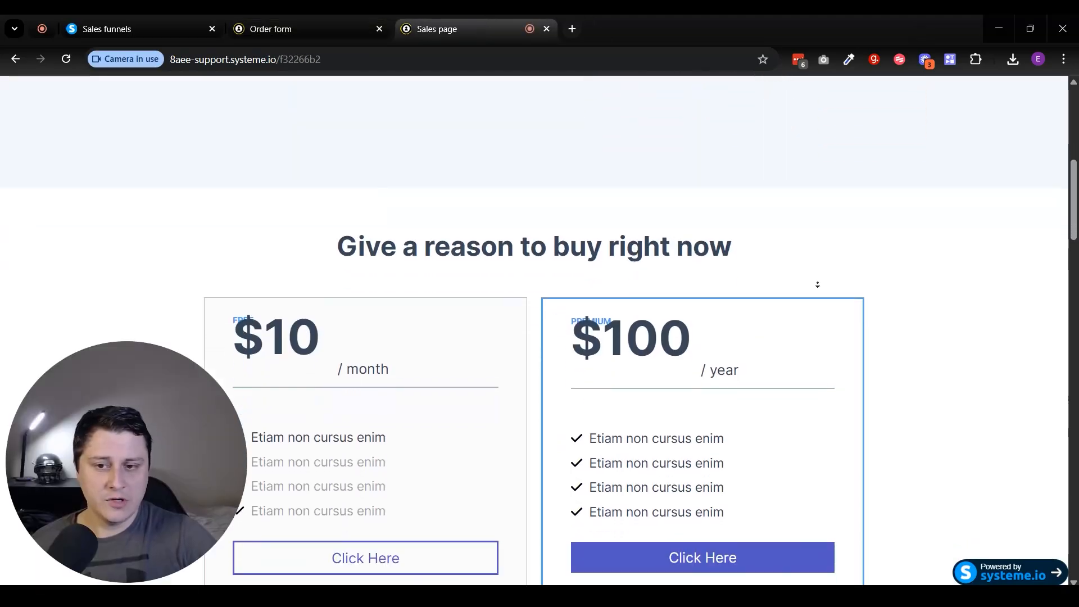
scroll(818, 285, "down", 1)
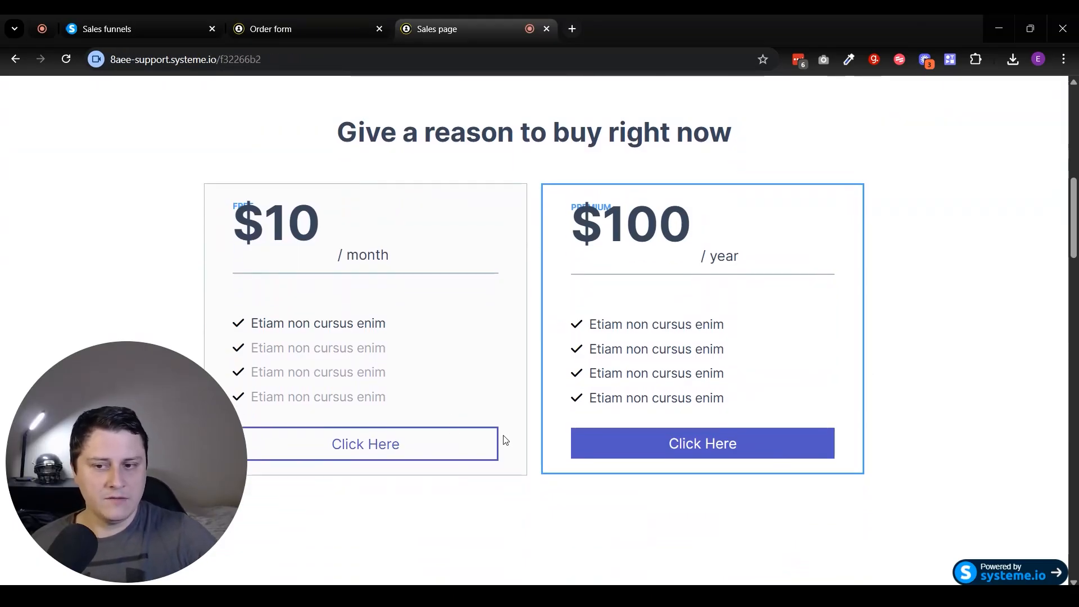
scroll(533, 403, "down", 1)
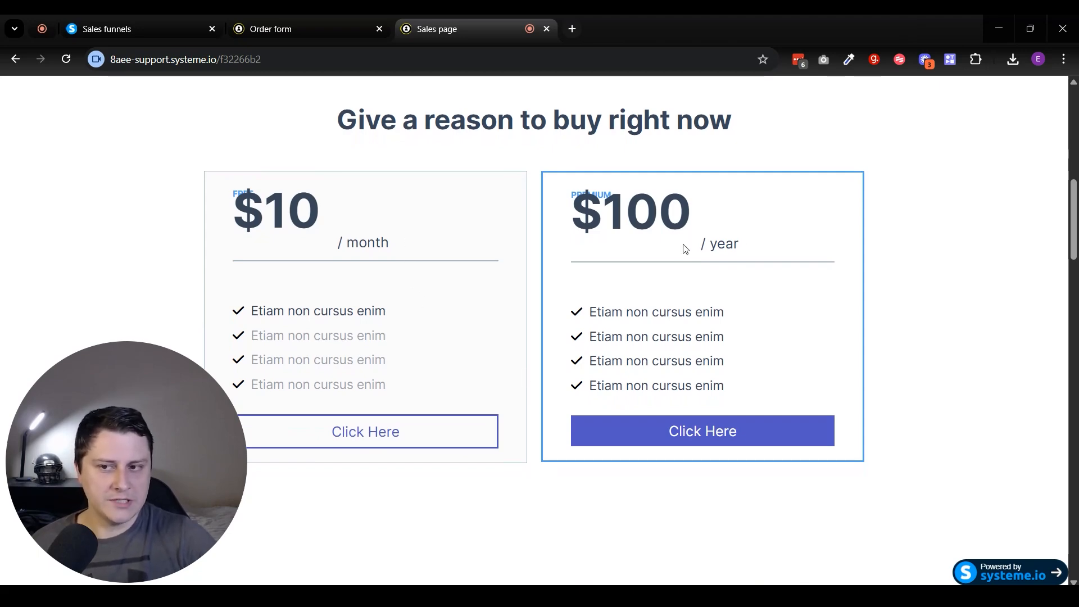
left_click_drag(284, 198, 390, 244)
left_click_drag(626, 211, 815, 244)
left_click(828, 460)
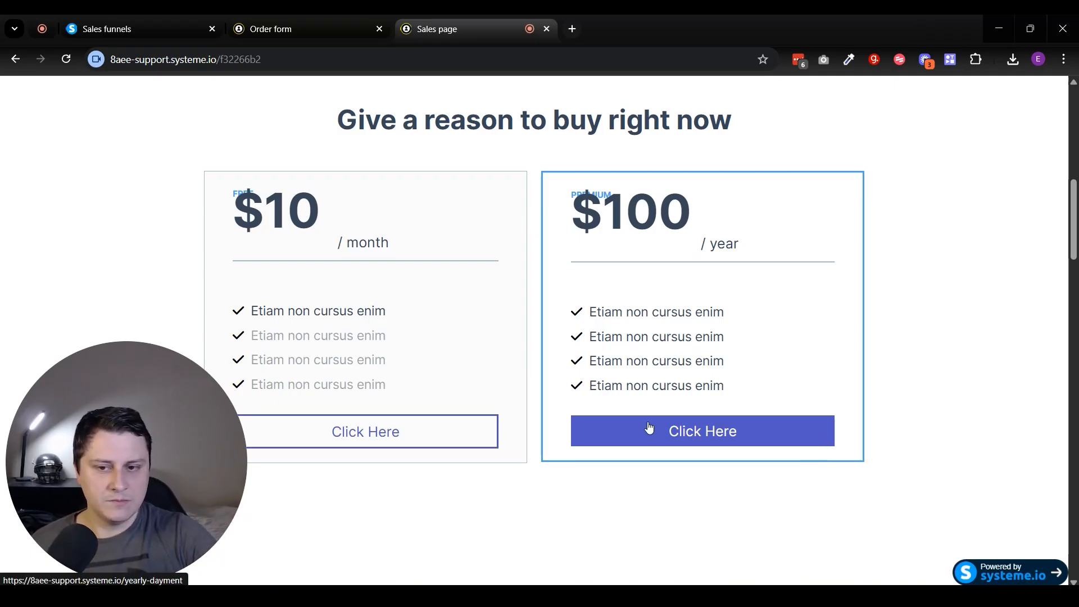
scroll(649, 431, "down", 1)
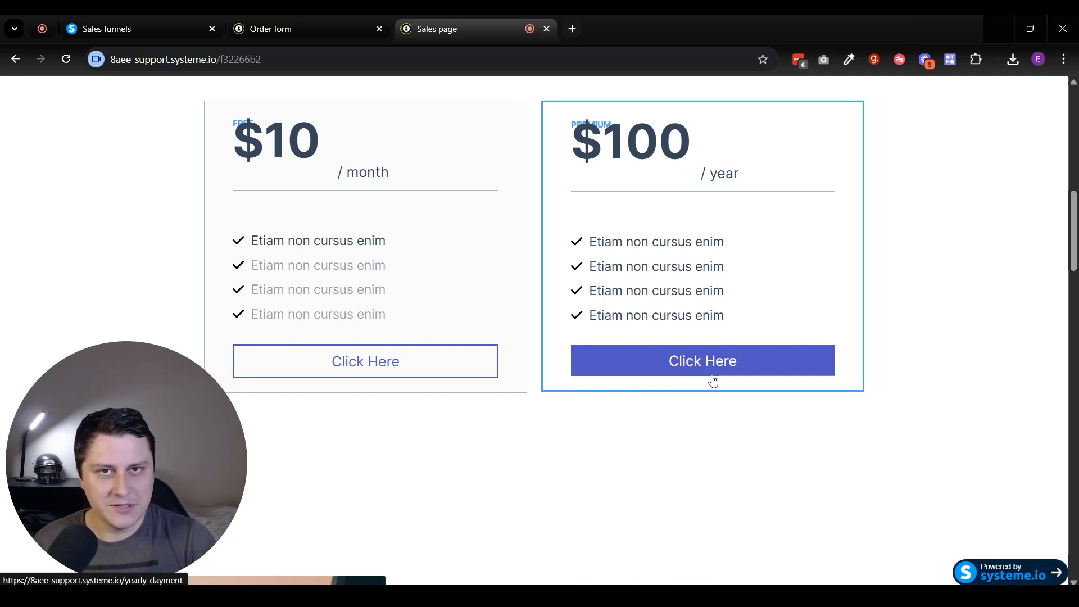
key("ctrl+w")
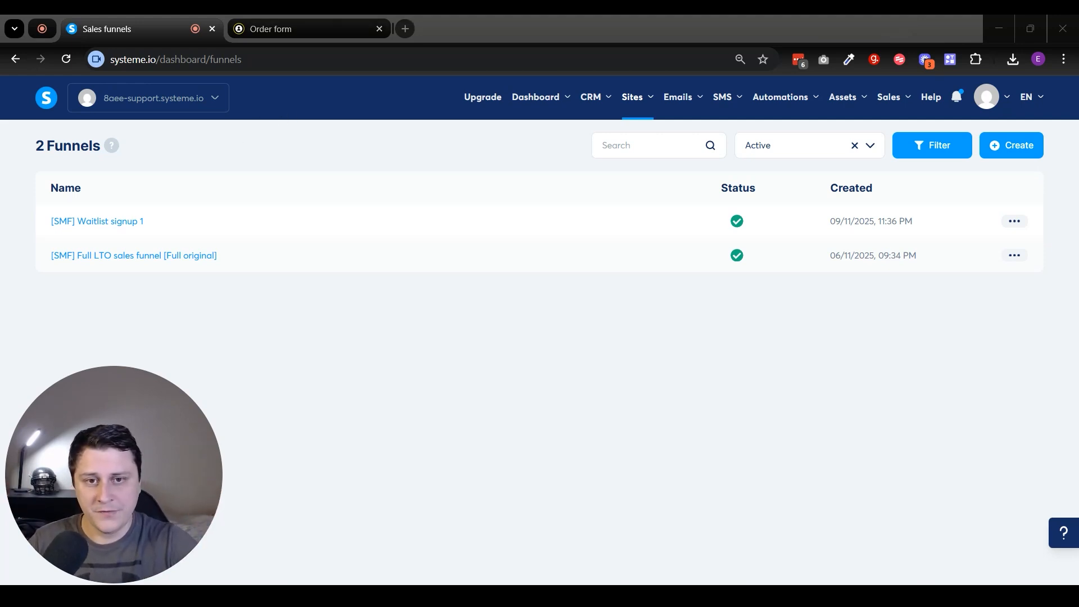
Create a funnel named "Multiple options" with the Sell goal and U.S. Dollar as currency.
mouse_move(649, 97)
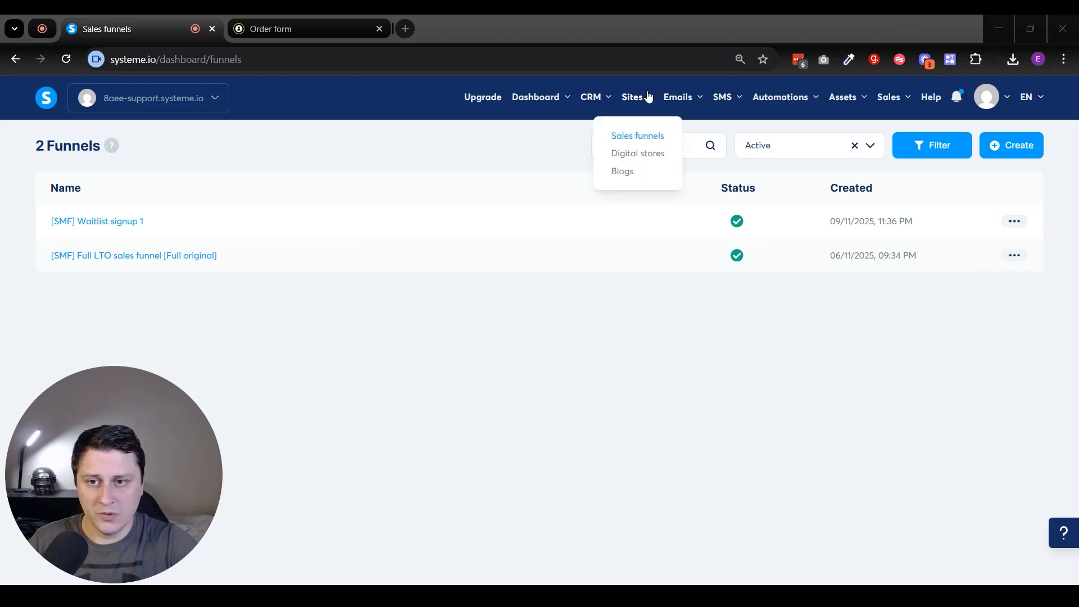
left_click(1017, 146)
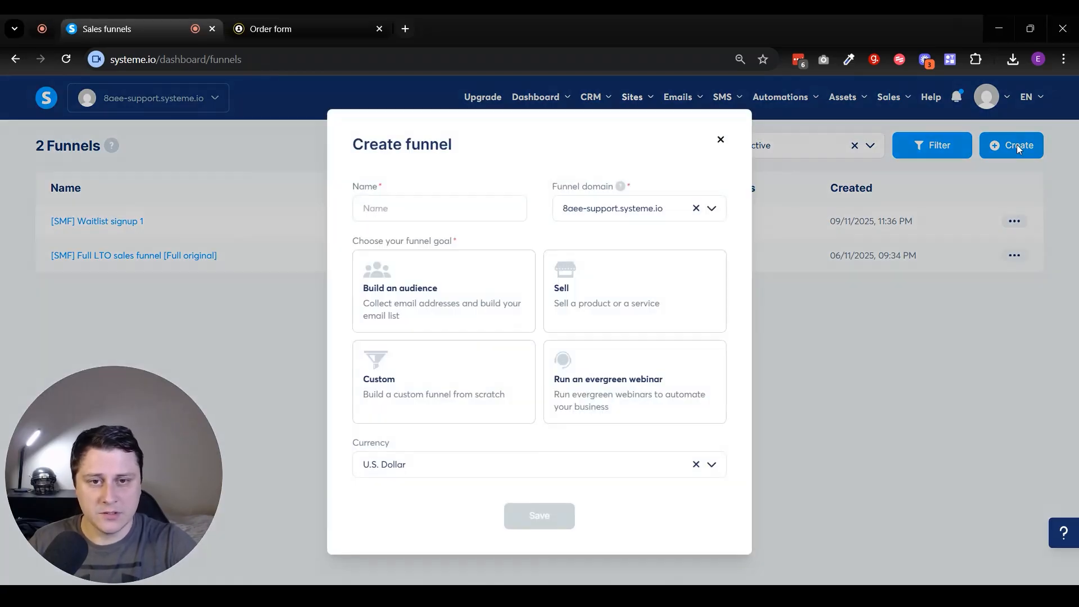
left_click(459, 206)
type("Multiple options")
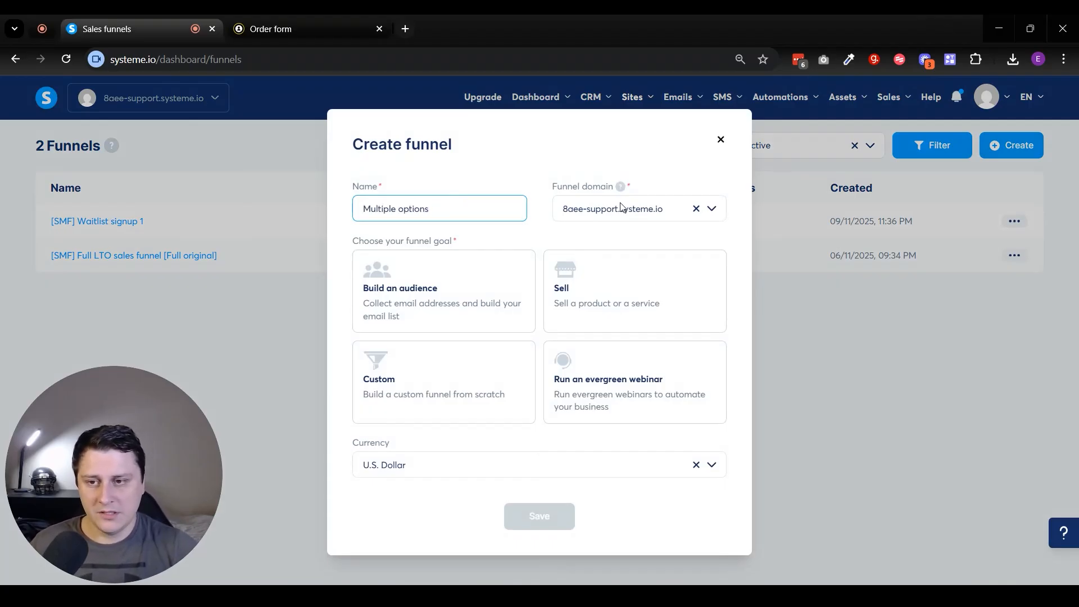
left_click(584, 286)
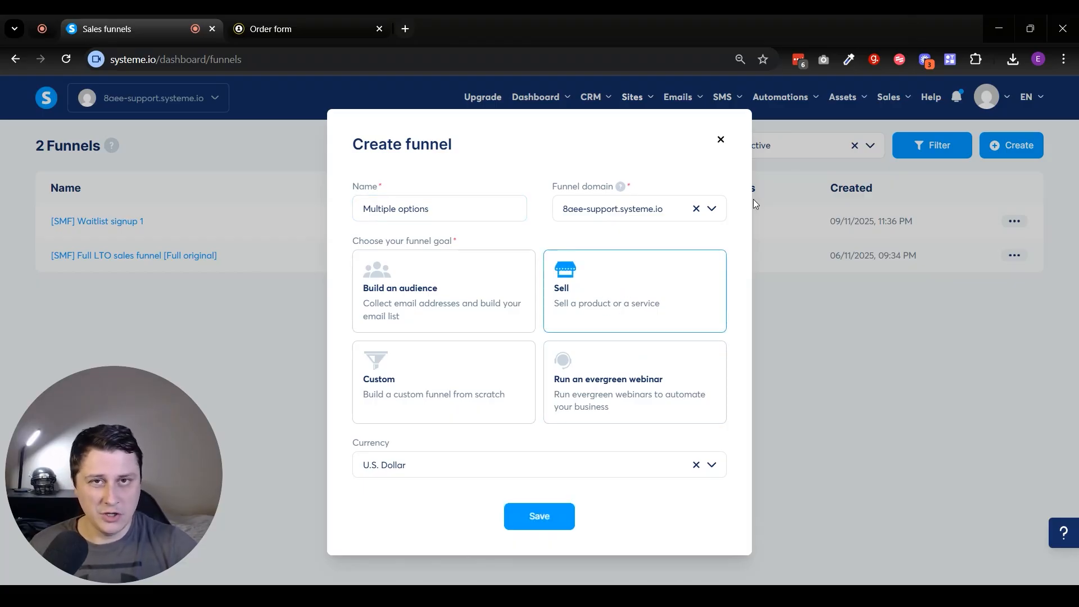
left_click(529, 516)
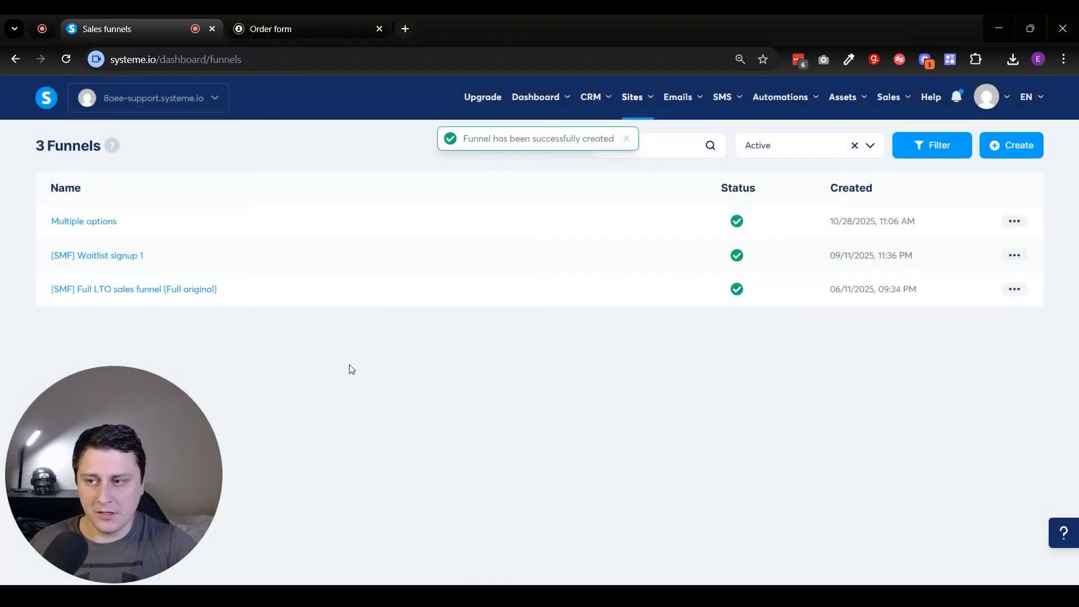
Open the Multiple options funnel and remove its Order Form and Thank You Page steps.
left_click(56, 220)
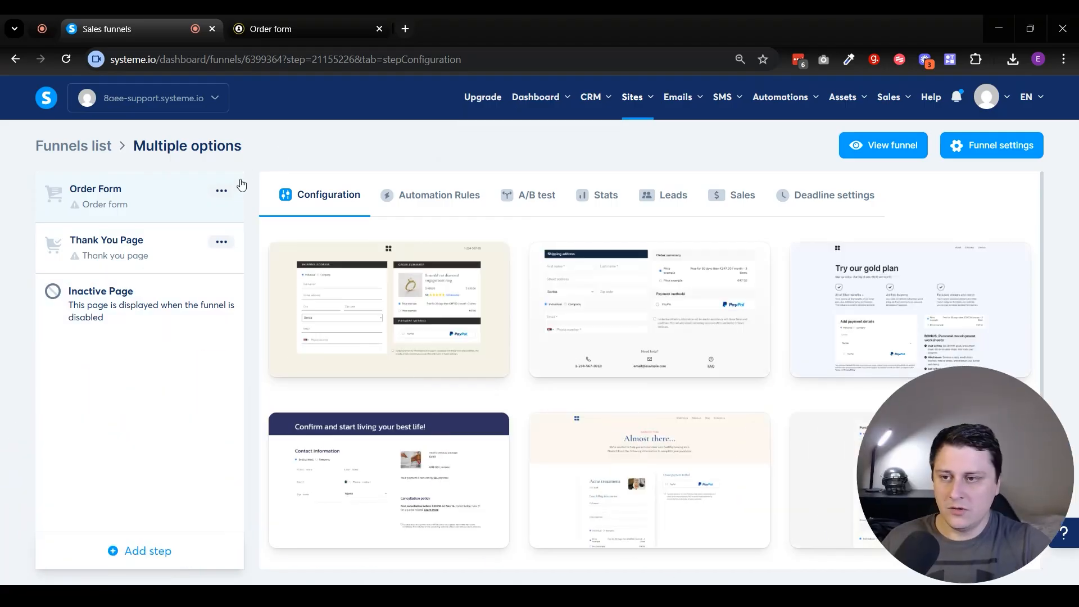
mouse_move(220, 192)
left_click(188, 241)
left_click(562, 374)
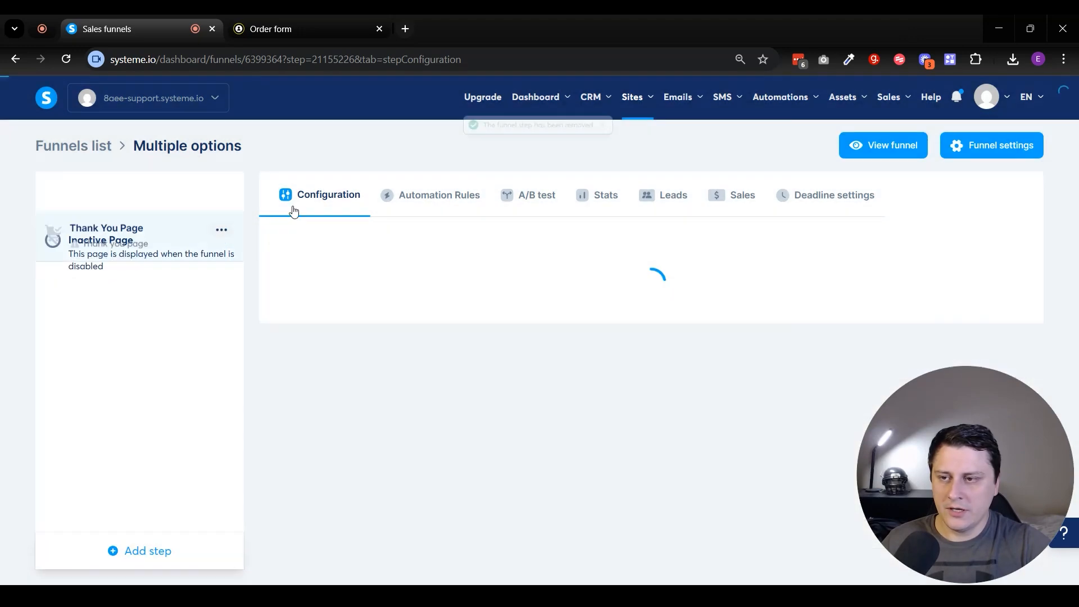
mouse_move(211, 202)
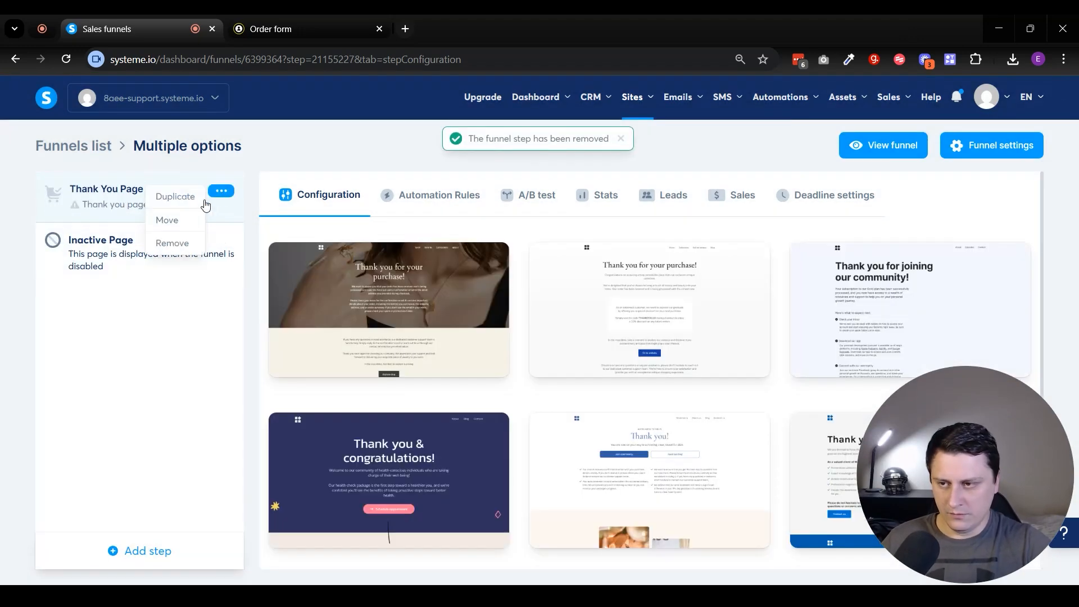
left_click(186, 243)
left_click(591, 376)
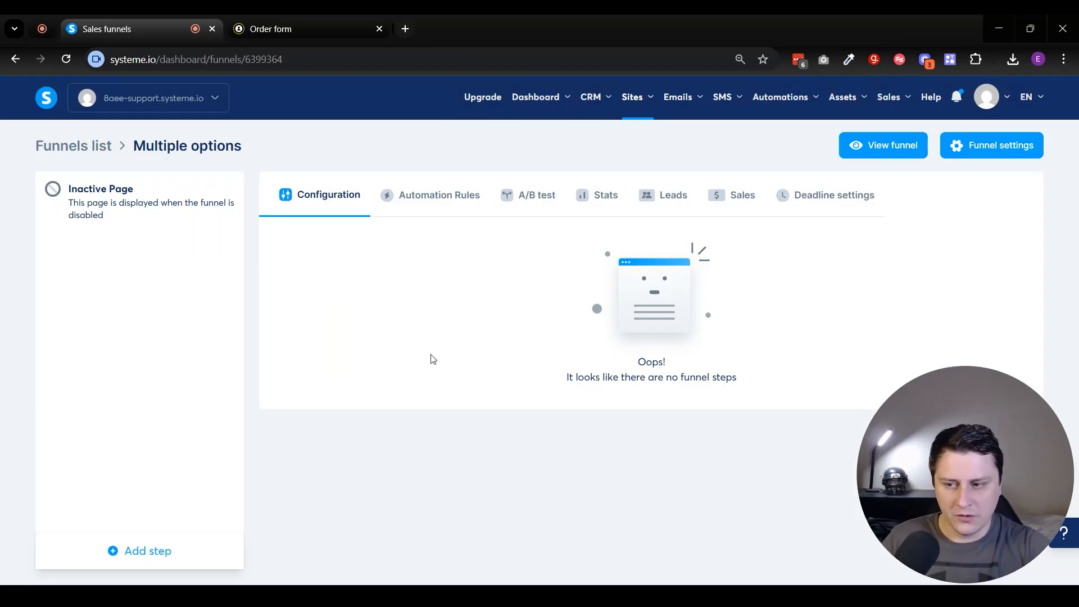
Add a funnel step named "Sales page" of type Sales page, using the option to choose a template.
left_click(165, 553)
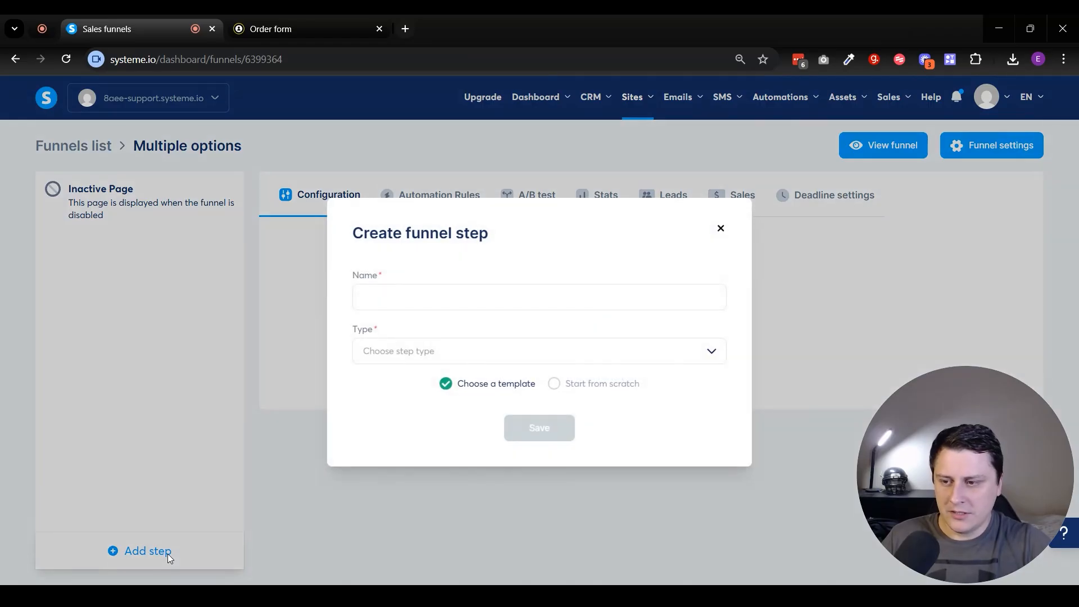
left_click(462, 294)
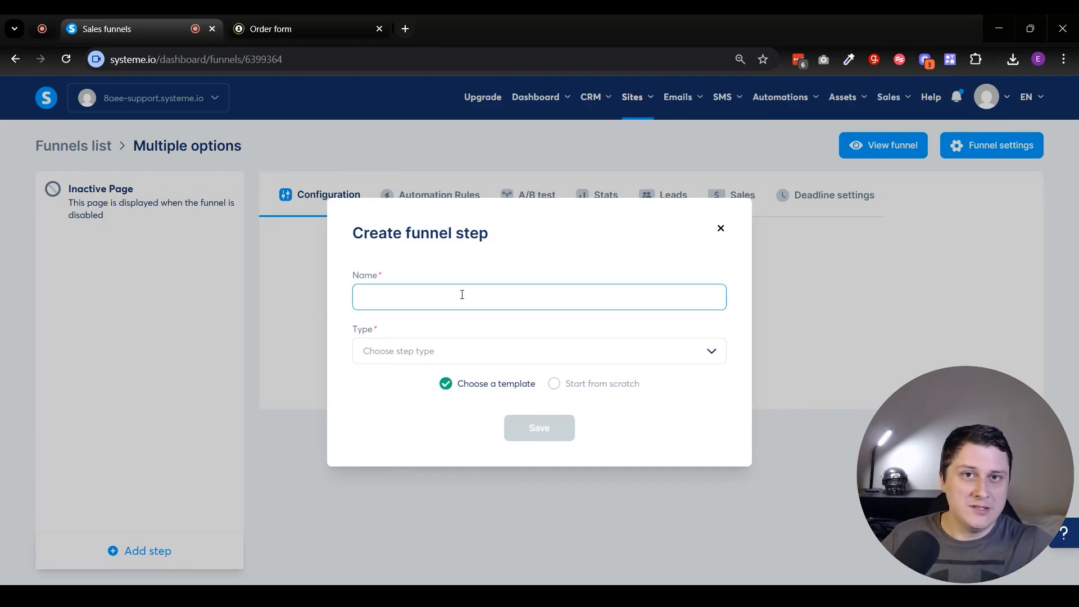
type("Sales page")
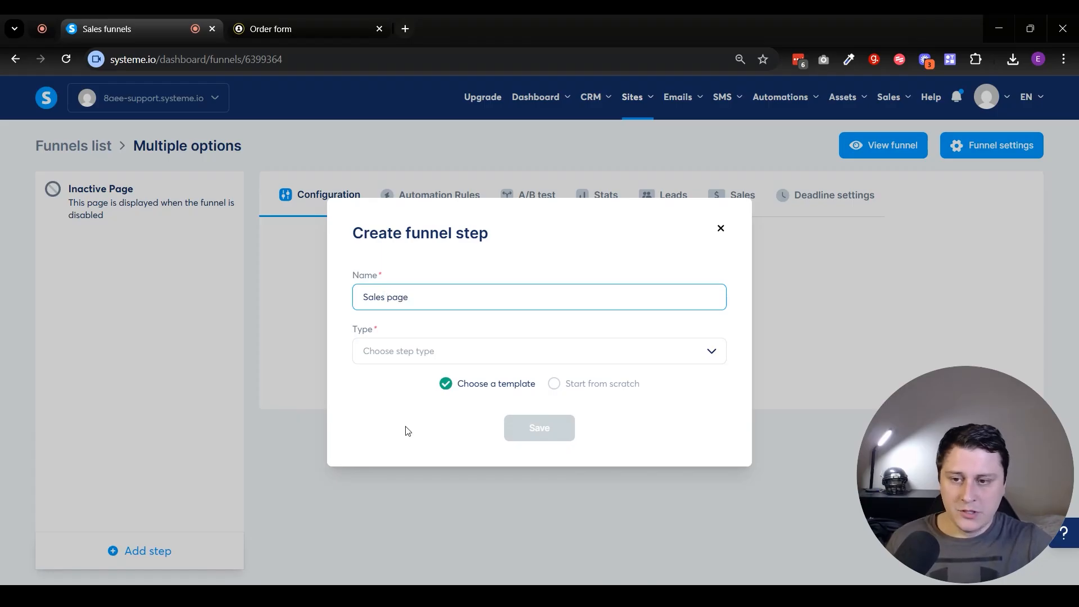
left_click(449, 360)
left_click(402, 402)
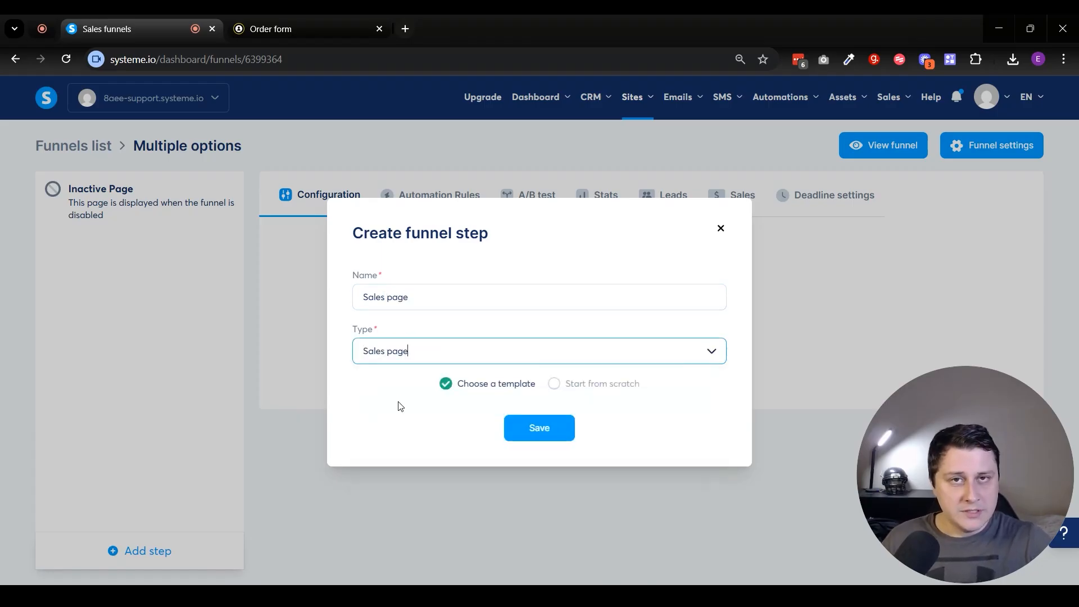
left_click(573, 388)
left_click(574, 387)
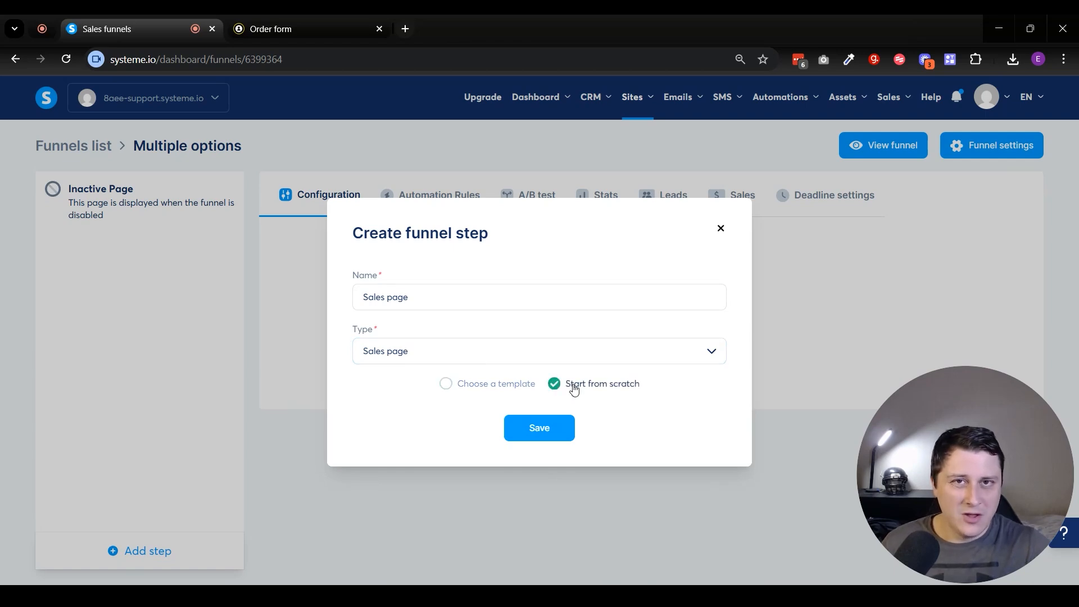
left_click(487, 393)
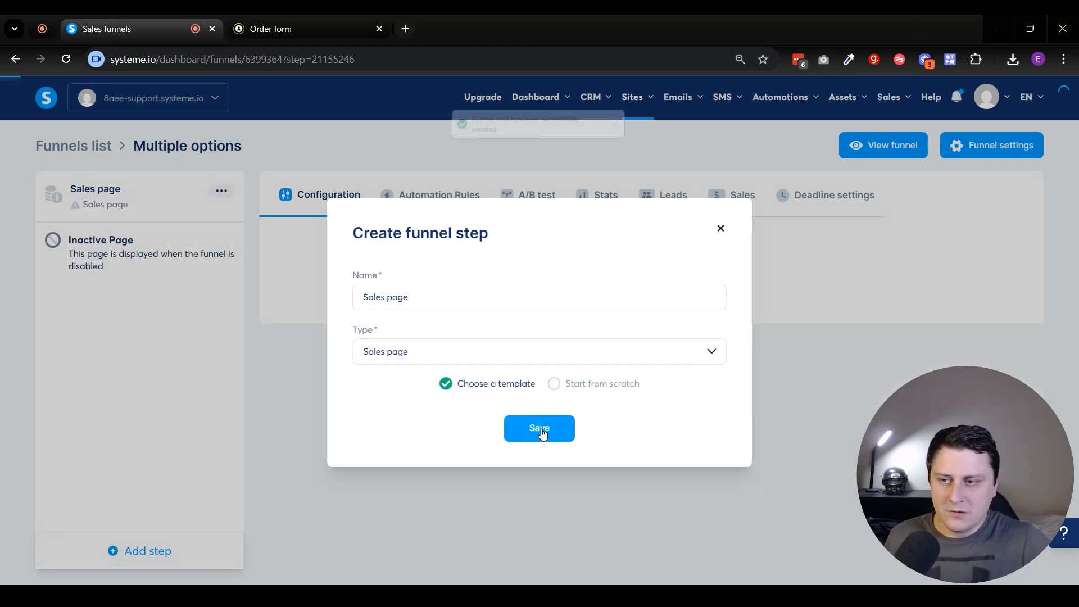
left_click(539, 429)
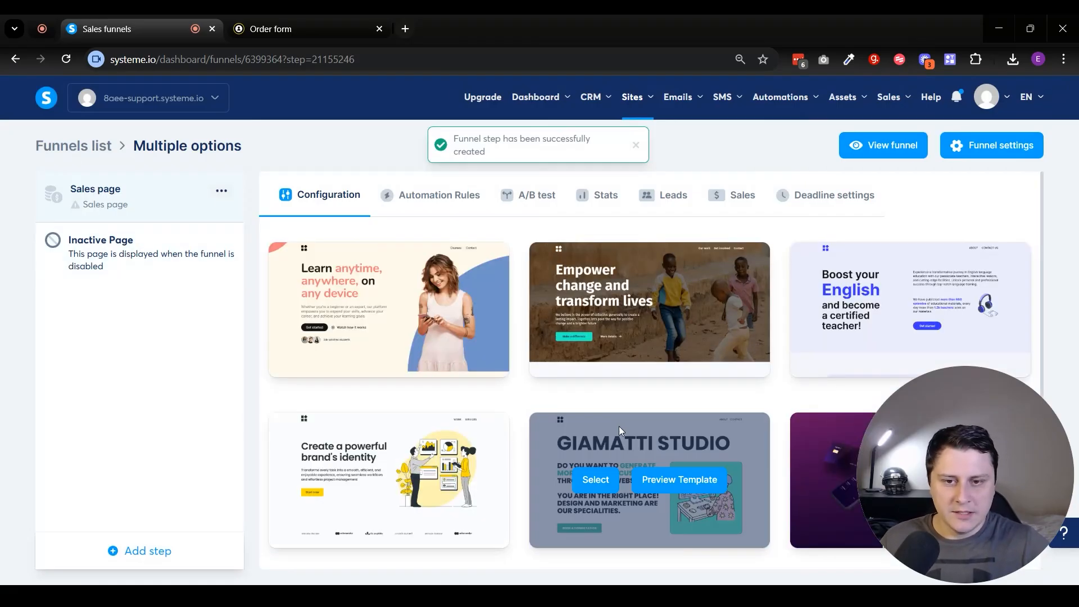
Browse the sales page templates and select the "Your trusted real estate expert" template.
scroll(668, 311, "down", 4)
scroll(669, 311, "up", 4)
scroll(669, 309, "down", 4)
left_click(1008, 530)
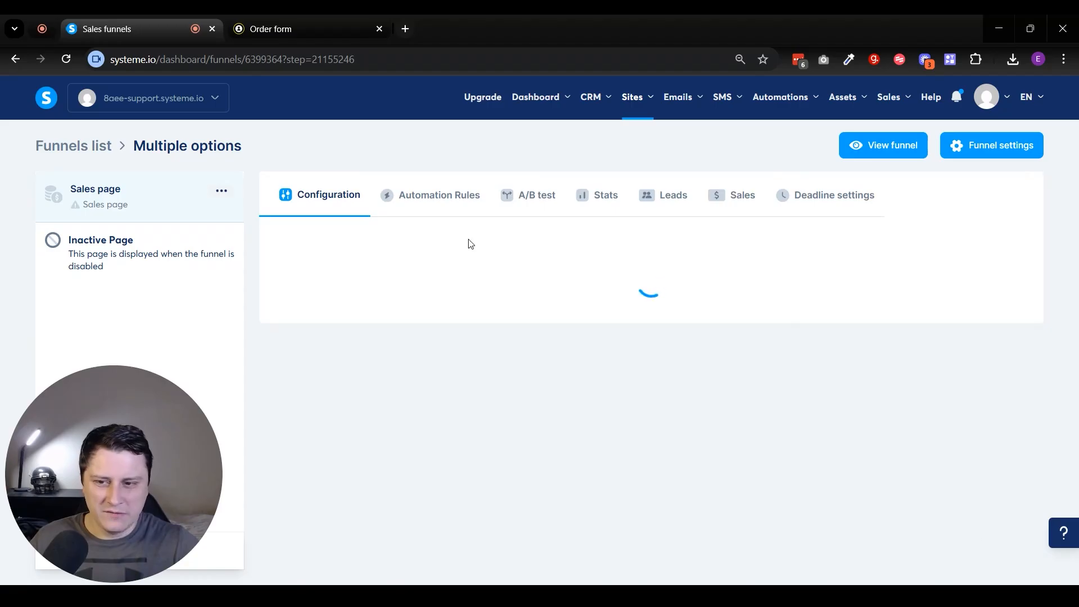
scroll(836, 488, "down", 3)
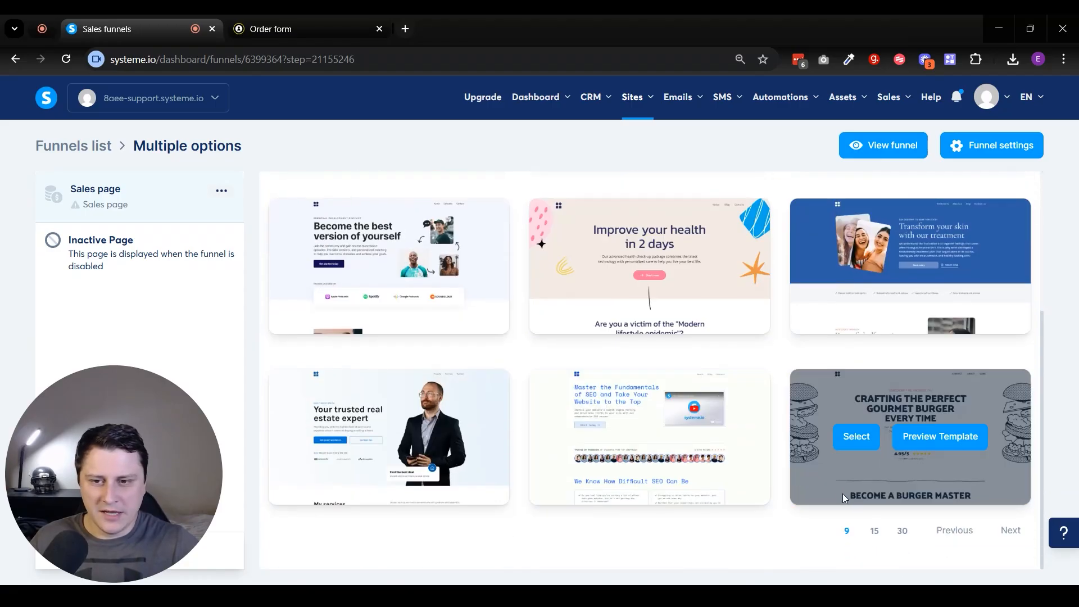
left_click(333, 439)
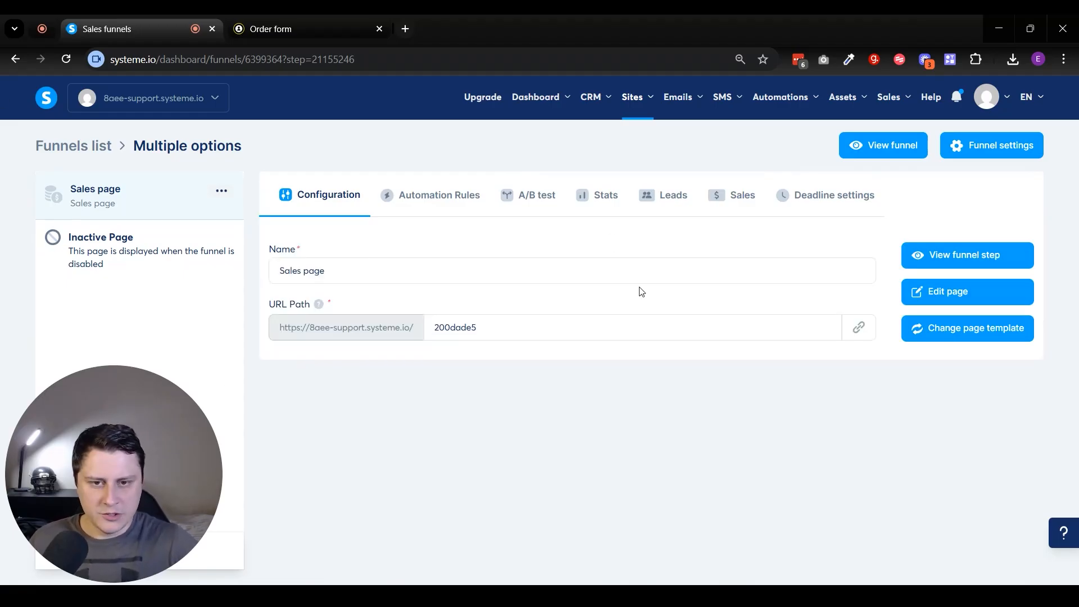
Set the sales page's URL path to "product".
double_click(449, 327)
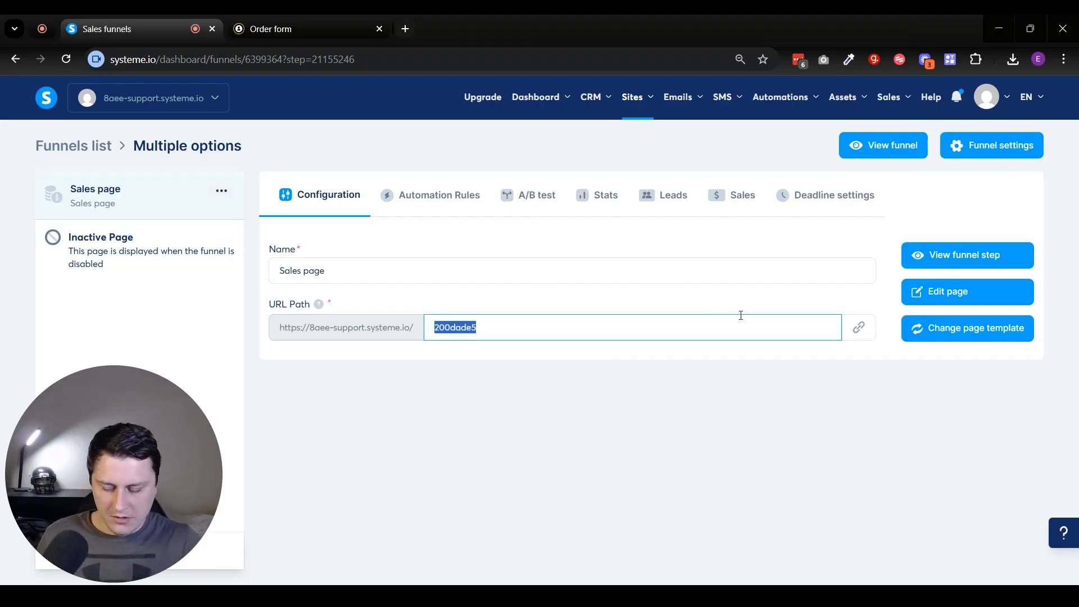
type("product")
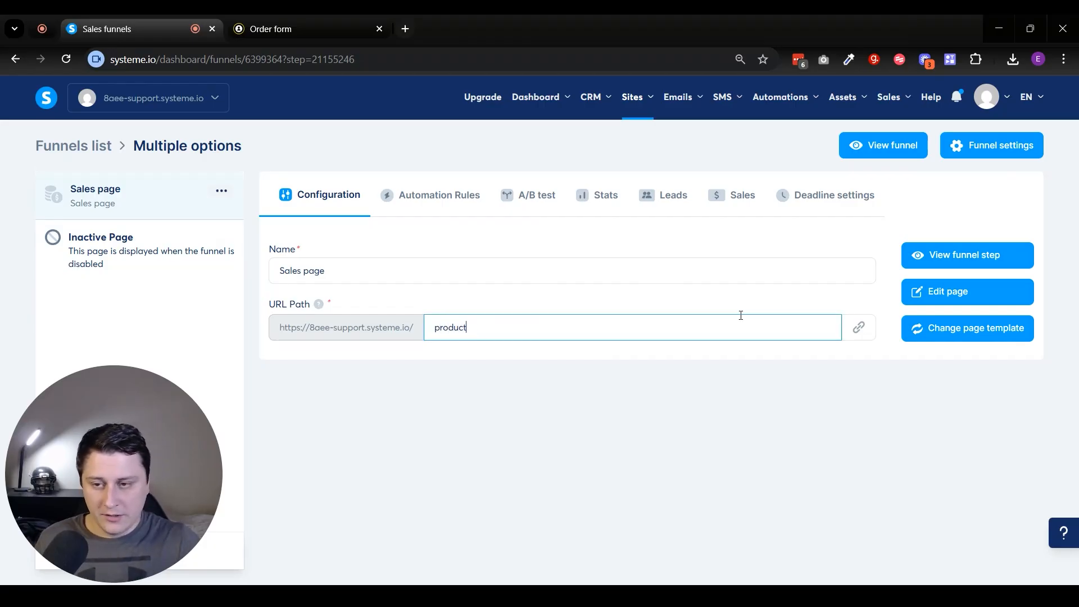
left_click_drag(280, 328, 304, 329)
left_click(470, 395)
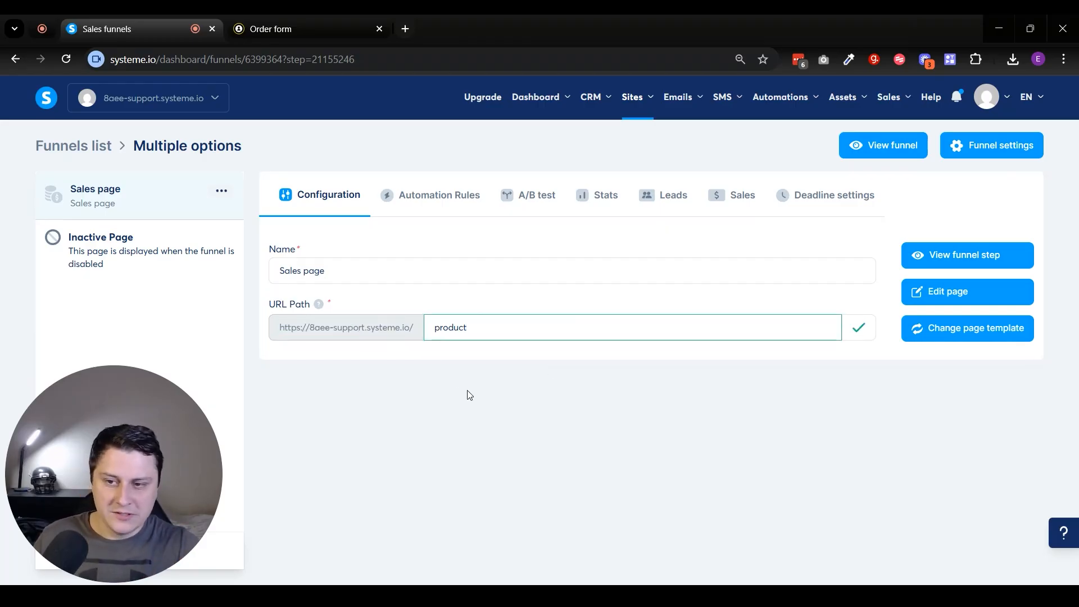
double_click(472, 322)
left_click(473, 411)
left_click(482, 326)
type("asdwqre32342")
key("BackSpace")
key("BackSpace")
key("BackSpace")
key("BackSpace")
key("BackSpace")
key("BackSpace")
key("BackSpace")
key("BackSpace")
key("BackSpace")
key("BackSpace")
key("BackSpace")
key("BackSpace")
key("BackSpace")
key("BackSpace")
key("BackSpace")
left_click(568, 443)
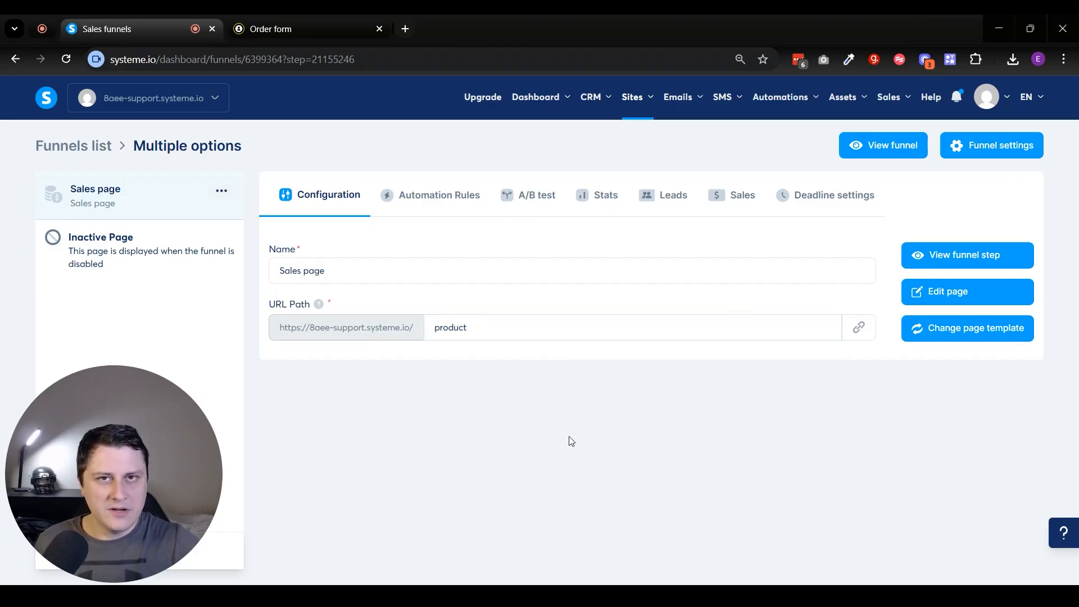
Open the sales page for editing in the page editor.
left_click(944, 289)
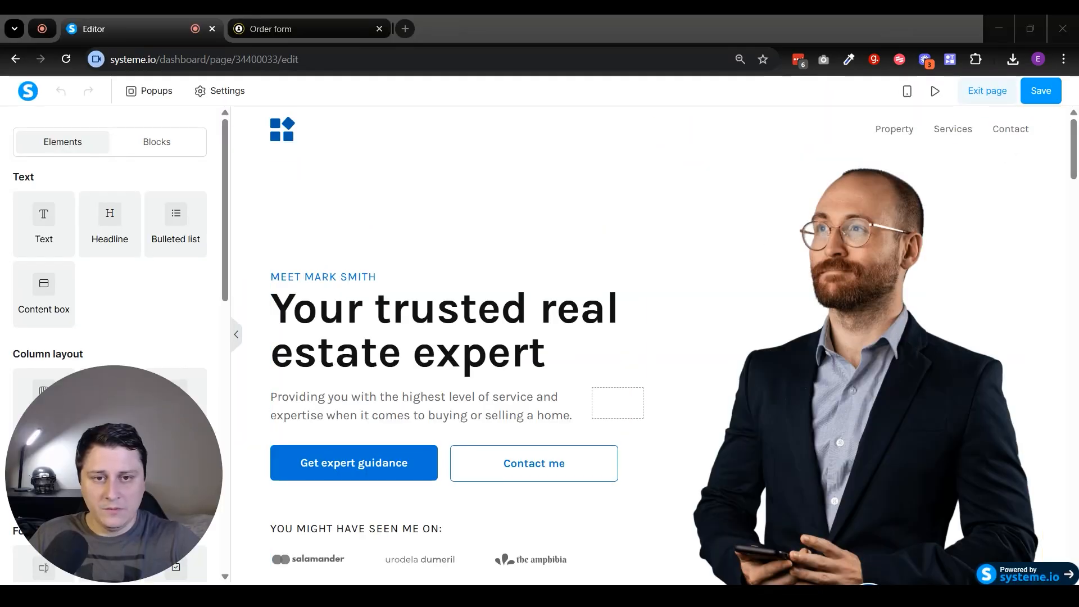
left_click_drag(1068, 151, 1034, 124)
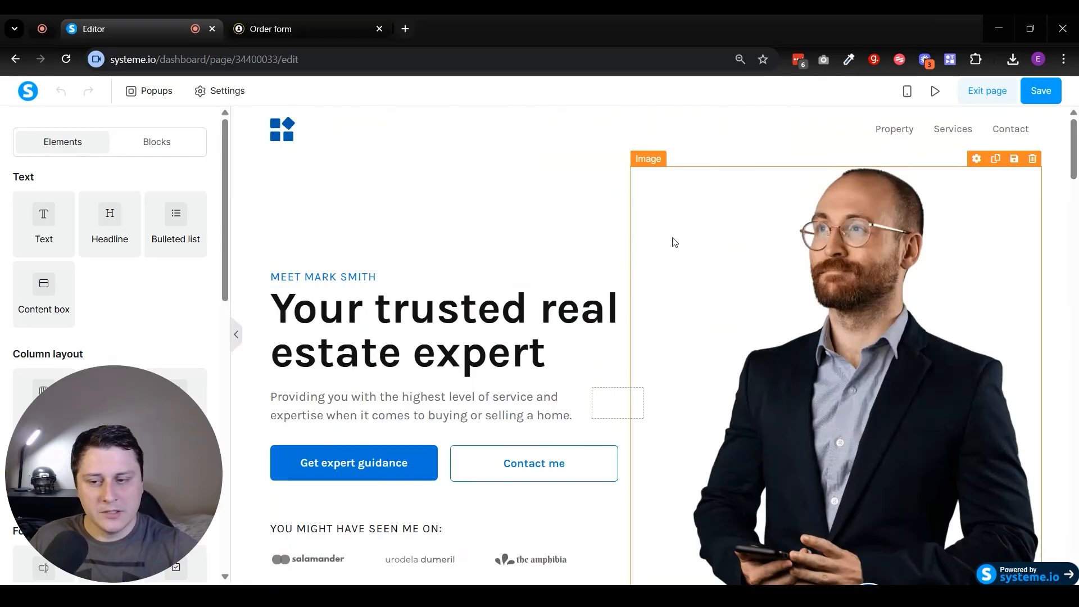
Browse the ready-made price plan blocks for the sales page.
left_click_drag(189, 410, 1040, 411)
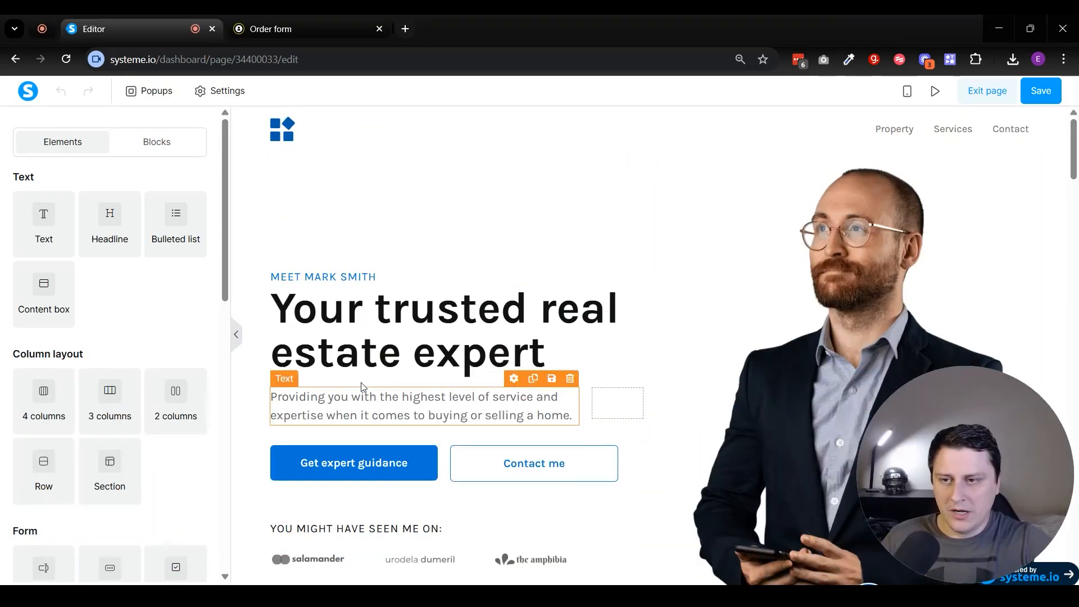
left_click(135, 147)
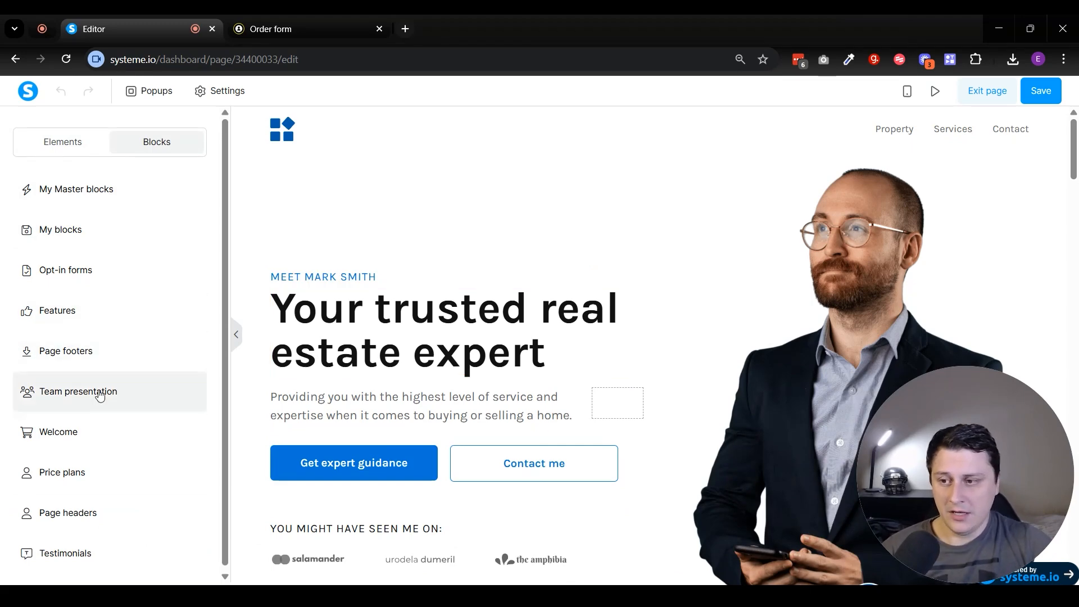
left_click(92, 474)
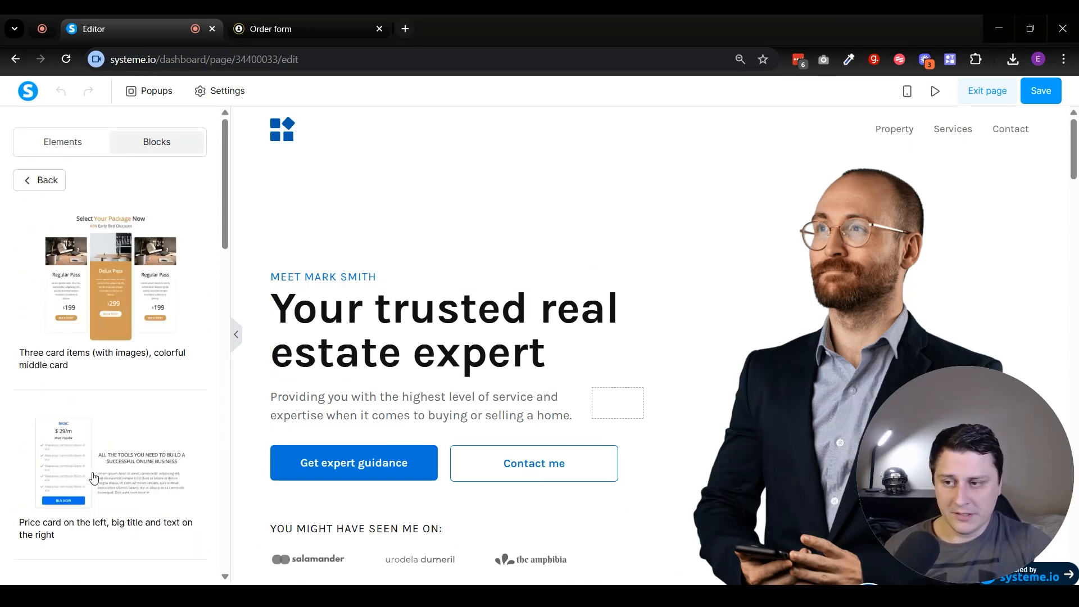
scroll(154, 297, "down", 1)
scroll(152, 304, "down", 15)
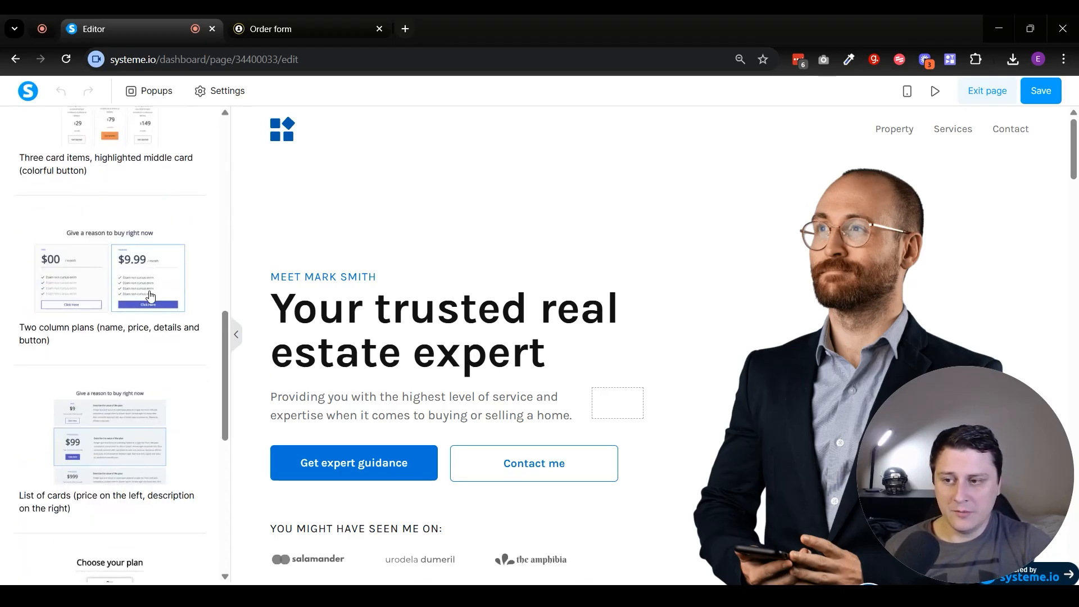
scroll(108, 417, "down", 4)
Try placing the "Columns of cards, recommended plan (colorful banner)" block at the beginning of the page, and undo its insertion.
left_click_drag(110, 484, 592, 150)
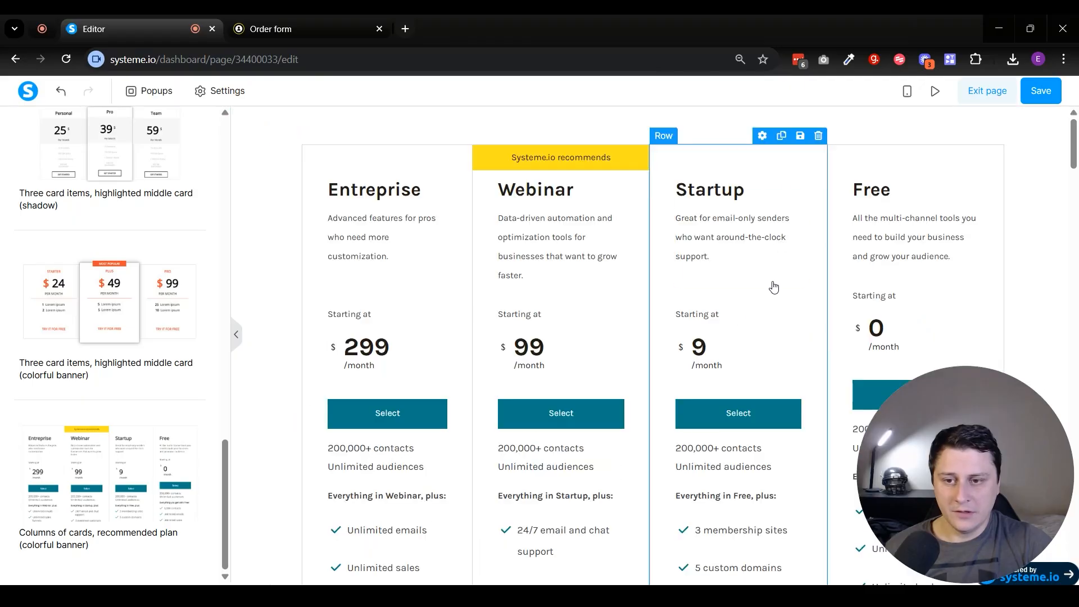
scroll(465, 378, "down", 5)
scroll(464, 377, "up", 5)
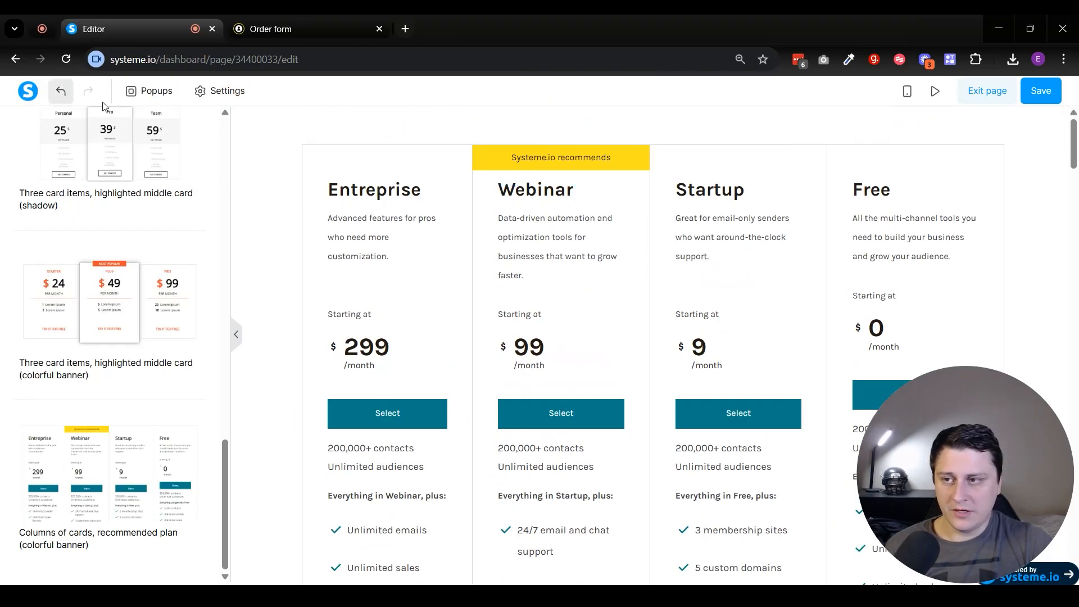
left_click(62, 90)
Insert the "Two column plans (name, price, details and button)" block above the page's existing header section.
scroll(98, 313, "up", 10)
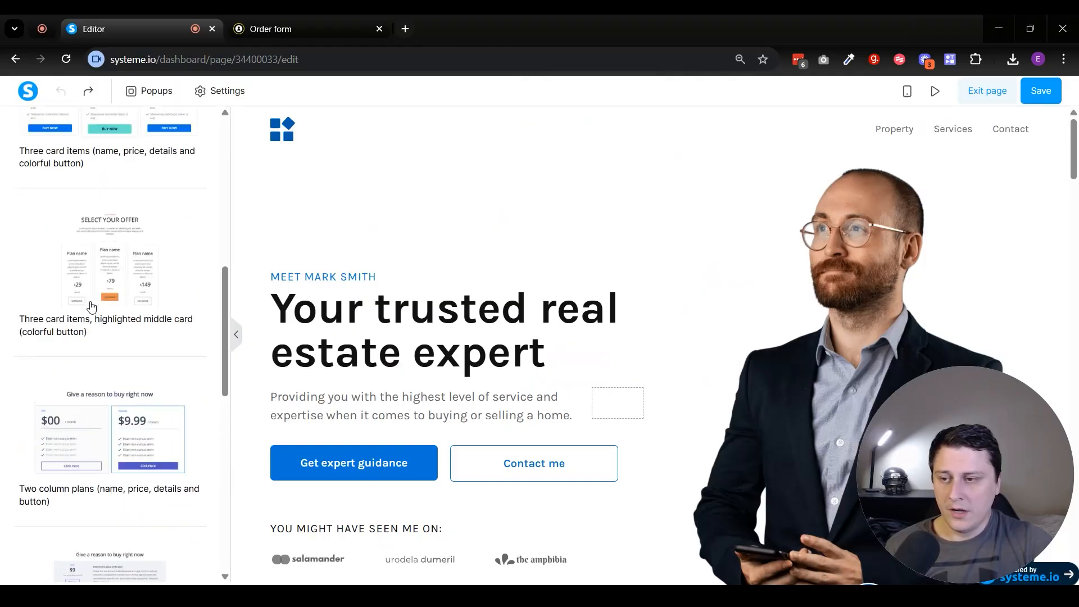
left_click_drag(102, 453, 599, 162)
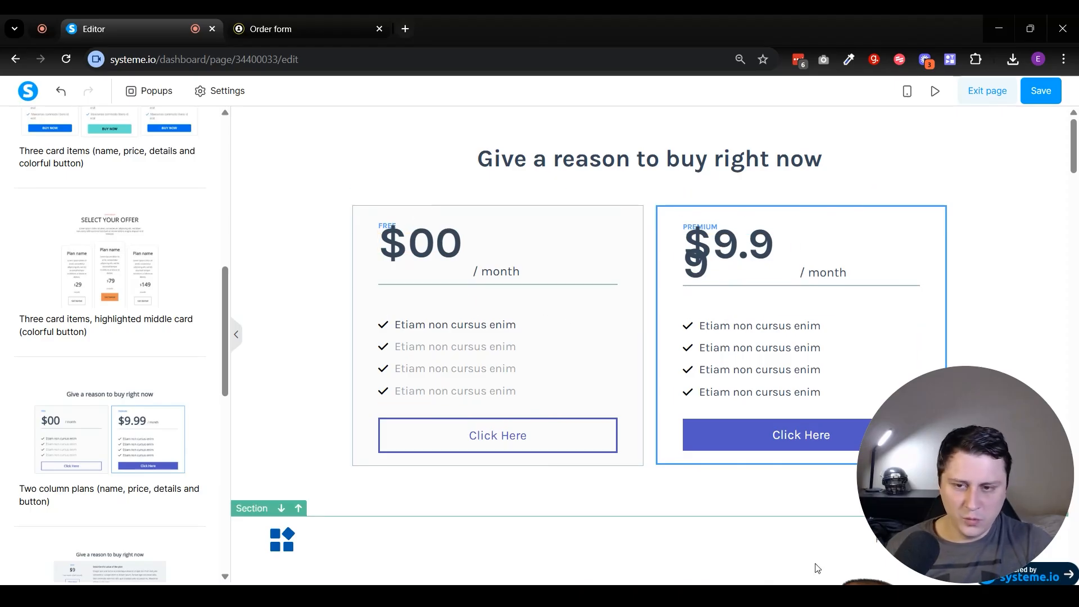
left_click_drag(882, 527, 30, 527)
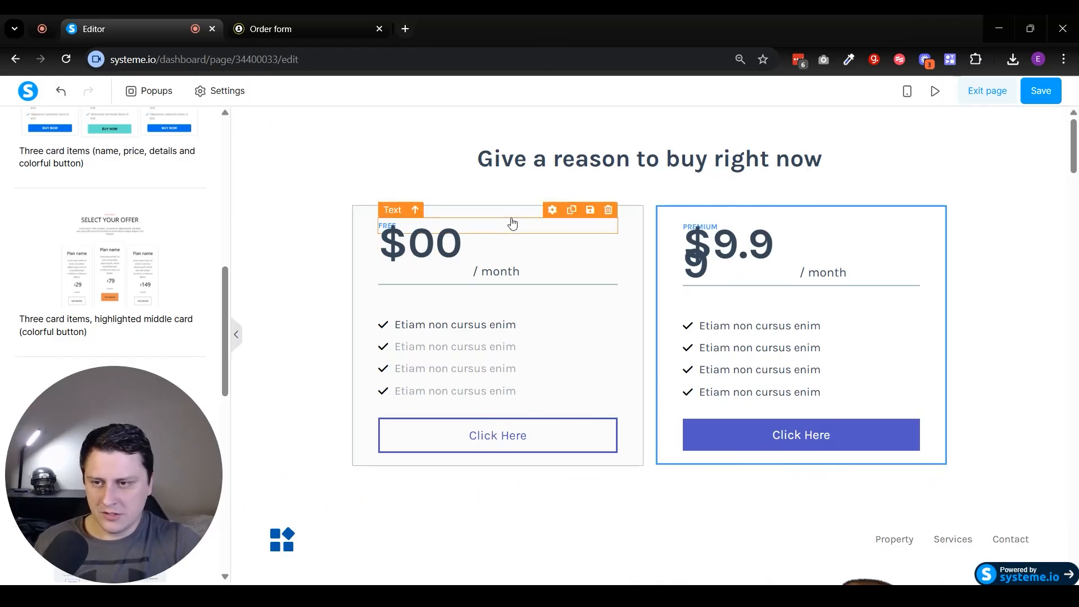
Set the price in the Free plan card to $10.
left_click(394, 226)
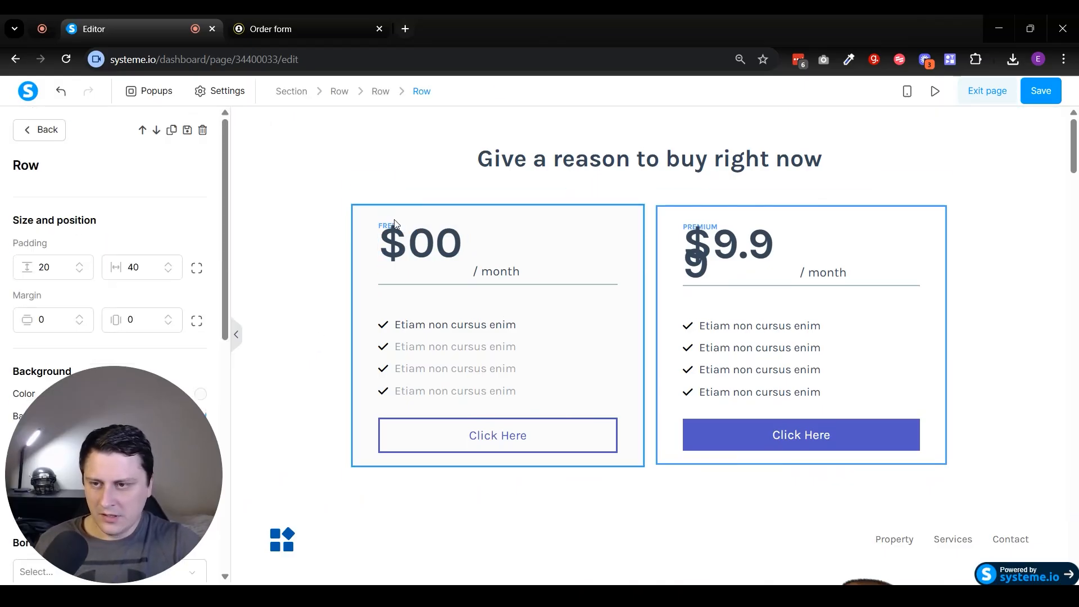
left_click(413, 238)
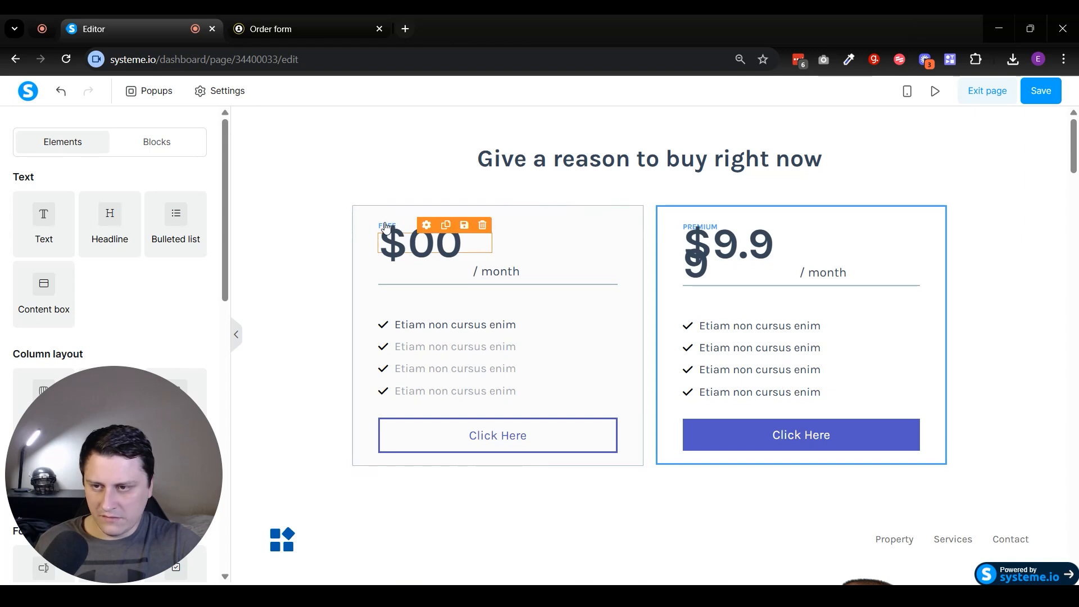
left_click(453, 259)
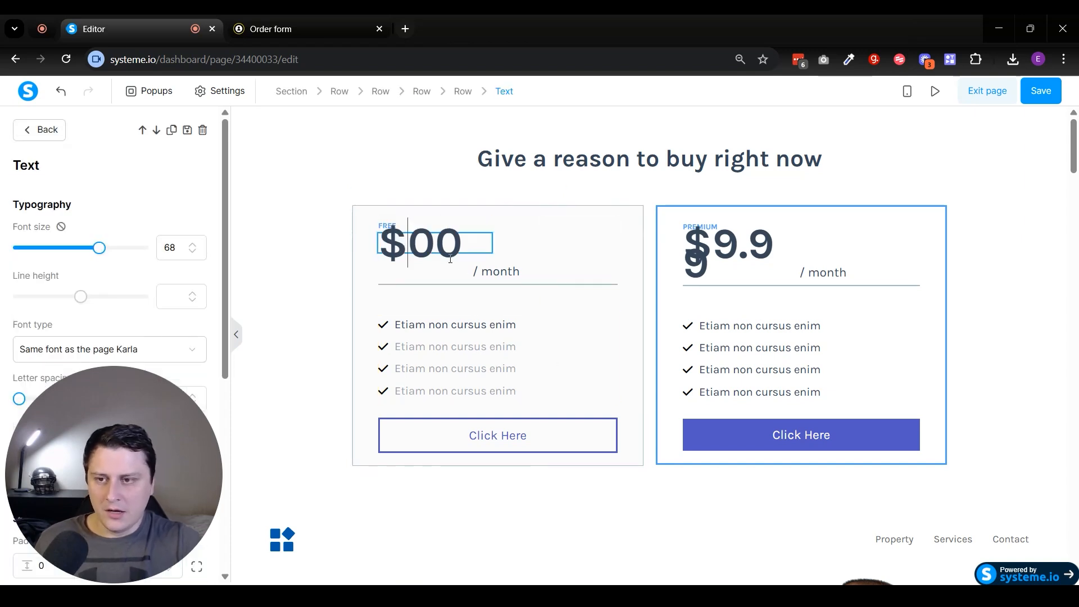
left_click_drag(407, 248, 462, 251)
type("10")
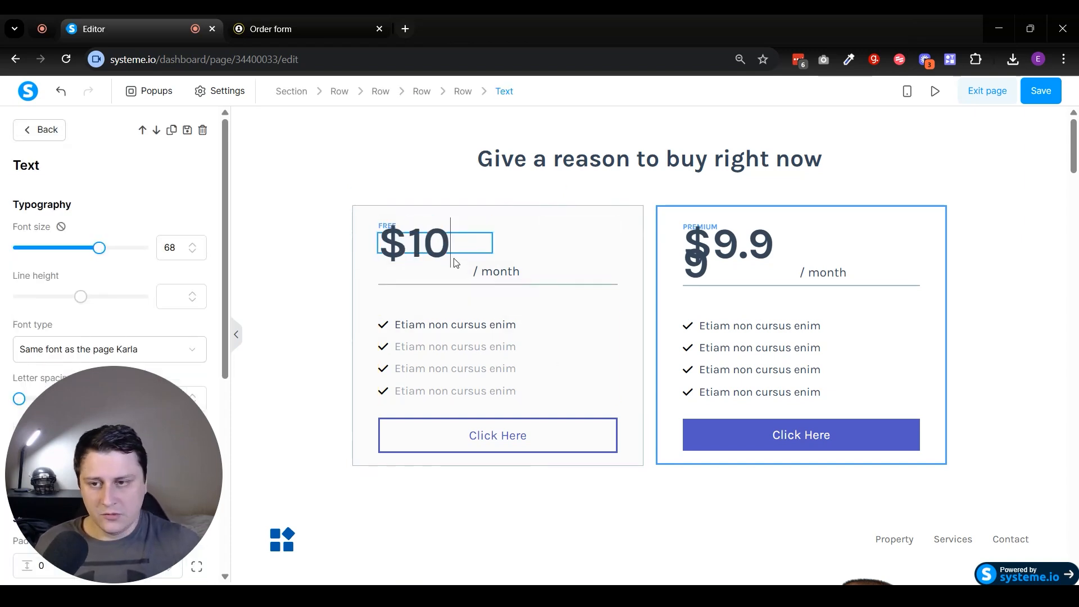
Set the Premium plan card's price to $100 and its billing period to "/ year".
left_click(722, 247)
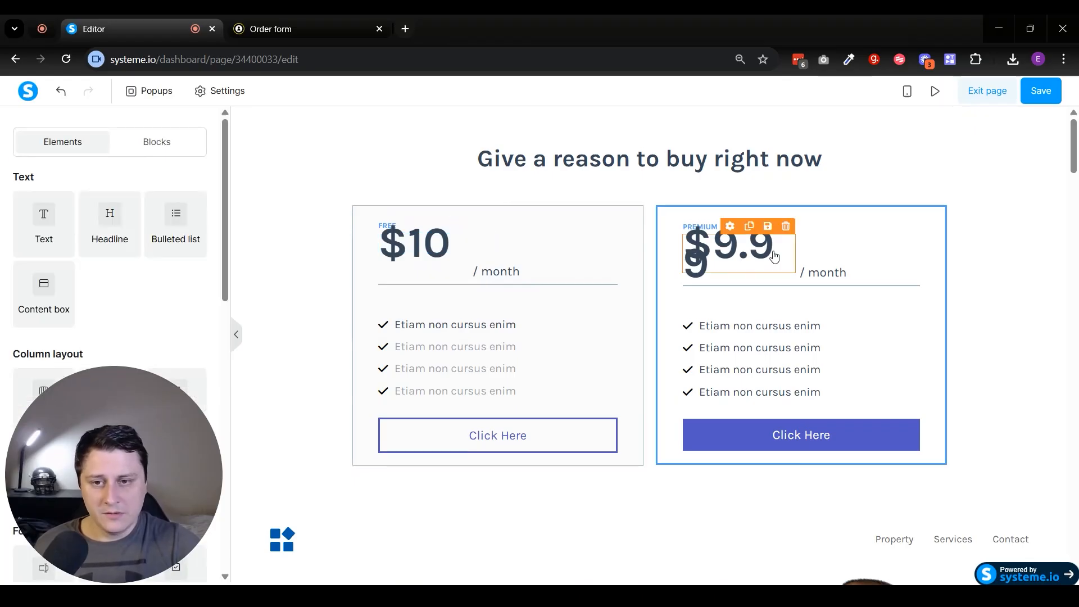
left_click(721, 250)
left_click_drag(721, 250, 782, 296)
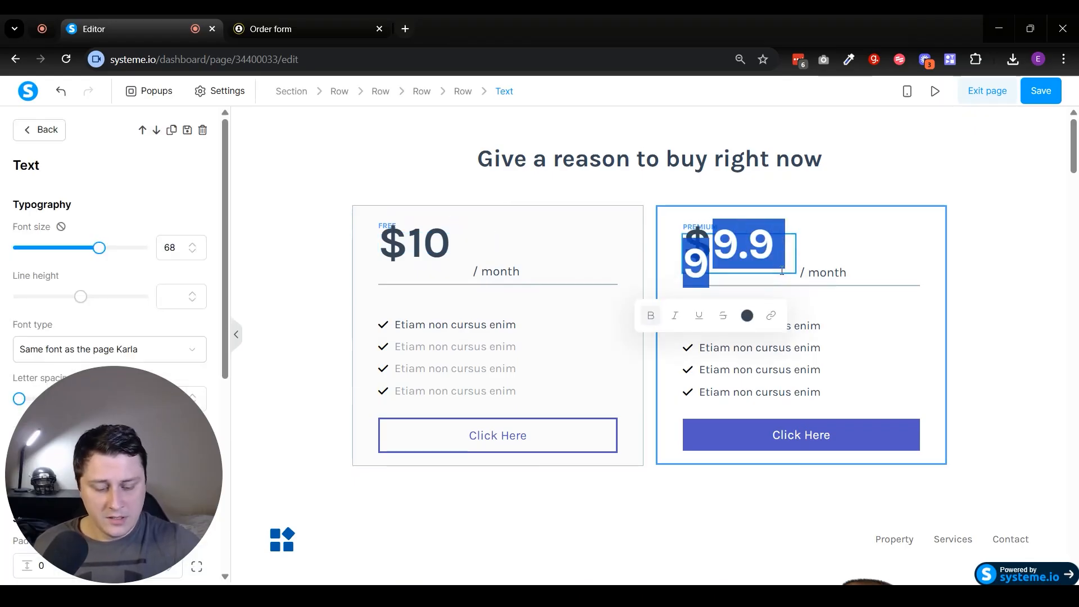
type("100")
left_click(831, 290)
left_click(854, 276)
left_click_drag(854, 276, 811, 275)
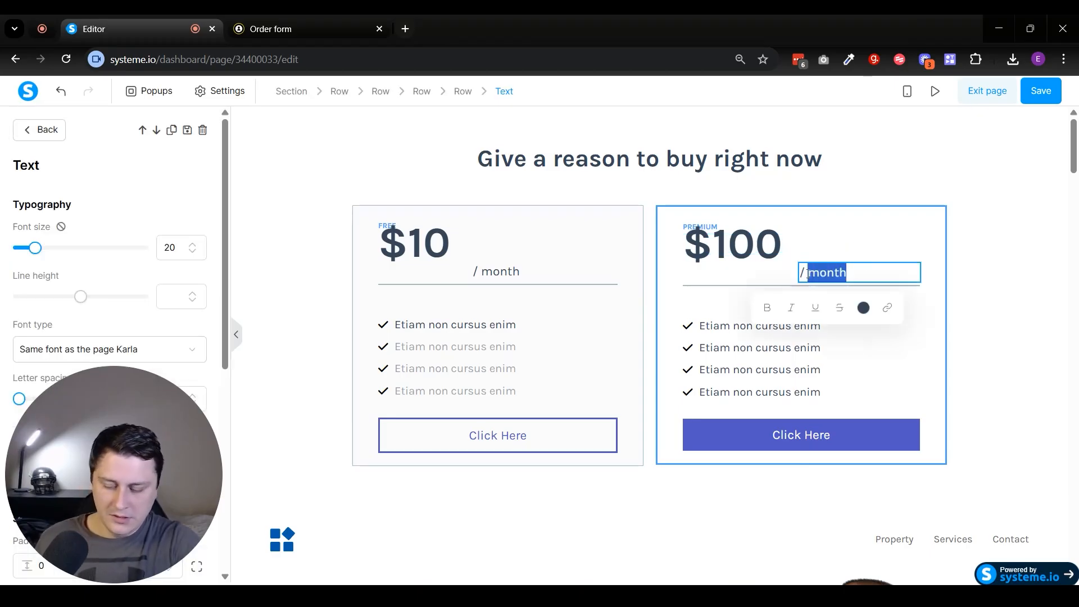
type("year")
left_click(1023, 287)
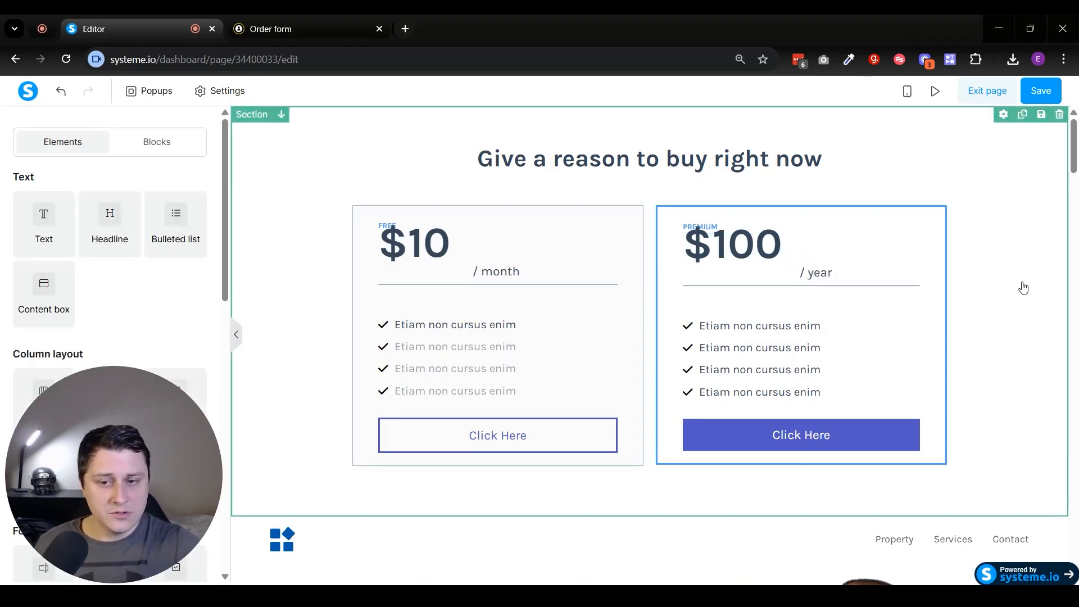
View the $10 plan button's action settings, and save and exit the sales page.
left_click(540, 447)
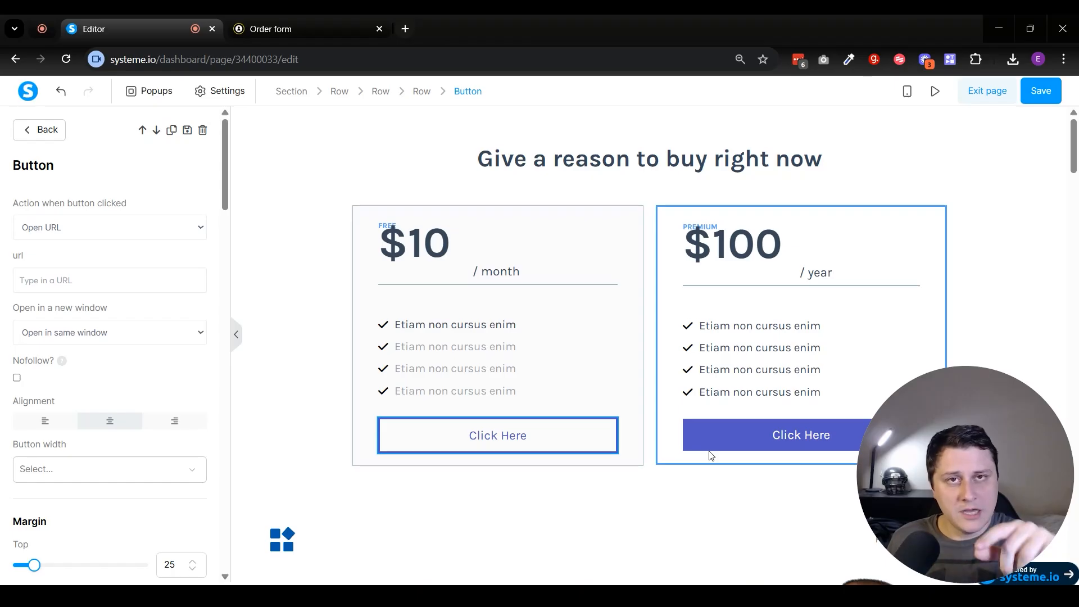
left_click(1043, 93)
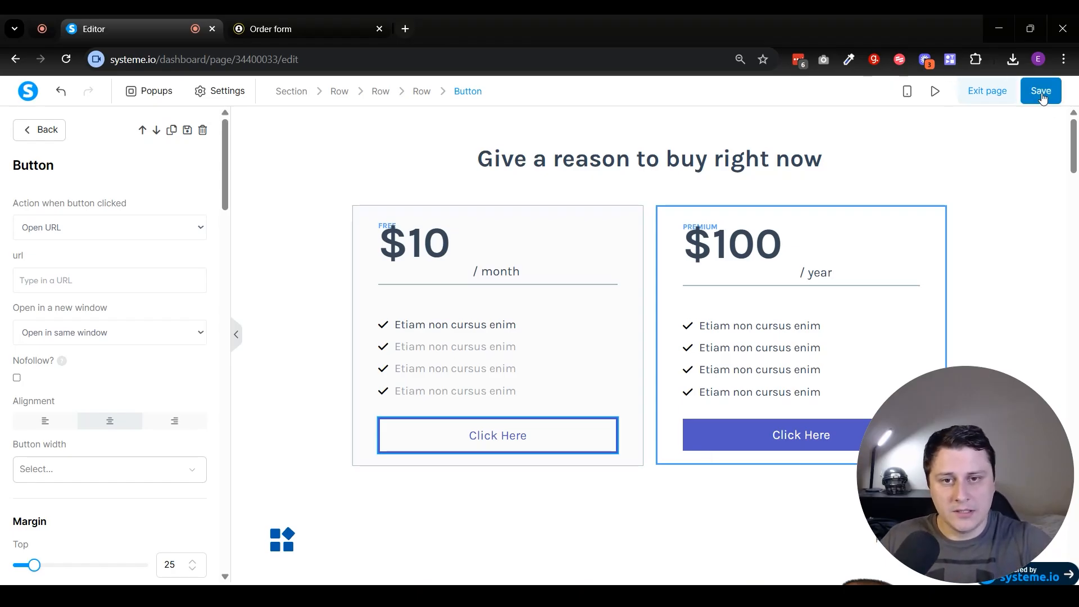
left_click(990, 91)
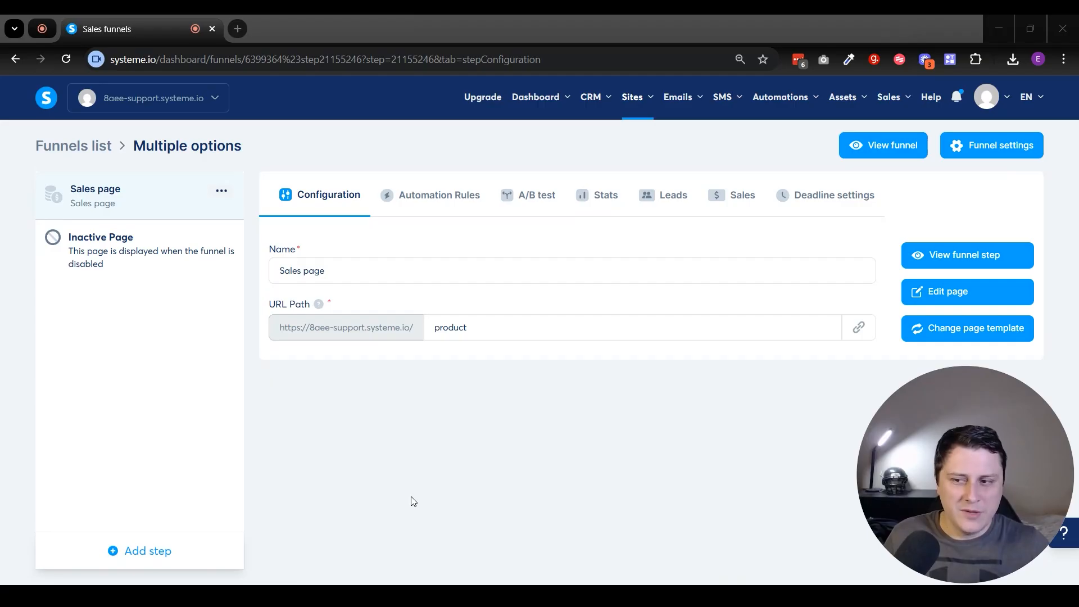
Add an Order form funnel step named "Checkout - Monthly" and apply the beige template with the ring in its order summary.
left_click(333, 507)
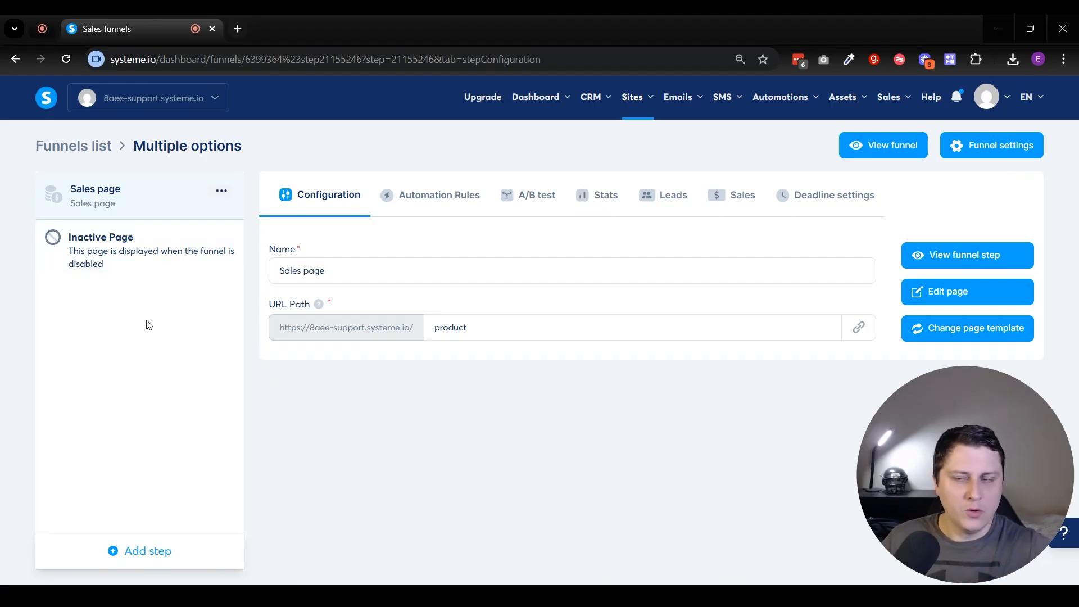
left_click(139, 555)
left_click(494, 296)
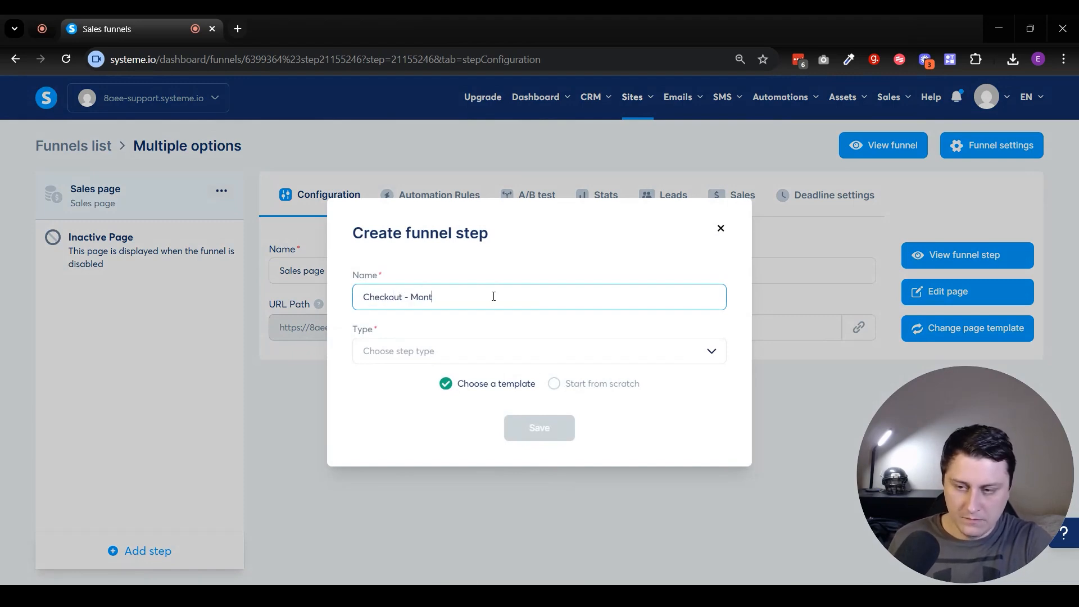
left_click(481, 349)
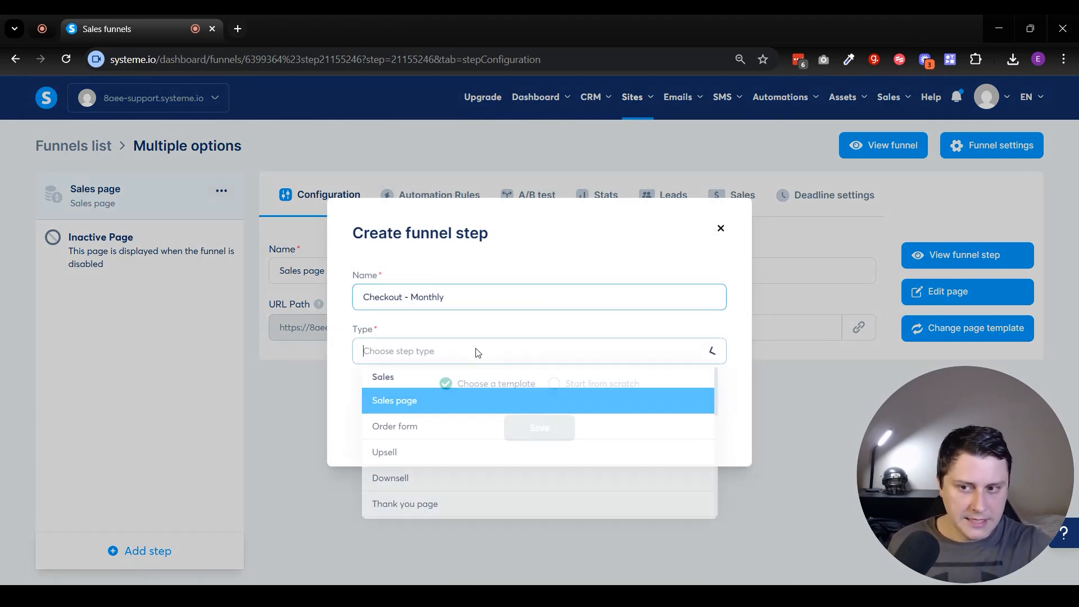
left_click(409, 426)
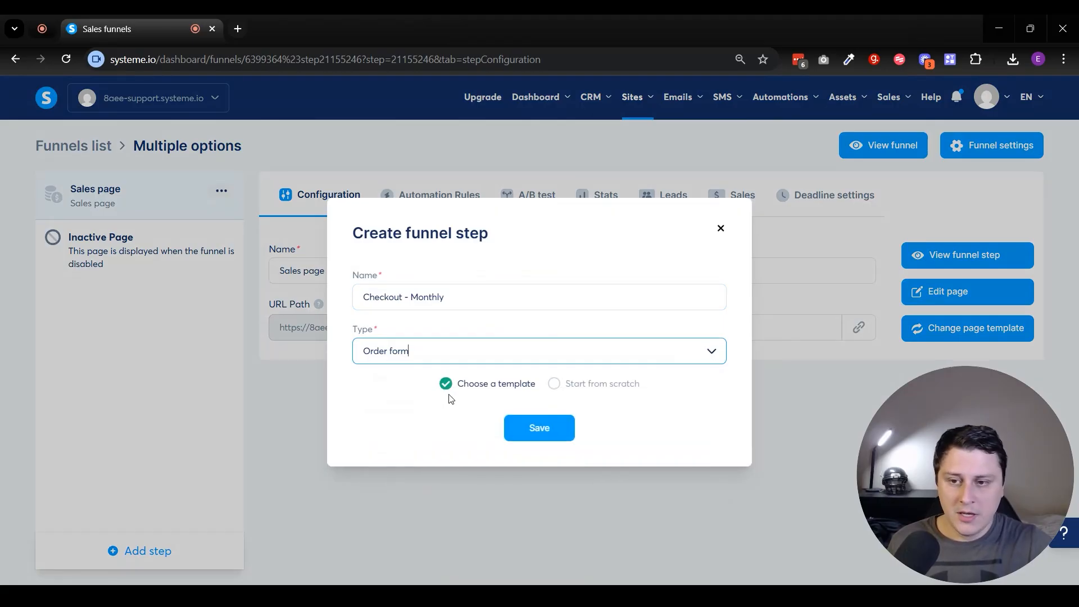
left_click(555, 423)
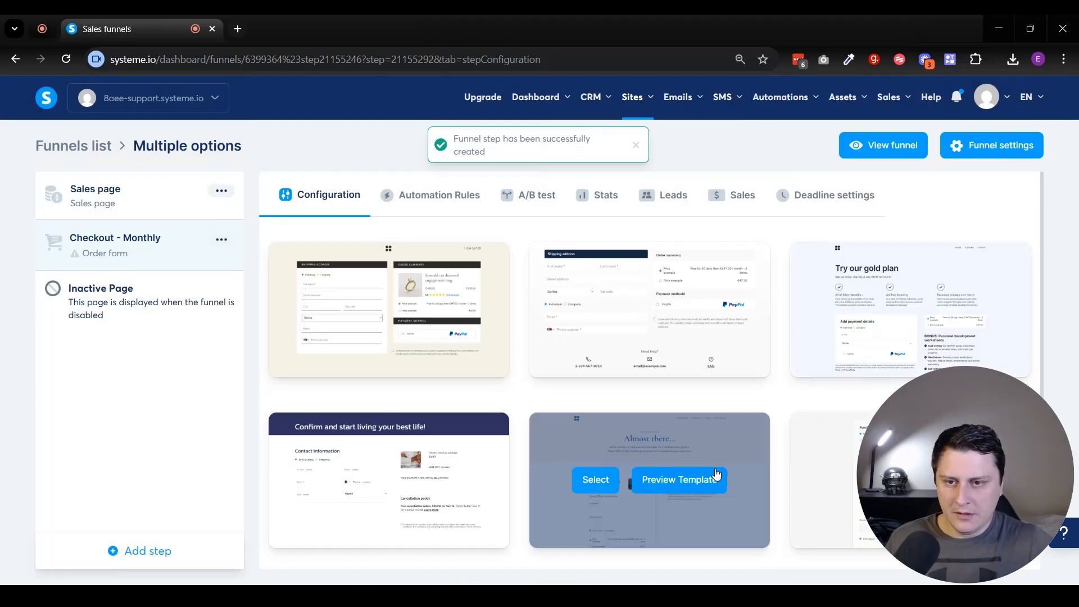
left_click(334, 310)
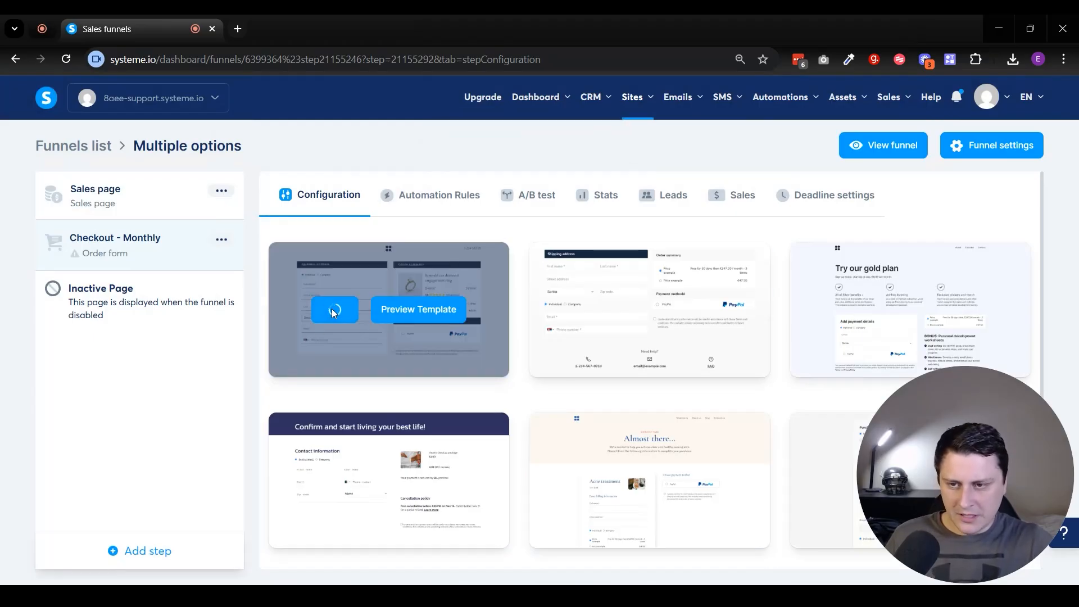
Add a funnel step named "Thank you - monthly" of type Thank you page, using the option to choose a template.
left_click(148, 554)
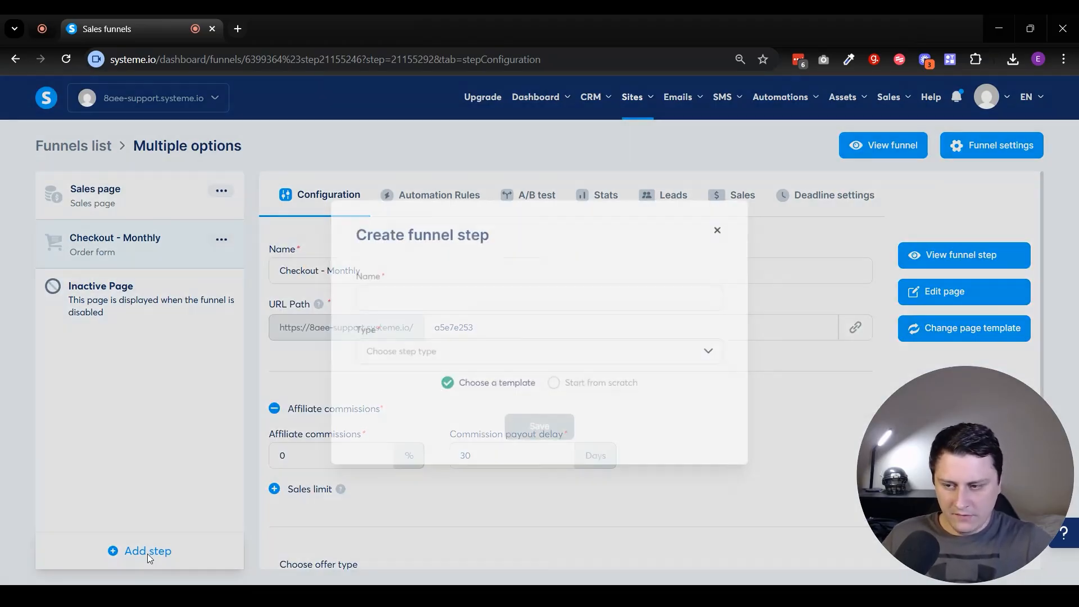
left_click(424, 299)
type("Thank ")
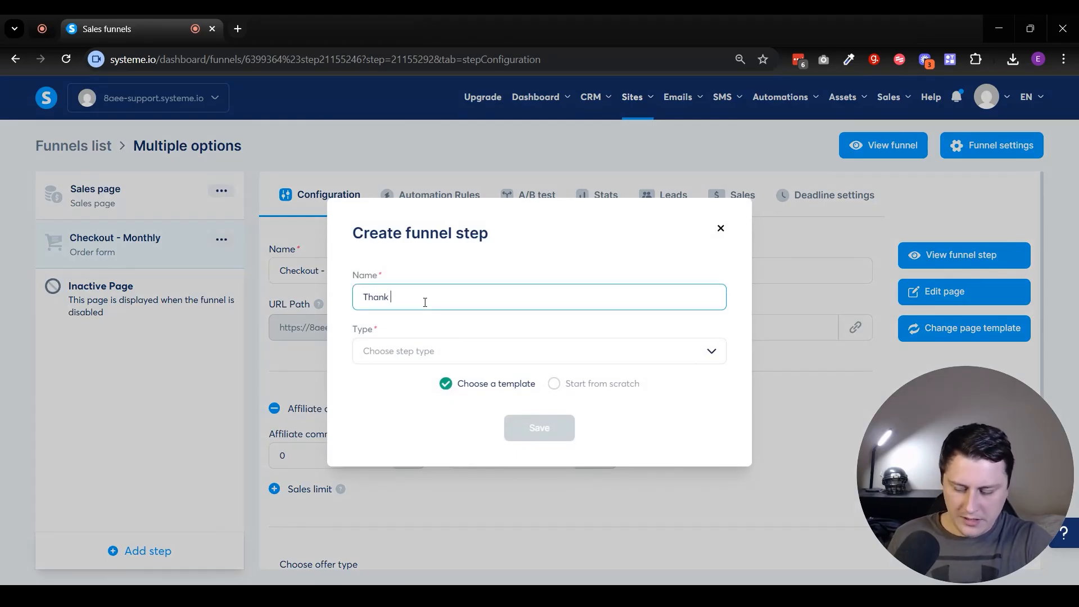
type("you")
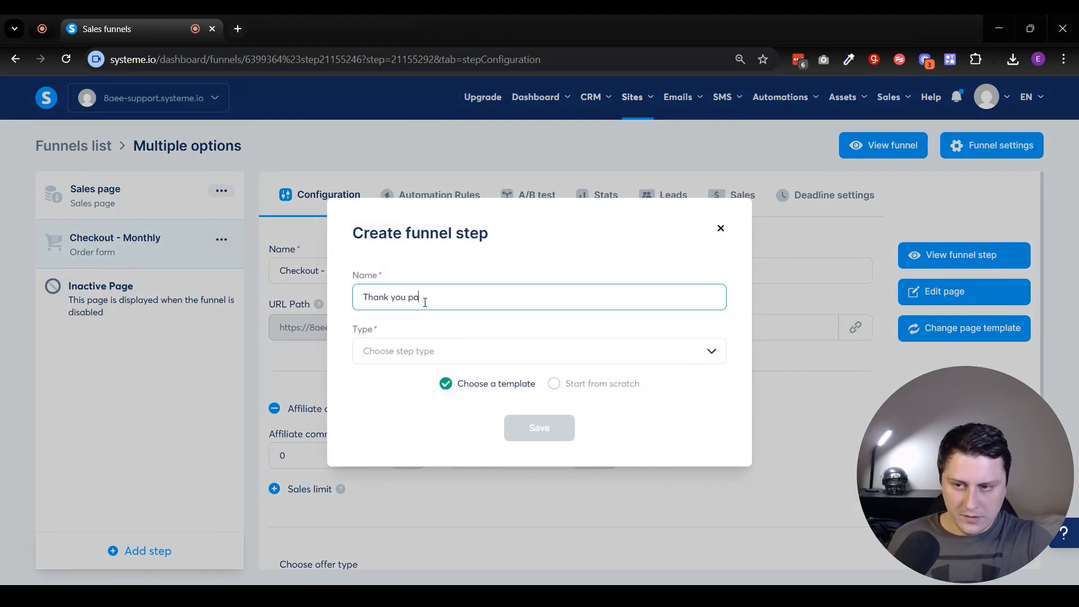
type(" - monthly")
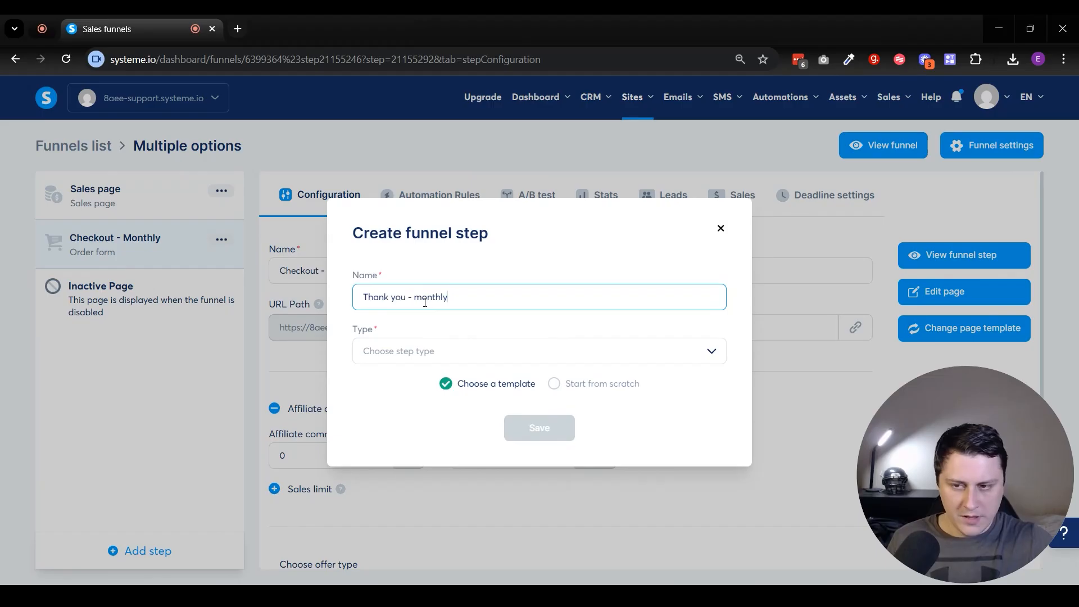
left_click(443, 352)
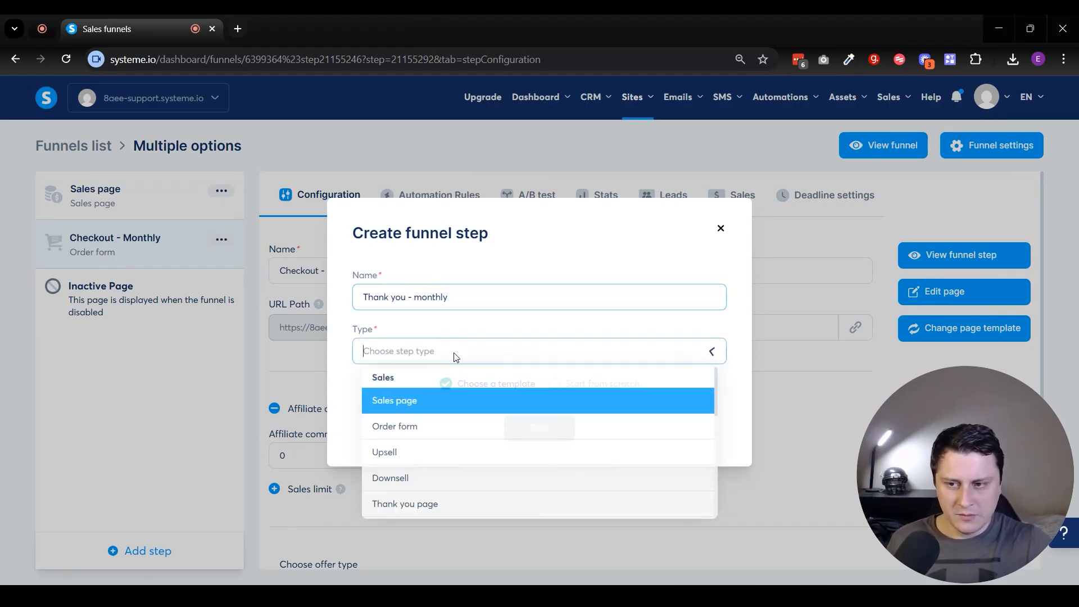
left_click(453, 503)
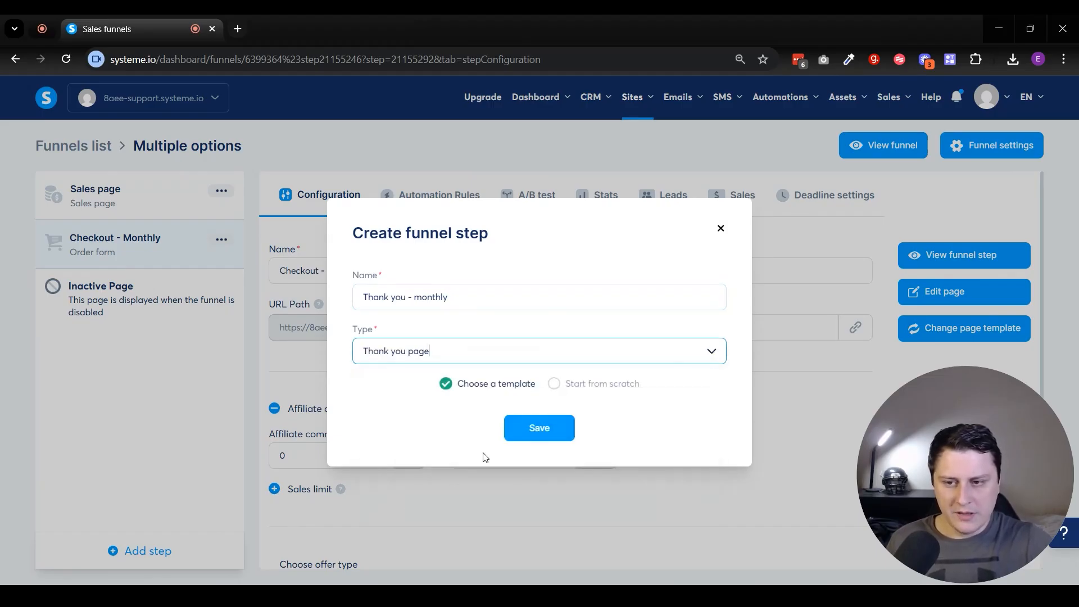
left_click(524, 427)
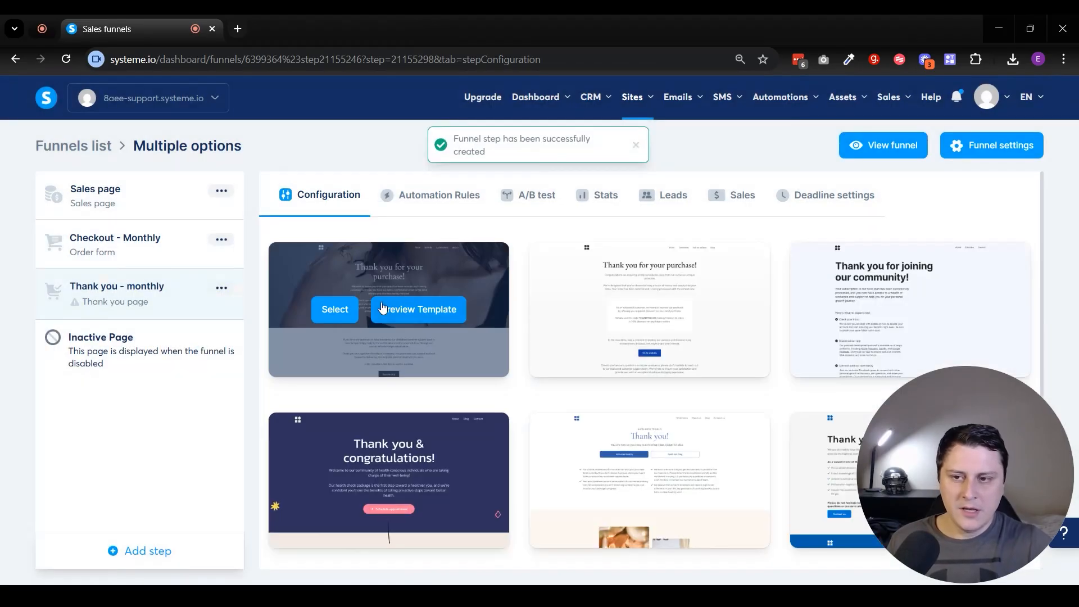
Apply the "Thank you for your purchase!" template with the dark photo header to the monthly thank you page.
scroll(674, 365, "down", 1)
scroll(675, 366, "up", 1)
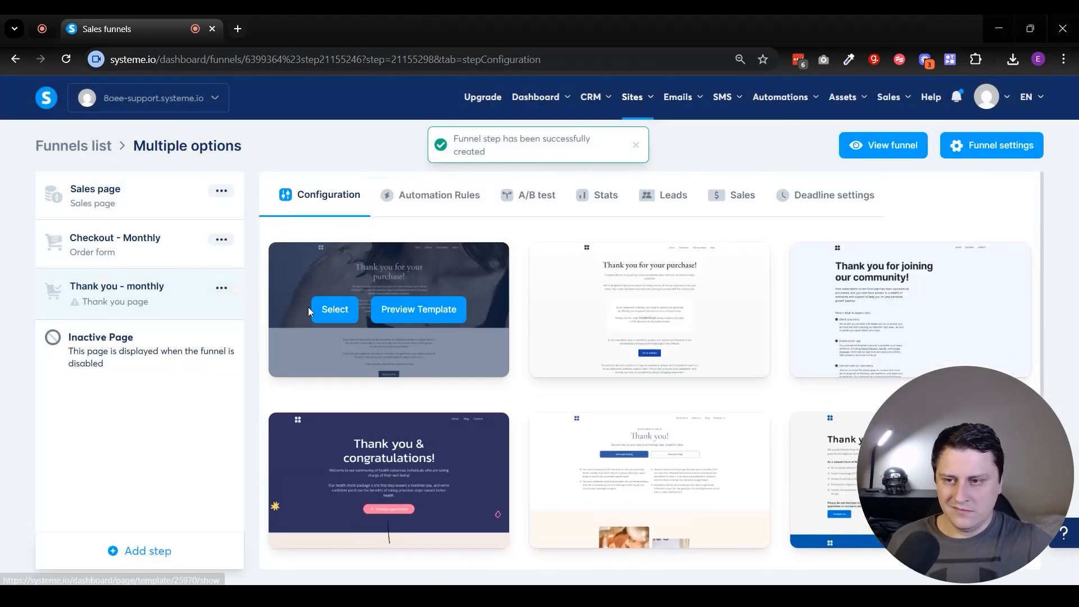
left_click(334, 310)
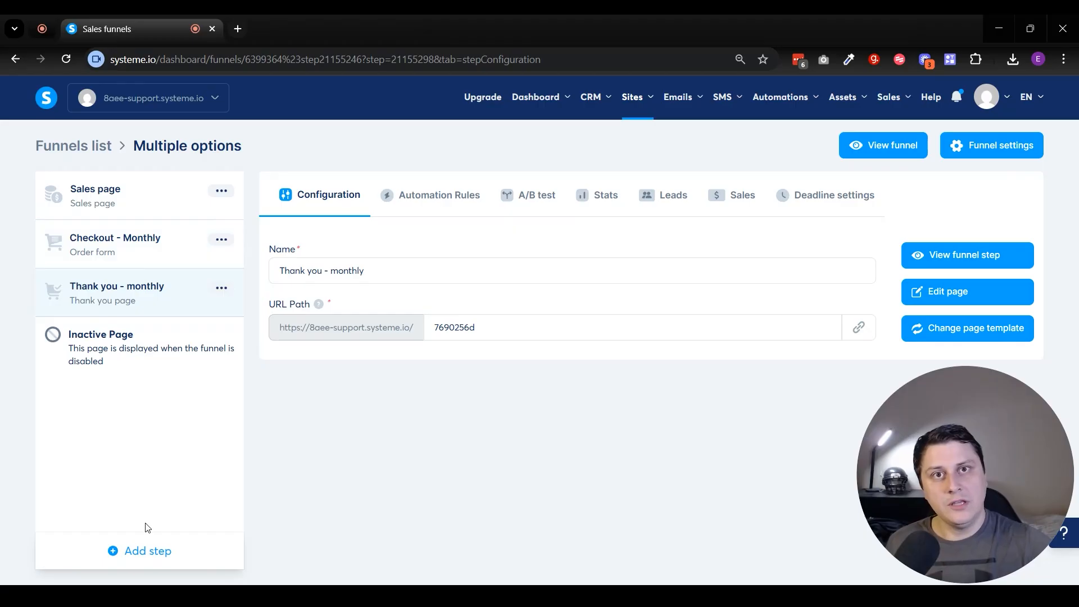
Add an Order form funnel step named "Checkout - yearly" and apply the template with the ring in its order summary.
left_click(147, 551)
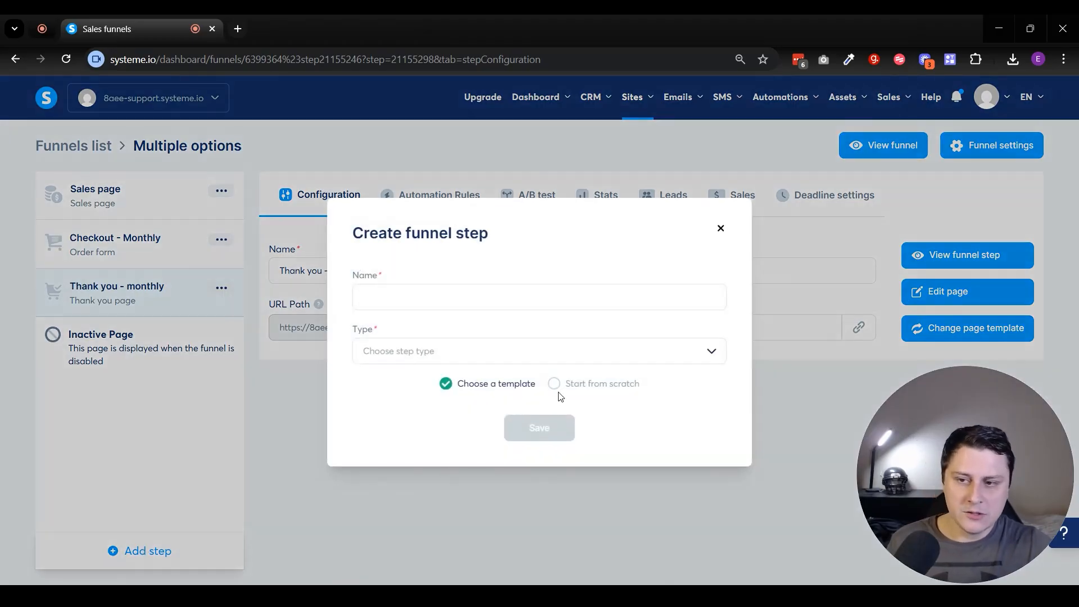
type("Checkout - yeo")
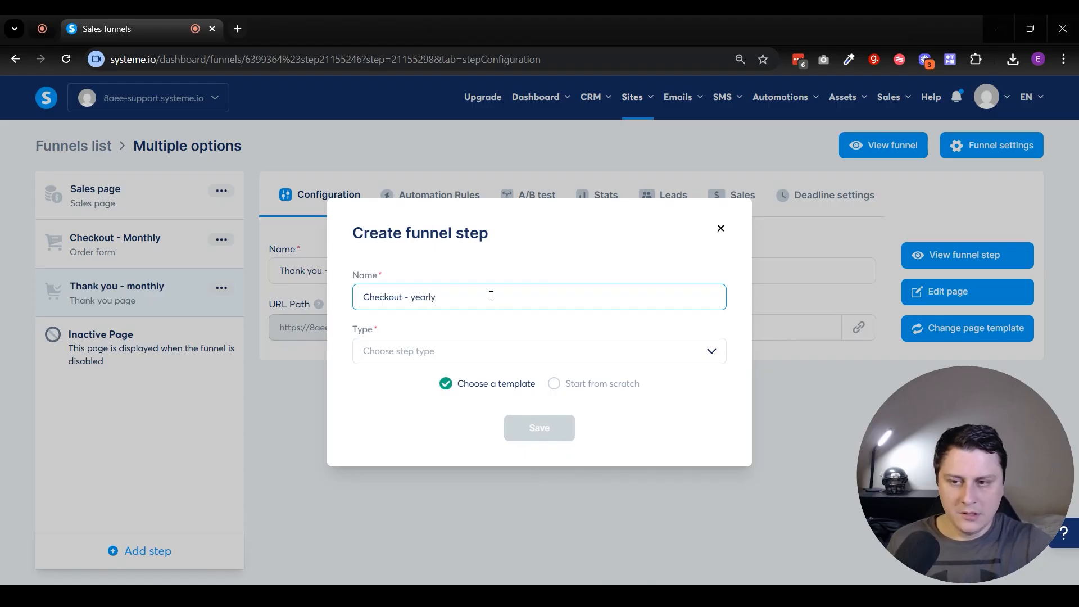
left_click(410, 351)
left_click(407, 422)
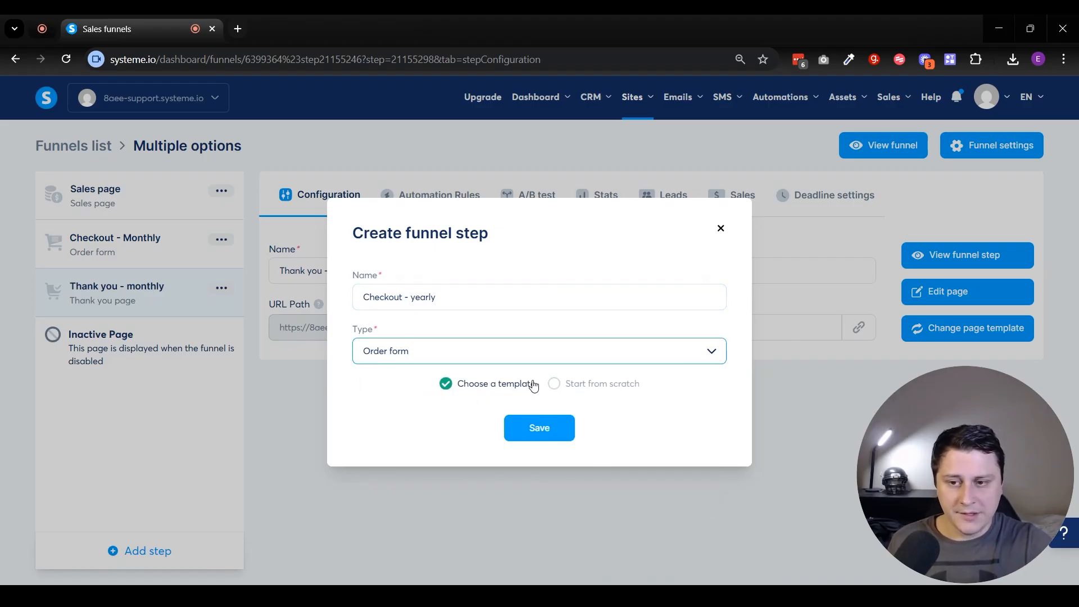
left_click(553, 426)
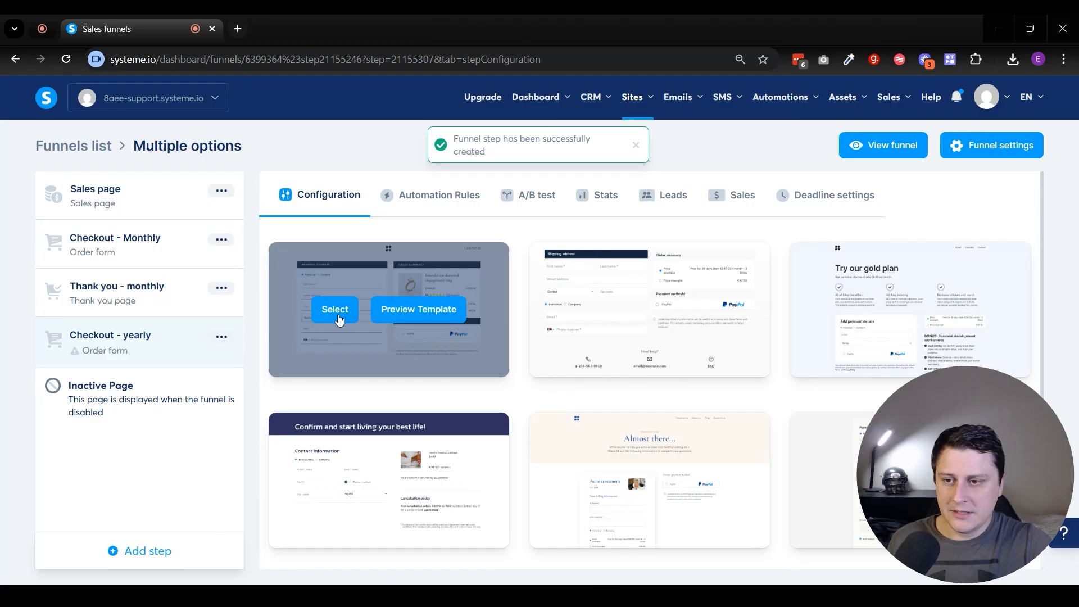
left_click(329, 316)
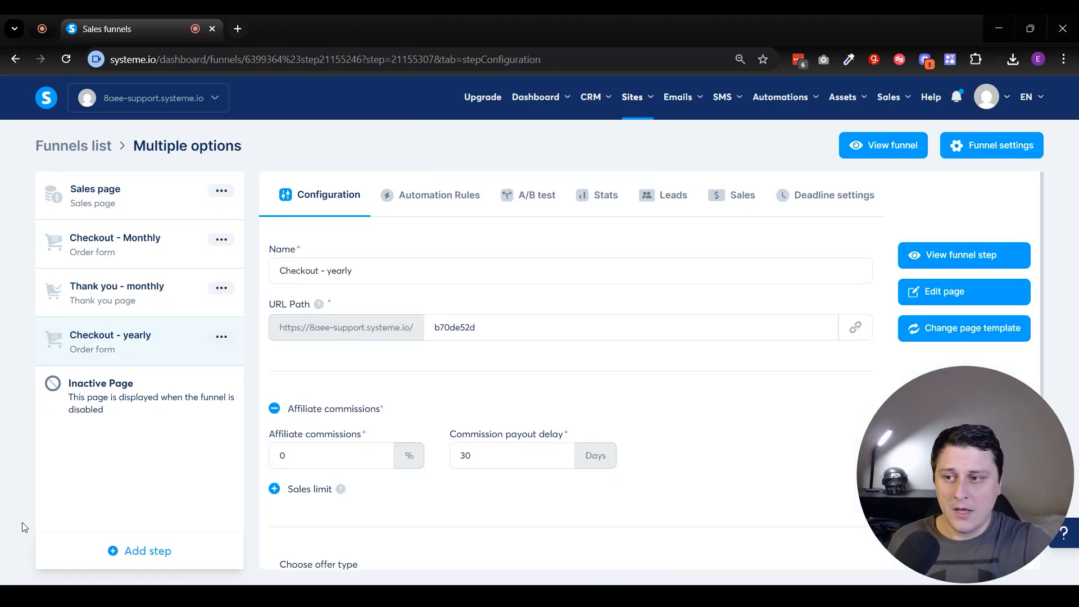
Add a funnel step named "Thank you - yearly" of type Thank you page, using the option to choose a template.
left_click(133, 551)
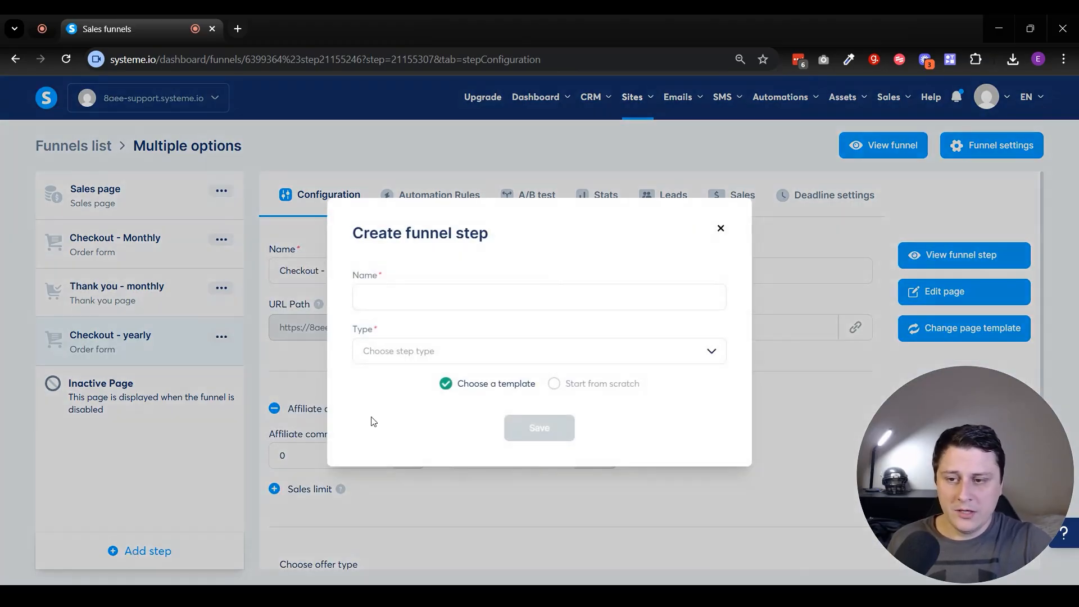
left_click(435, 293)
type("Thank you - yearly")
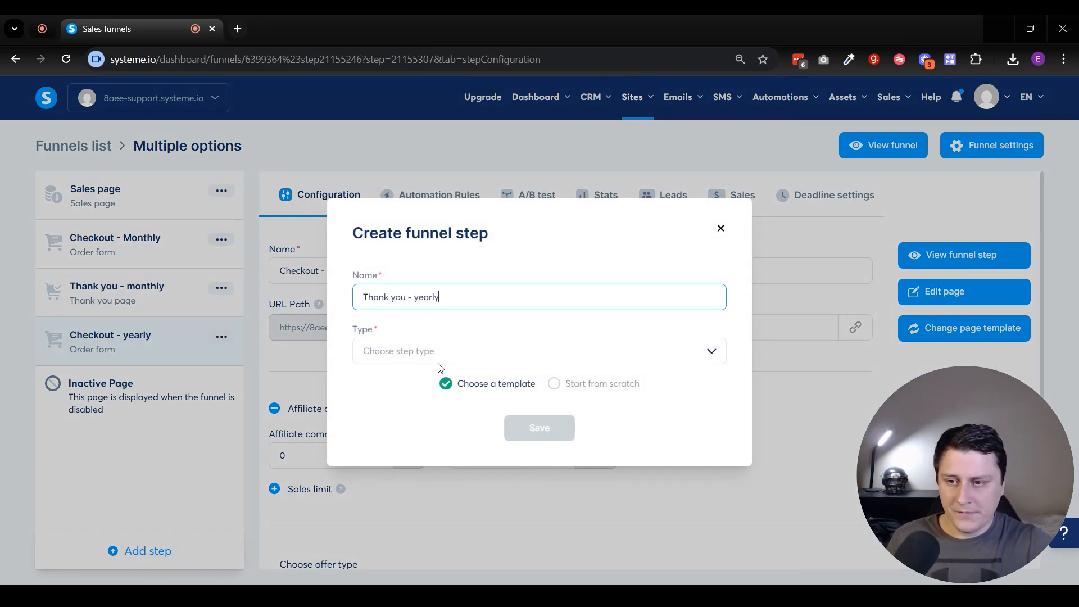
left_click(418, 360)
left_click(416, 504)
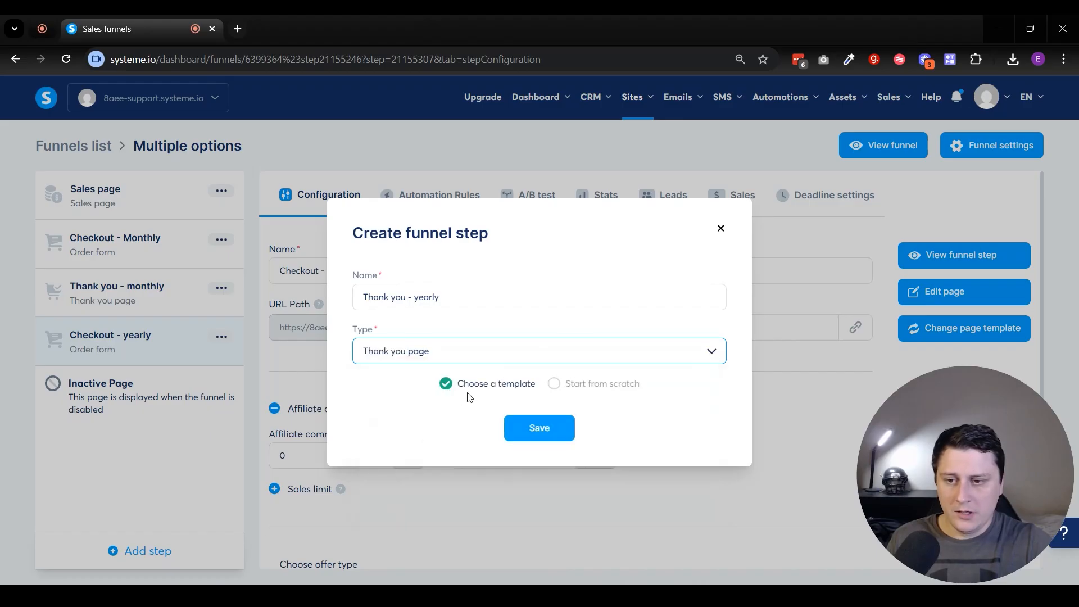
left_click(539, 430)
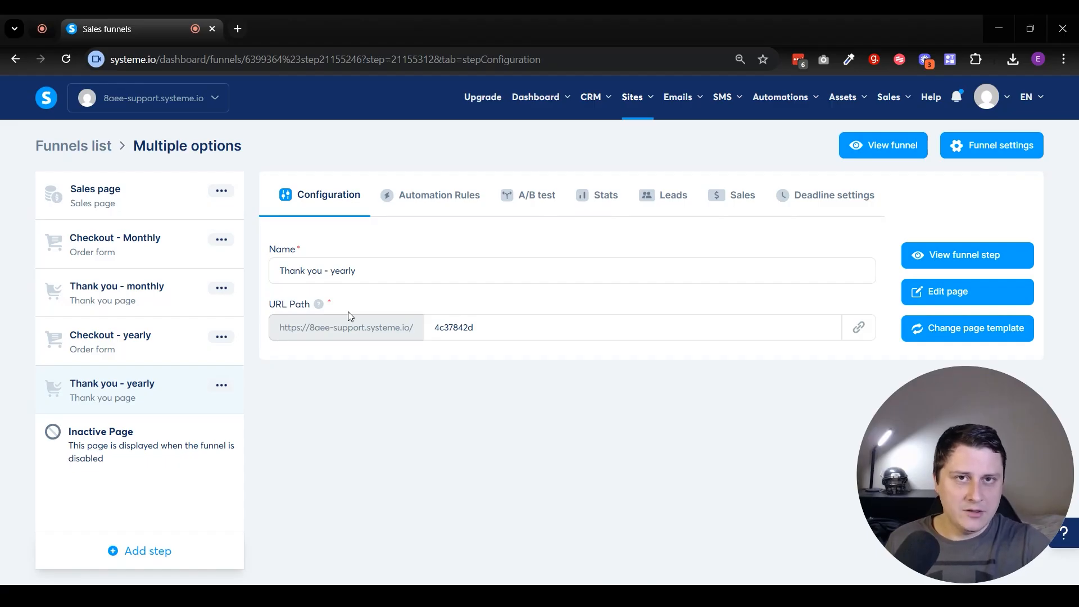
left_click(221, 337)
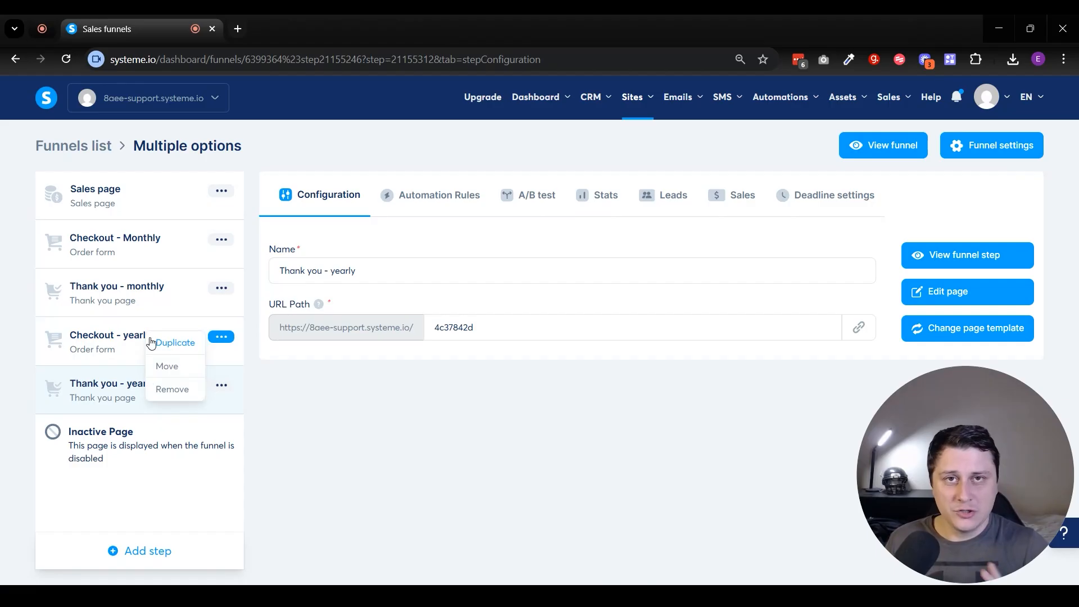
left_click(276, 113)
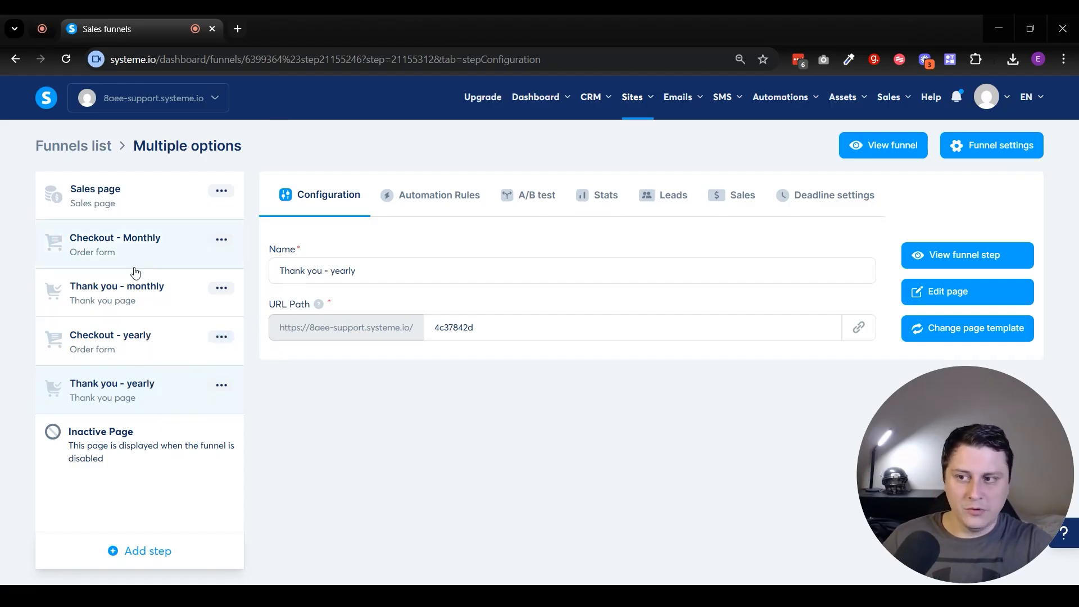
left_click(122, 254)
left_click(123, 330)
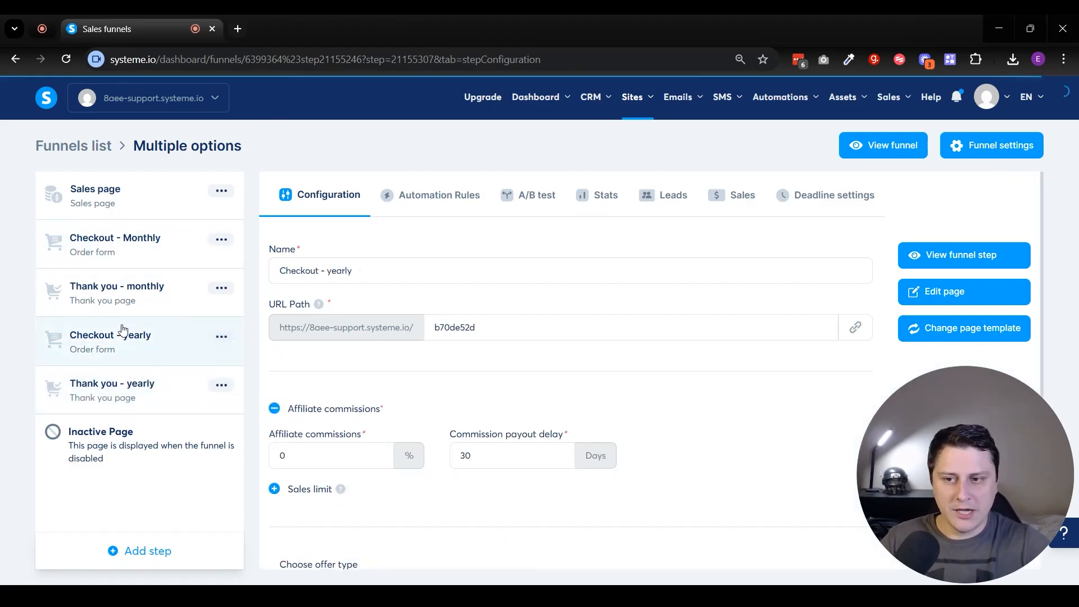
scroll(691, 353, "down", 4)
scroll(691, 386, "up", 4)
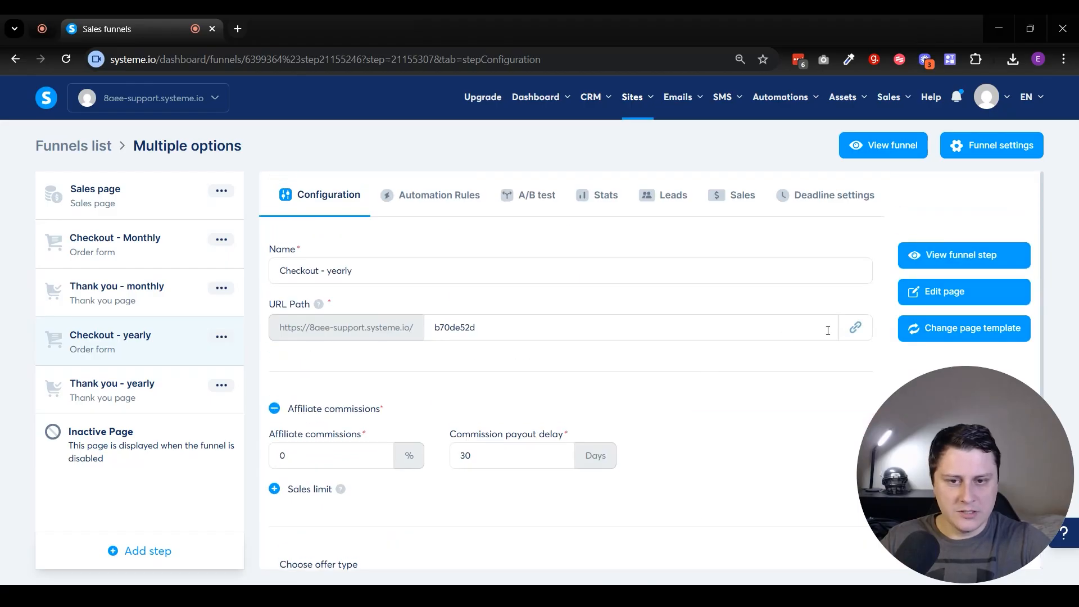
Set the Checkout - Monthly step's offer type to Digital product and start a new digital product named "Monthly membership".
left_click(116, 259)
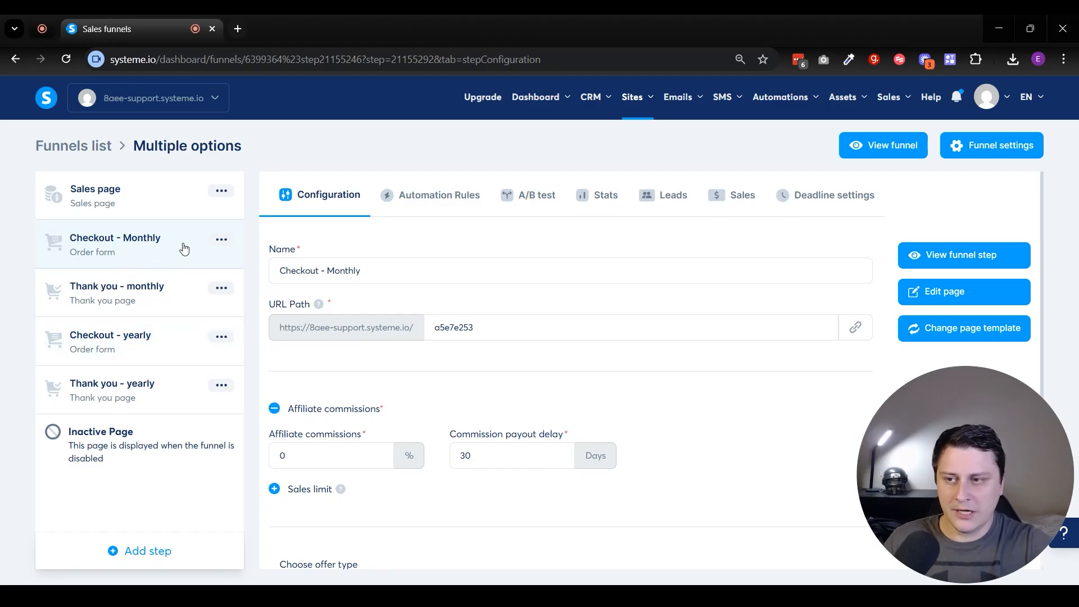
scroll(368, 325, "down", 3)
left_click(304, 394)
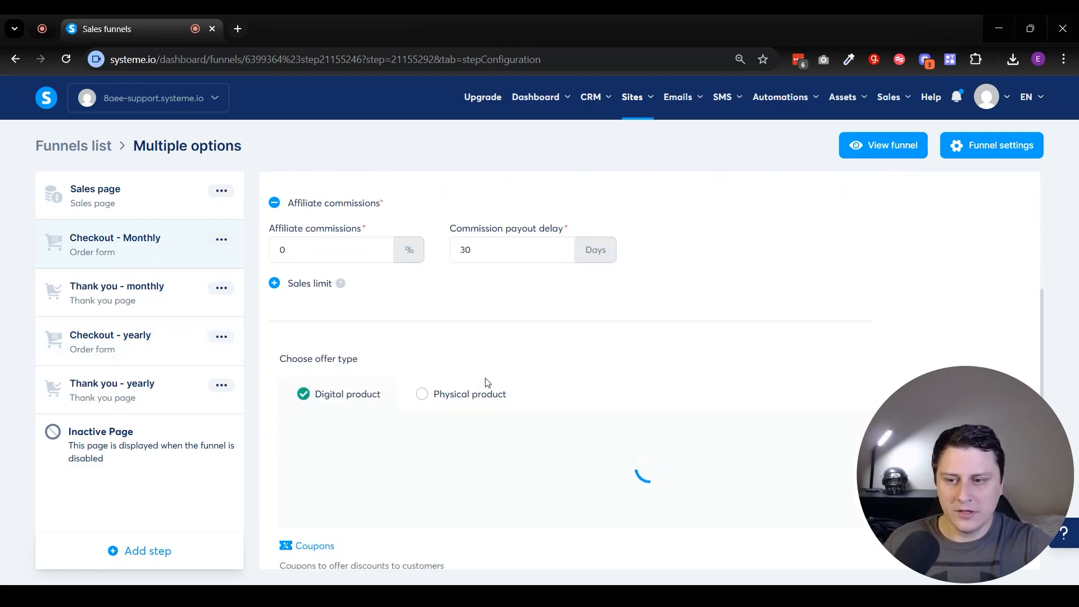
scroll(501, 371, "down", 2)
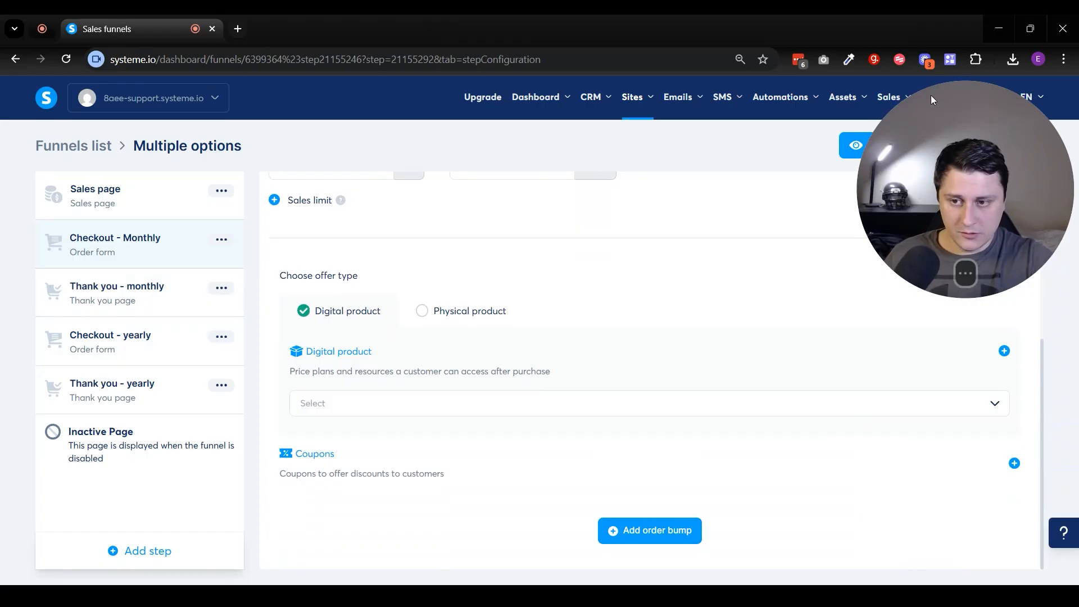
left_click(434, 403)
left_click(499, 399)
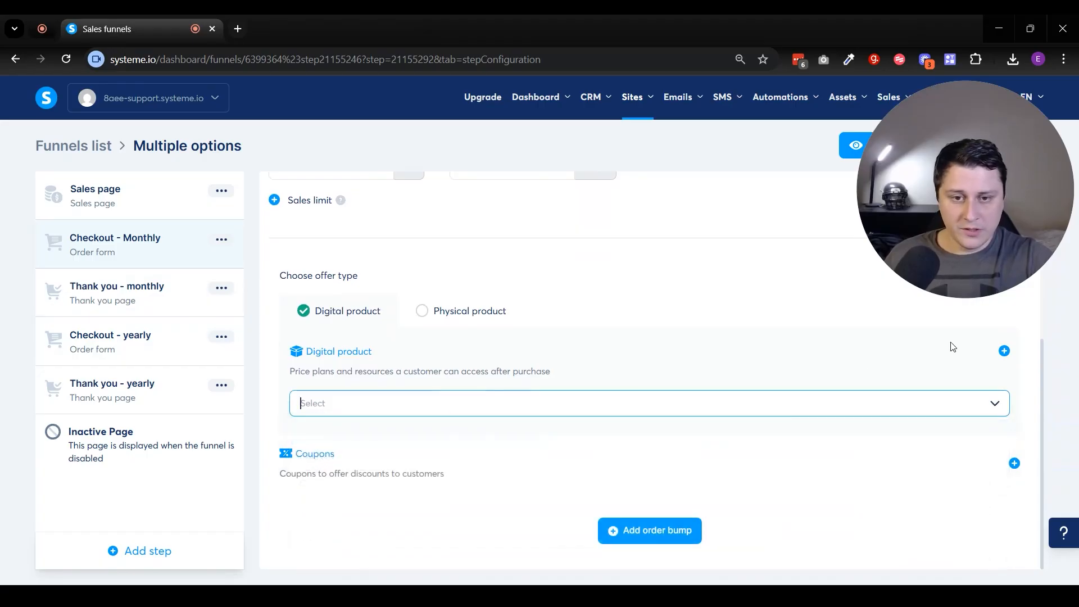
left_click(1005, 350)
scroll(642, 434, "down", 1)
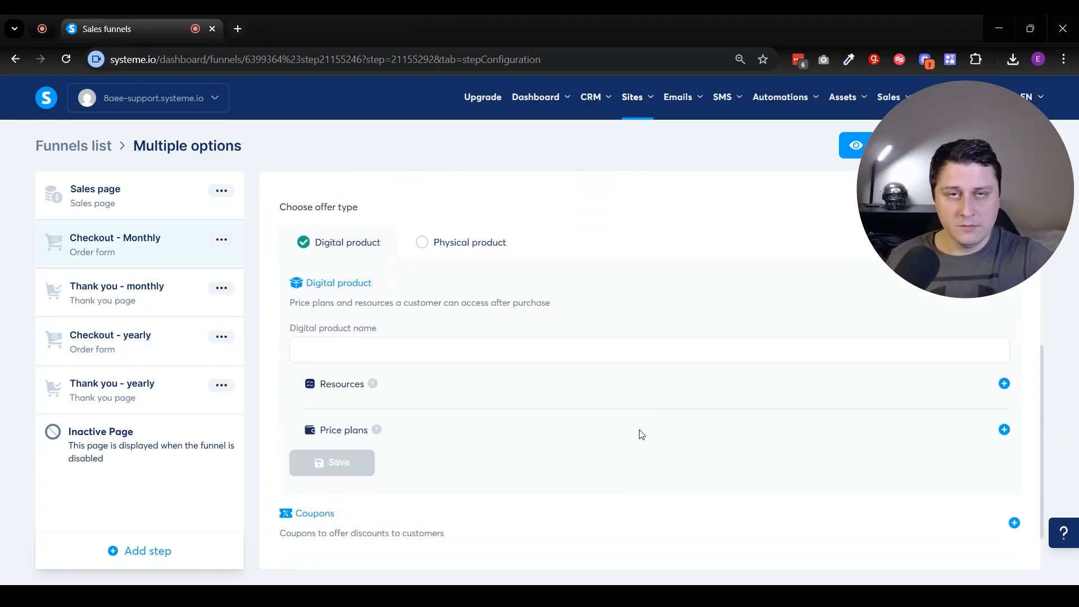
left_click(439, 357)
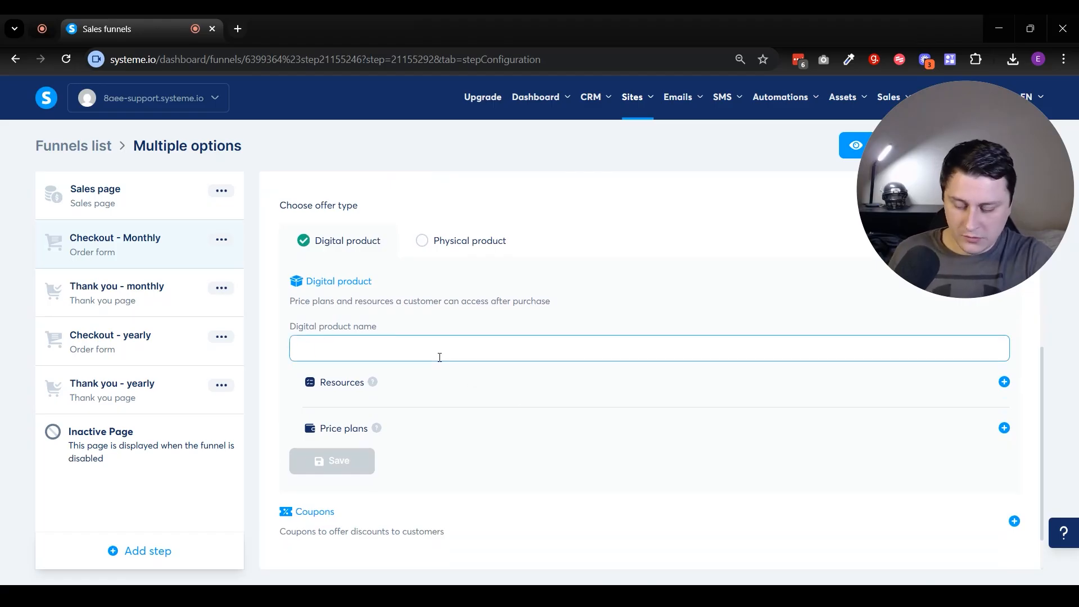
type("Monthly membership")
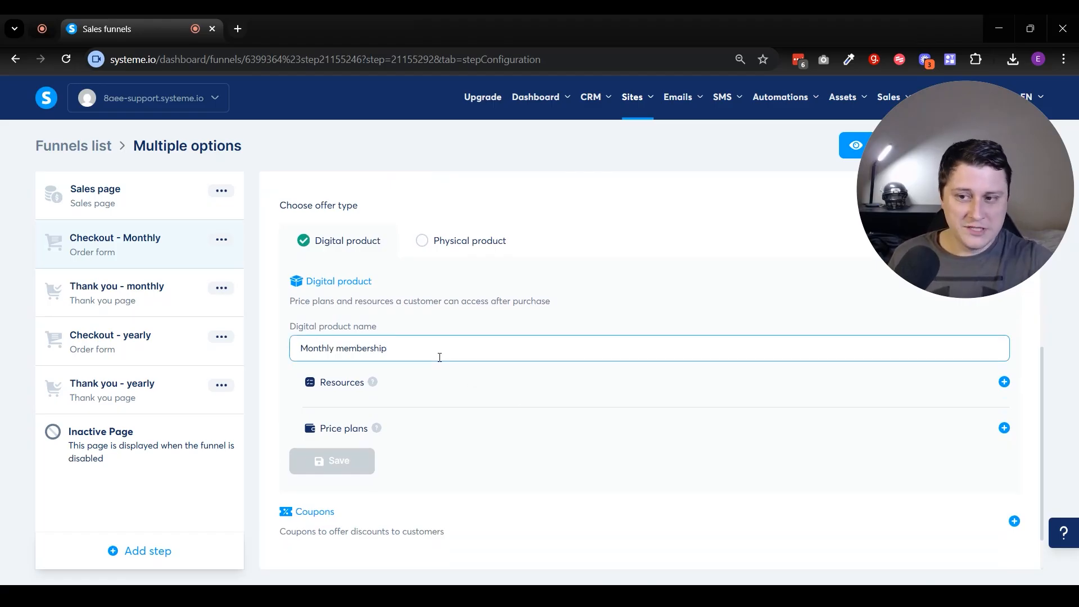
Add a Courses resource to the Monthly membership product, choosing the Gardener's Vault course with Full access.
left_click(1005, 382)
left_click(471, 416)
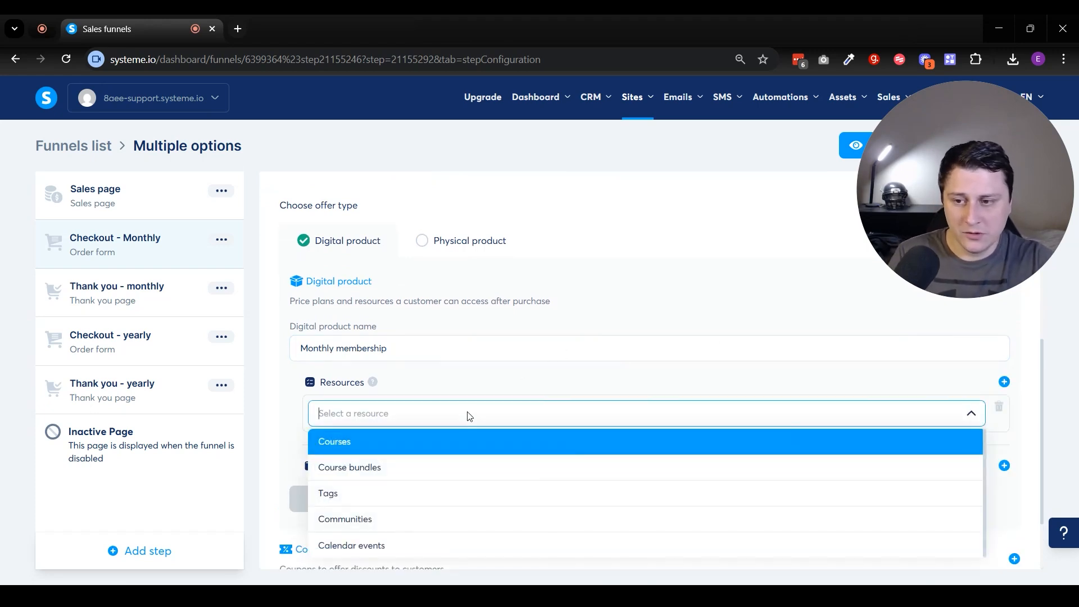
scroll(473, 414, "down", 2)
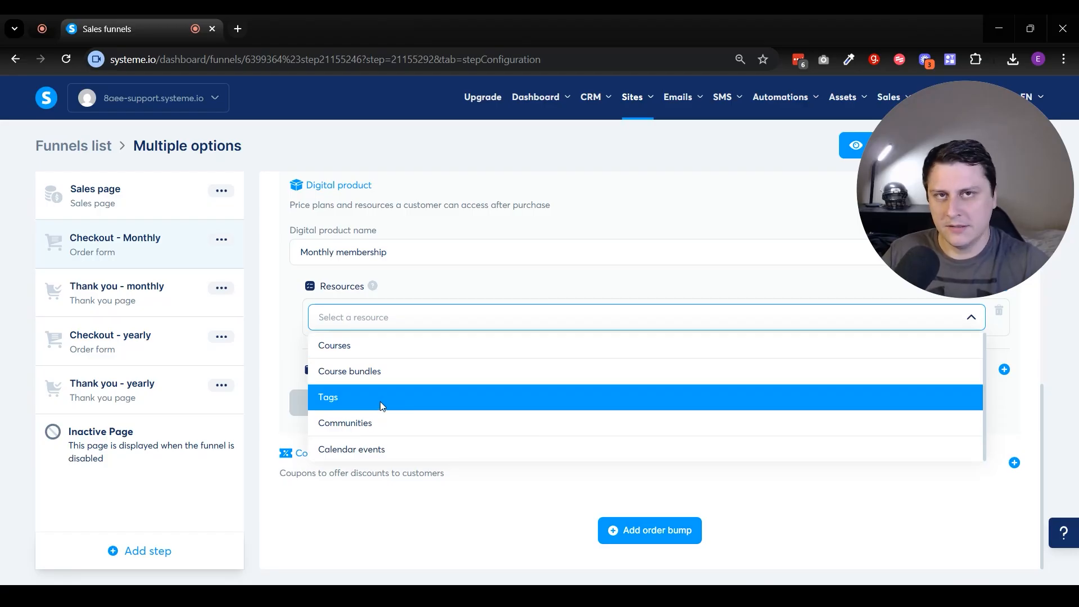
left_click(359, 346)
left_click(400, 359)
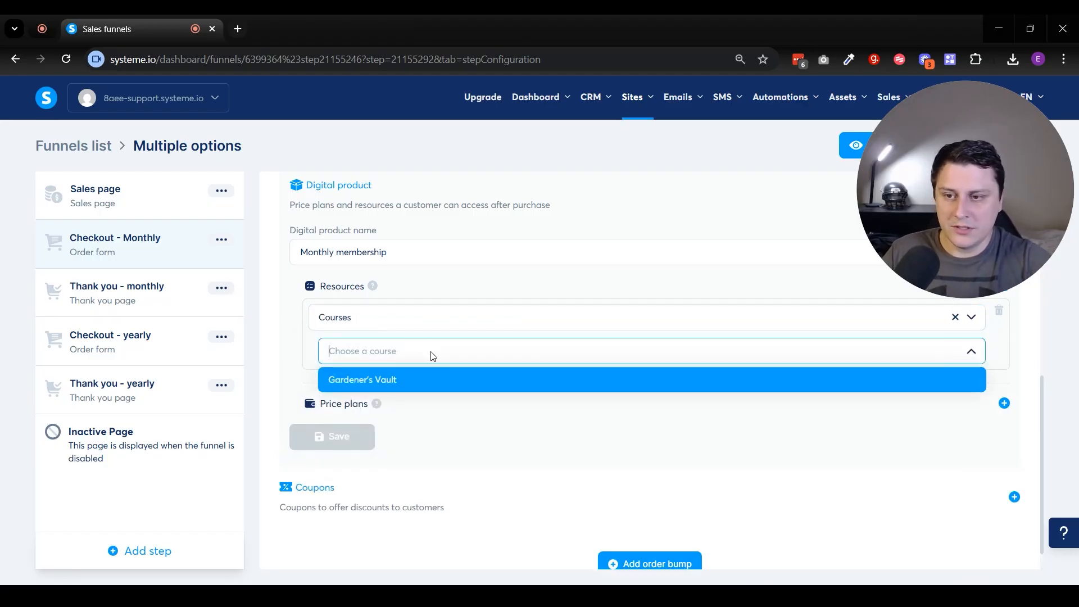
left_click(416, 378)
left_click(414, 387)
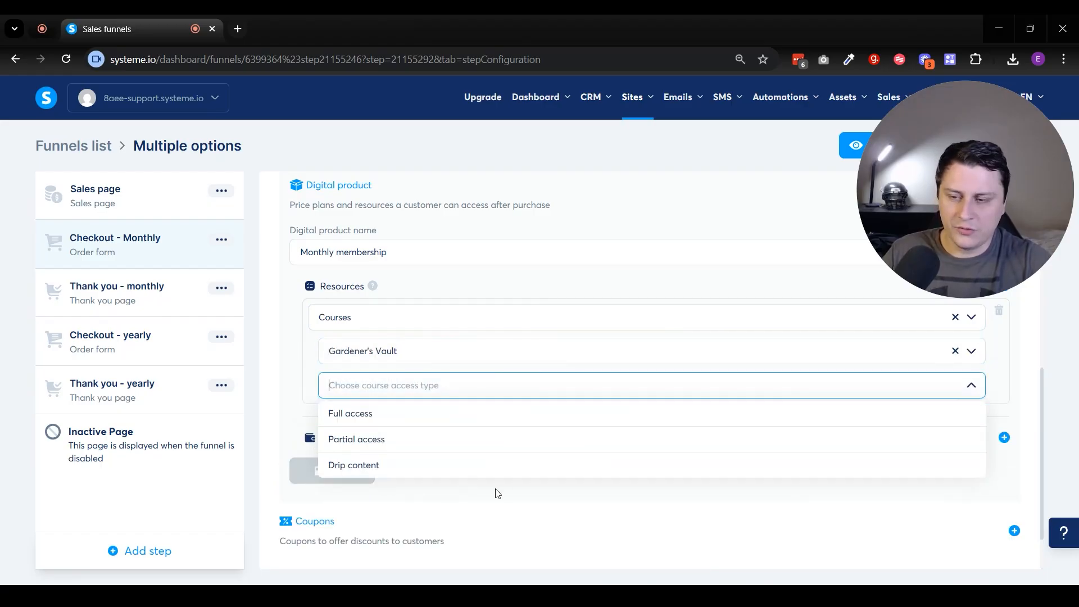
left_click(468, 413)
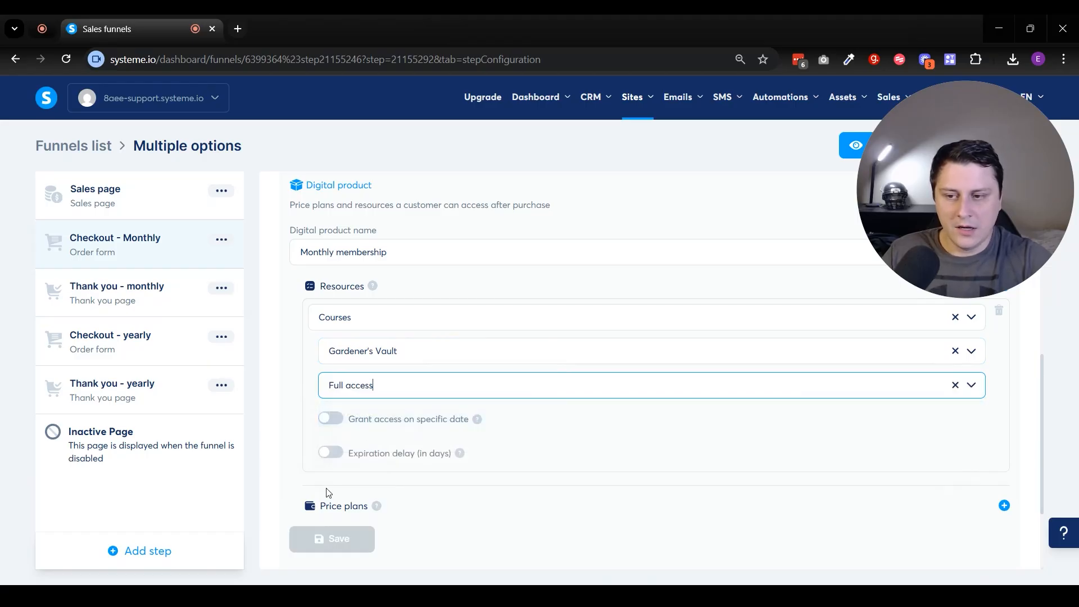
Start a new price plan for the digital product and set its order form name to "Monthly membership".
scroll(787, 461, "down", 3)
left_click(1004, 370)
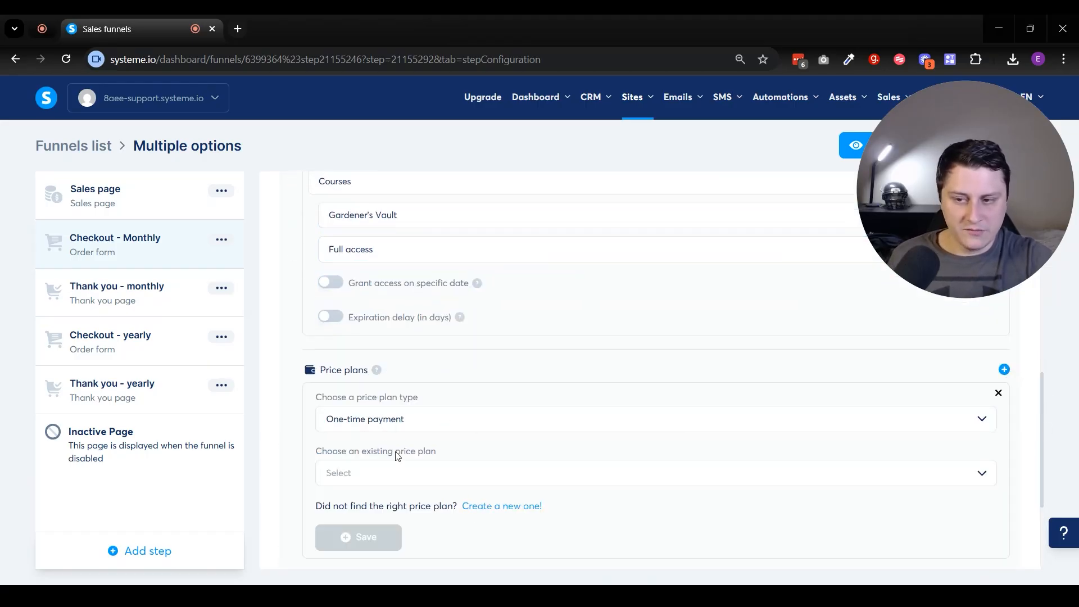
left_click(518, 507)
left_click(428, 419)
type("Mon")
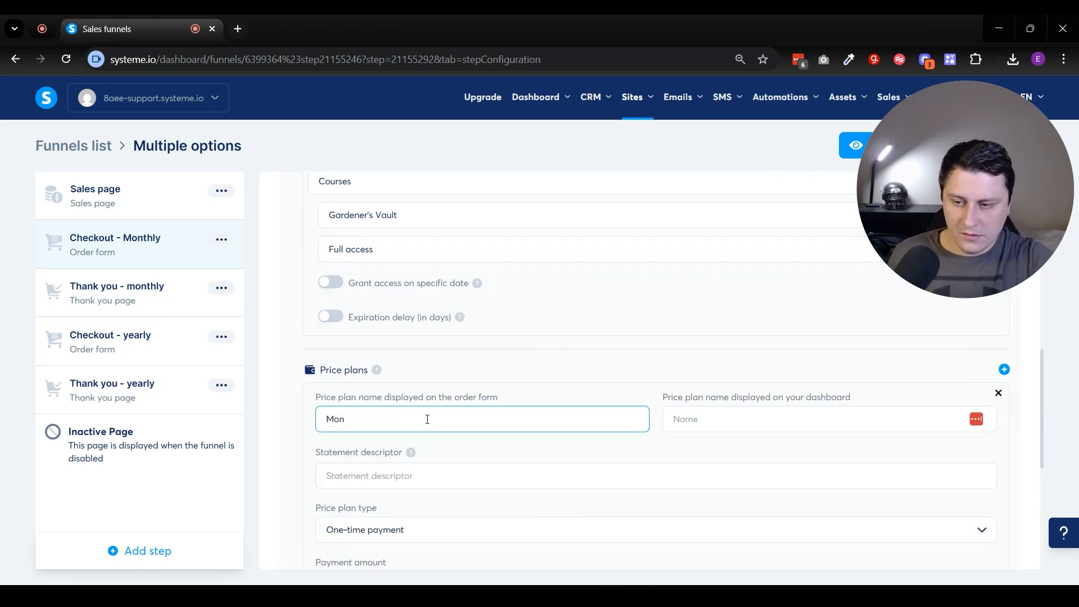
type("thly memb")
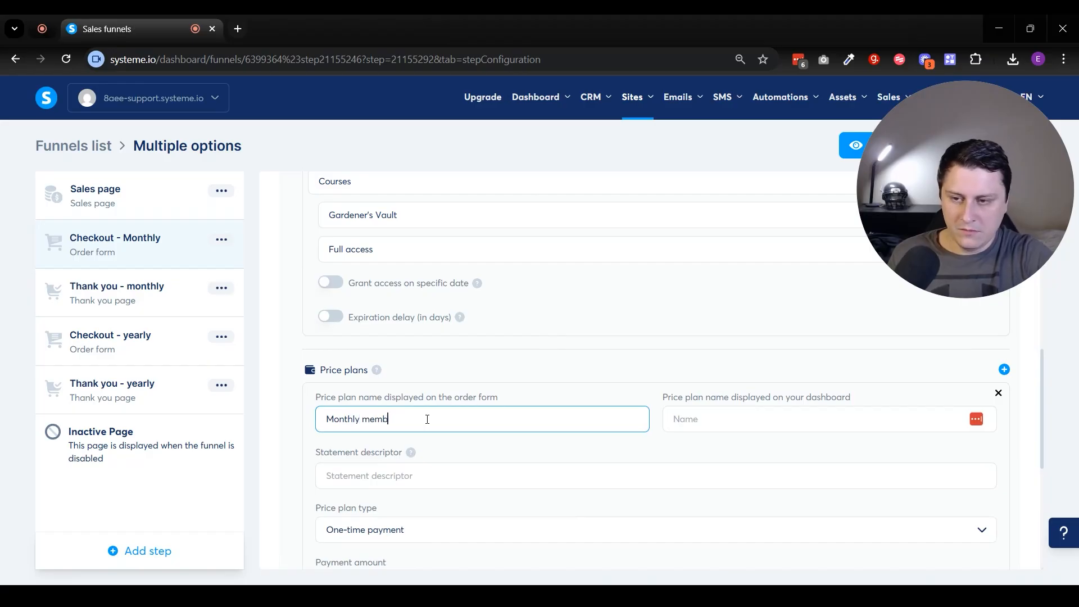
type("ership")
Copy the order form name "Monthly membership" into the price plan's dashboard name and statement descriptor.
key("ctrl+a")
key("ctrl+c")
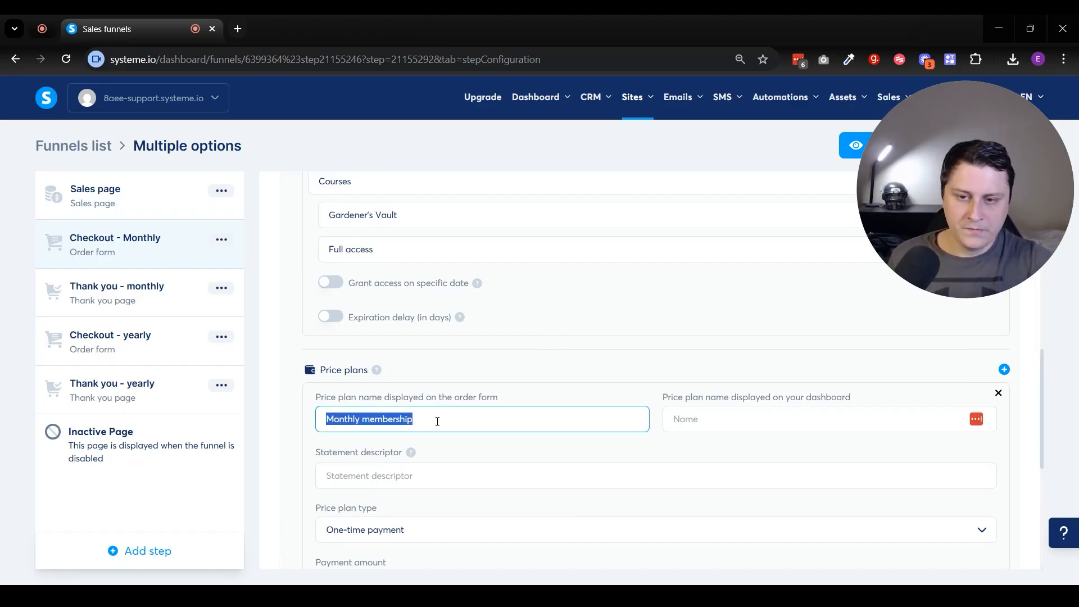
left_click(828, 419)
key("ctrl+v")
left_click(542, 478)
key("ctrl+v")
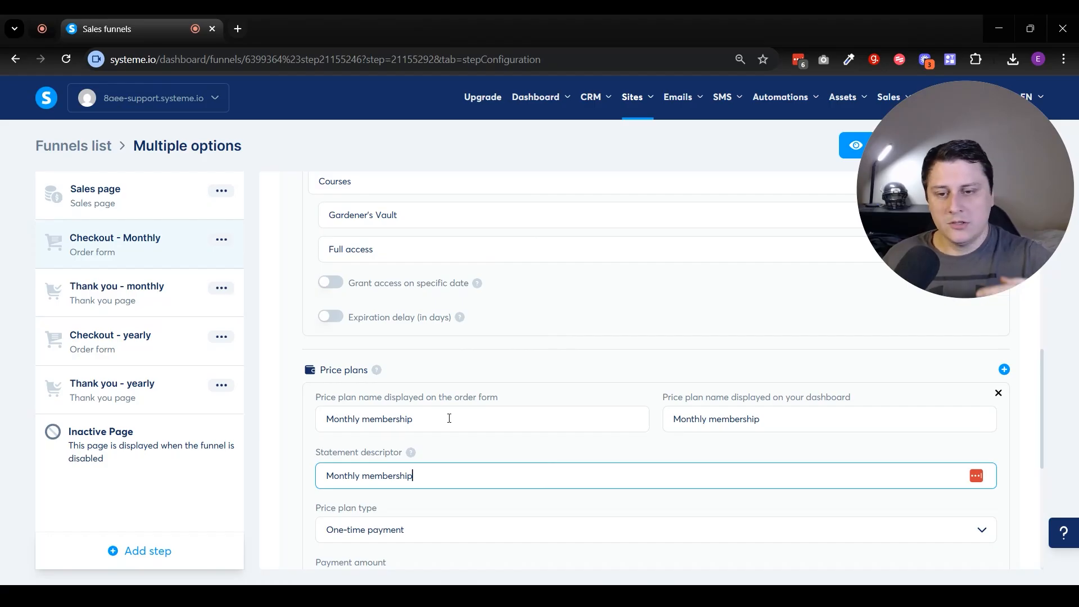
Read the statement descriptor's help text for its length and character limits, and view the remaining price plan settings.
triple_click(403, 475)
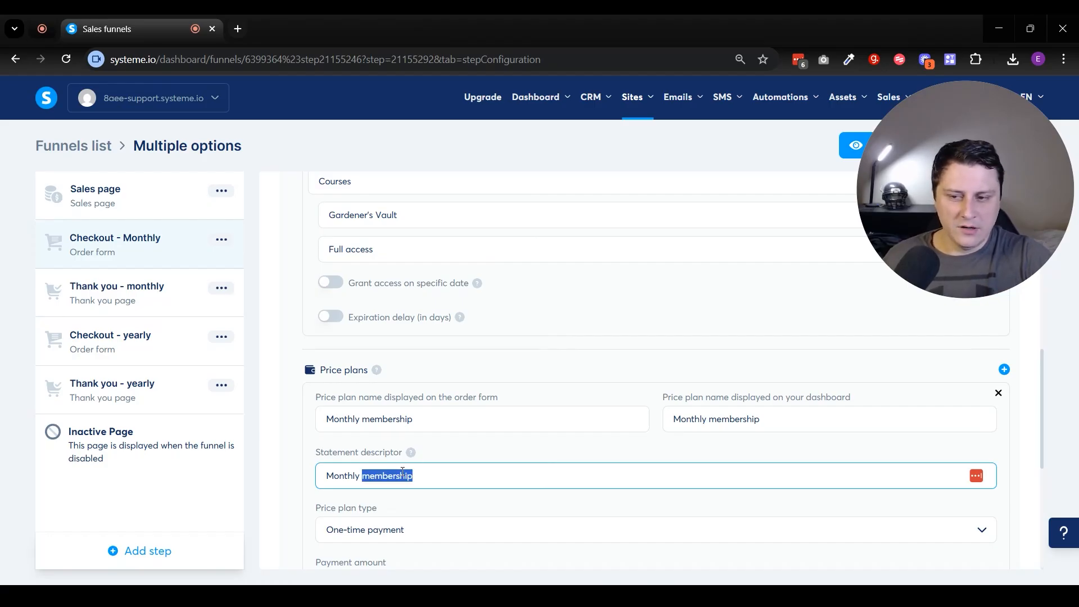
left_click(412, 453)
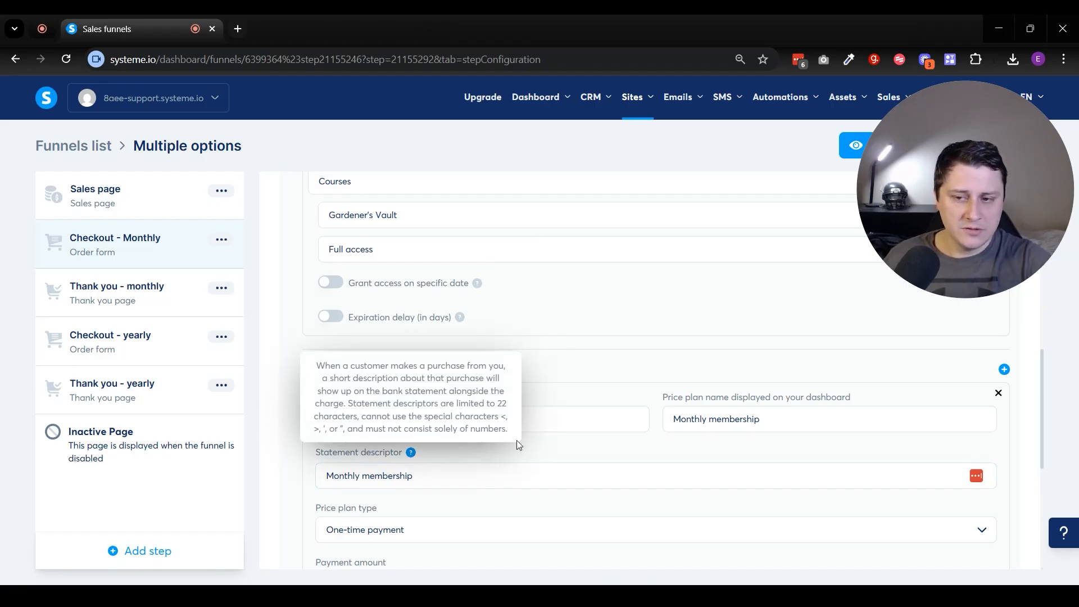
double_click(502, 405)
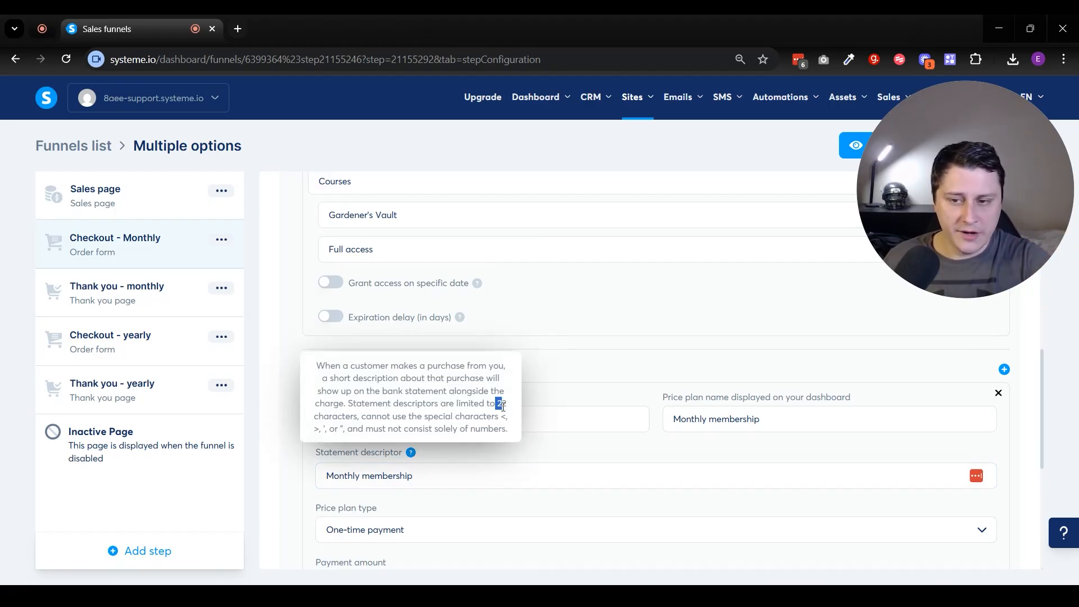
triple_click(409, 419)
left_click(541, 446)
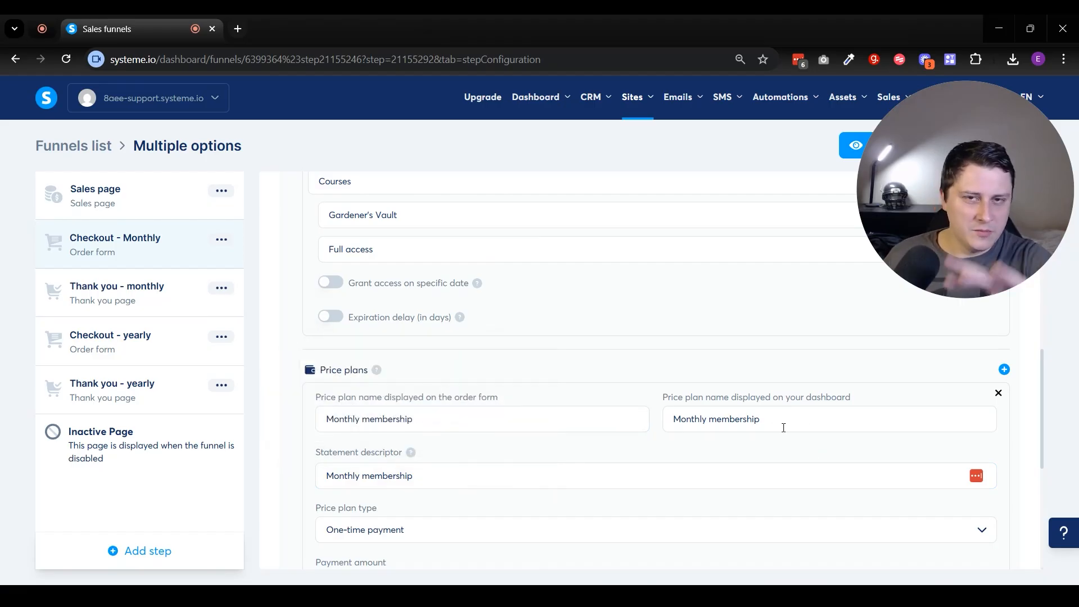
scroll(783, 400, "down", 2)
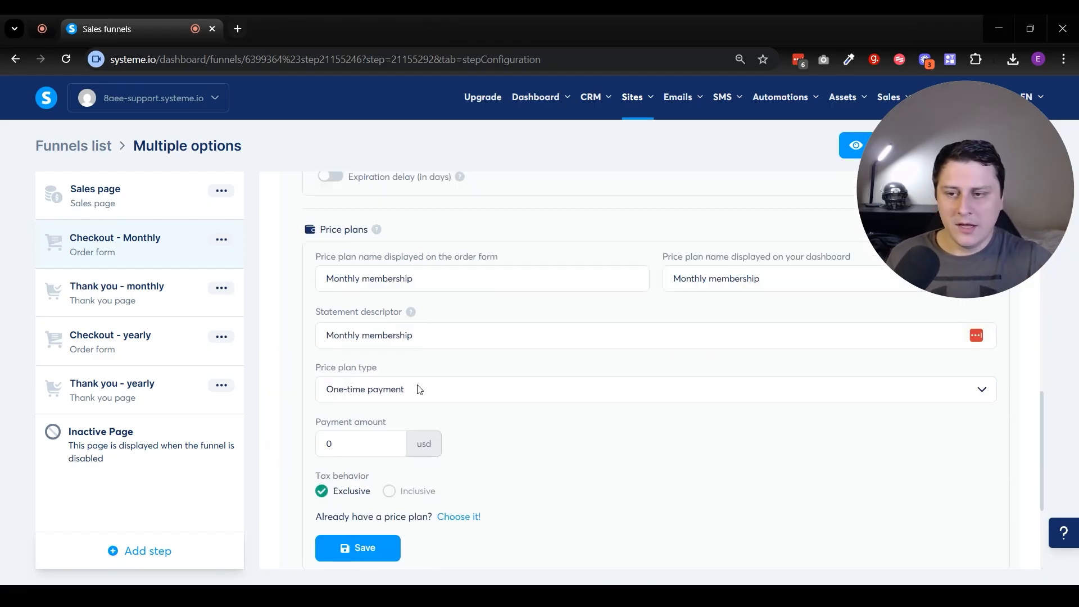
Make the Monthly membership price plan a Subscription charging 10 usd each 1 month.
left_click(419, 389)
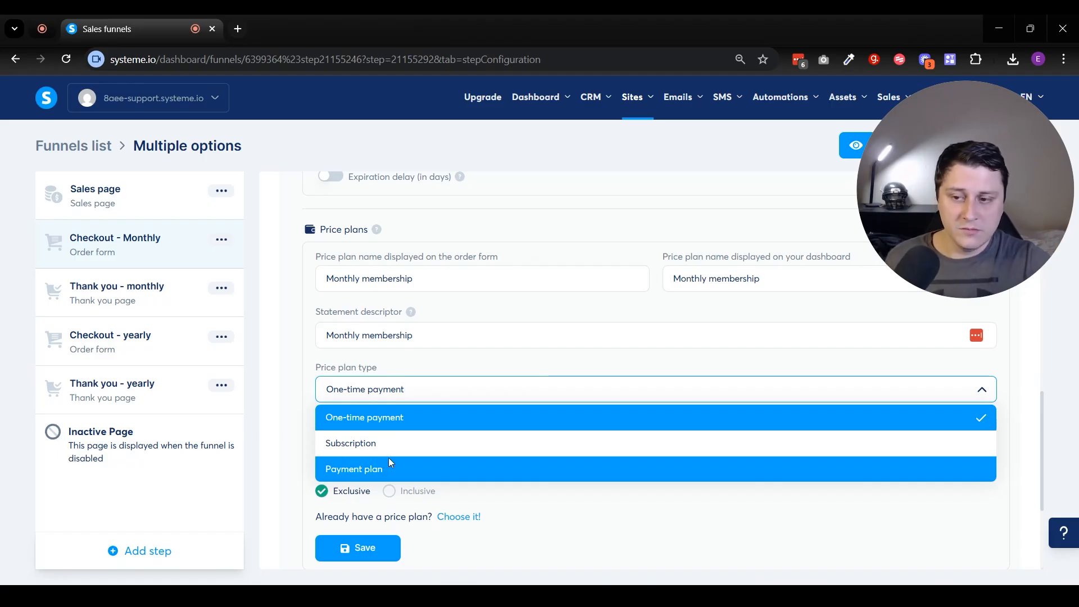
left_click(371, 443)
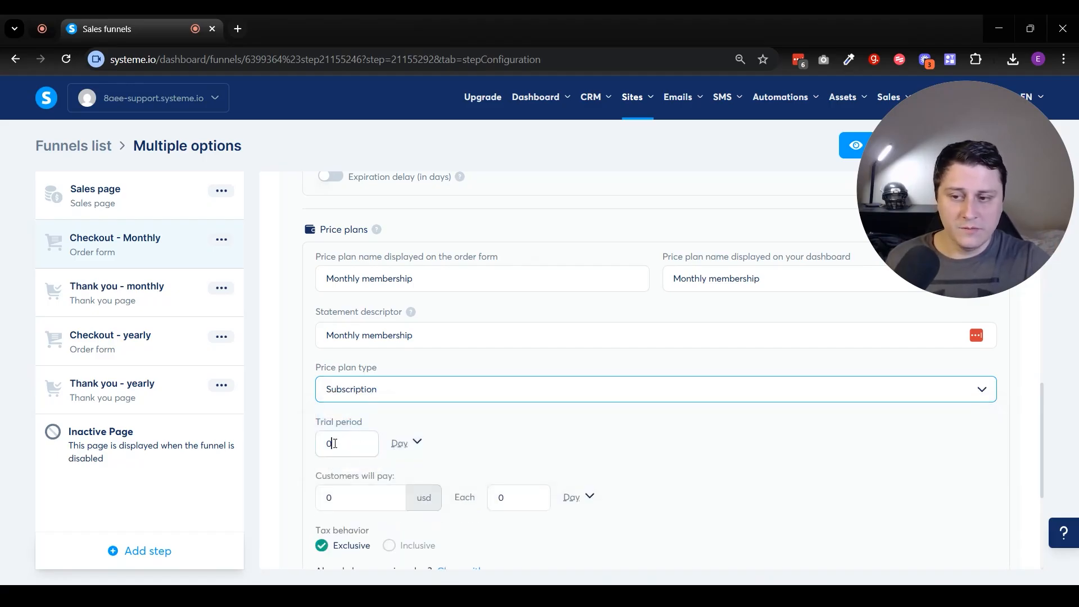
double_click(344, 444)
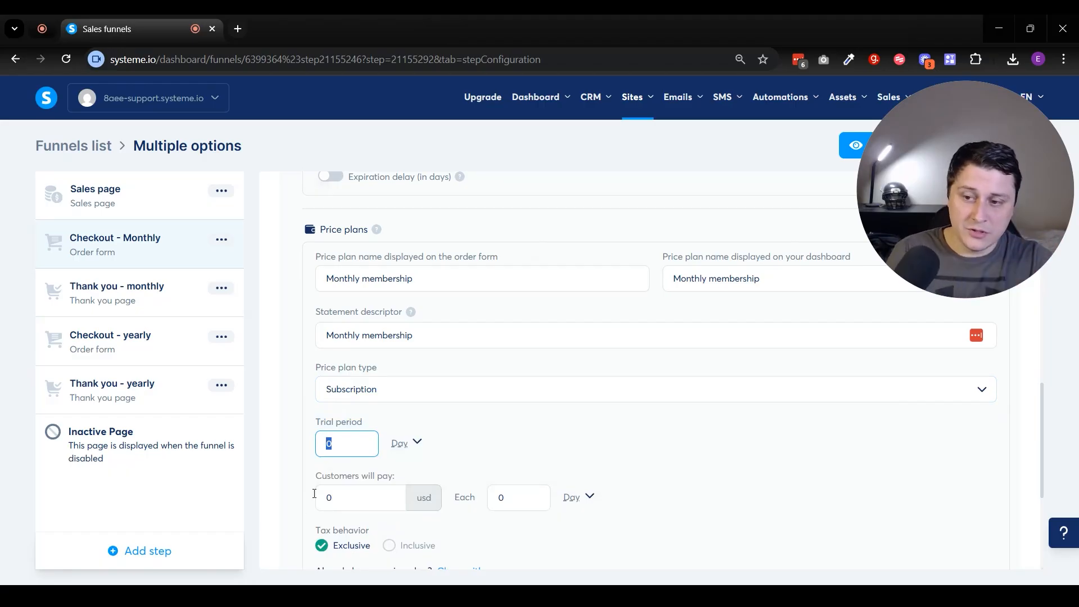
left_click(354, 505)
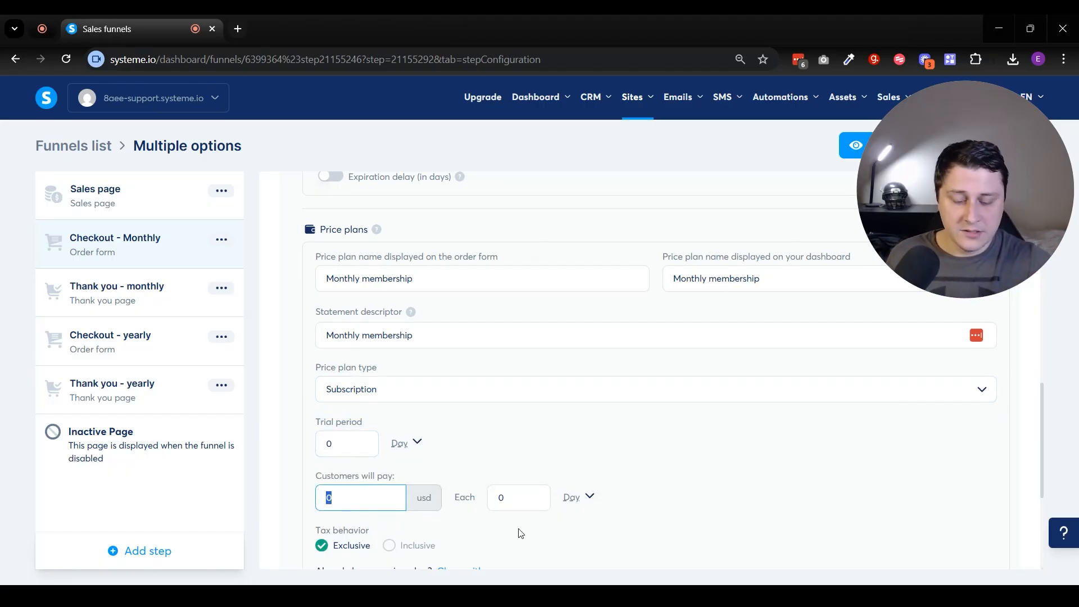
key("Tab")
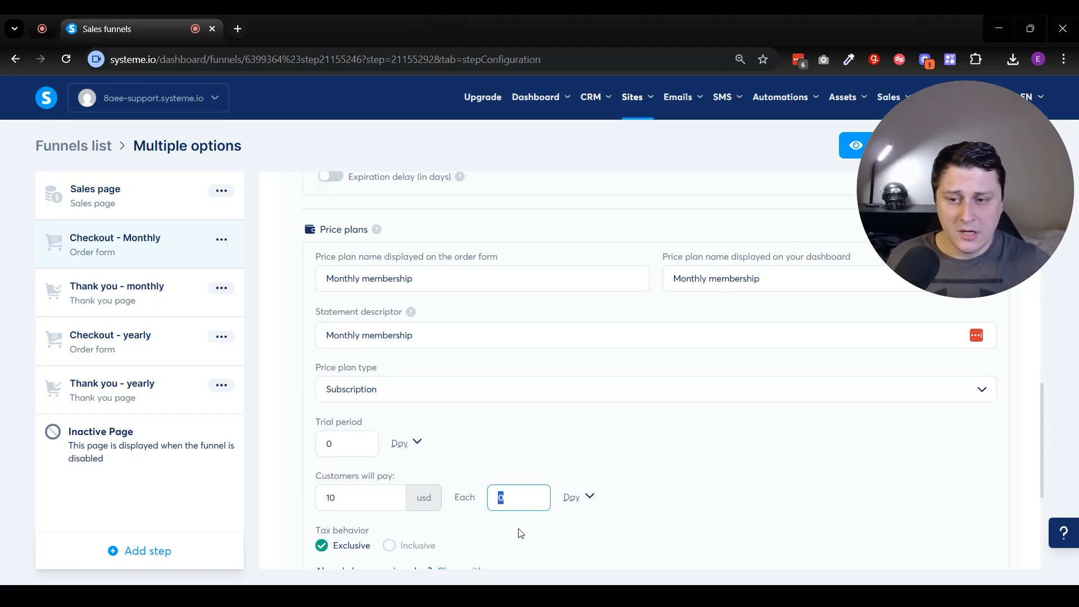
type("1")
left_click(586, 500)
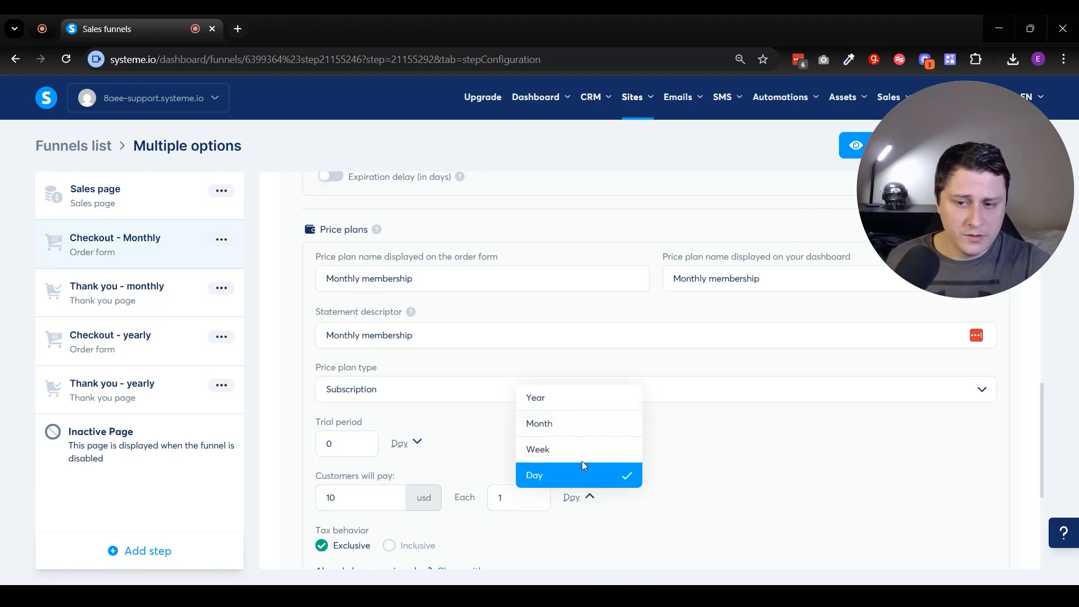
left_click(579, 424)
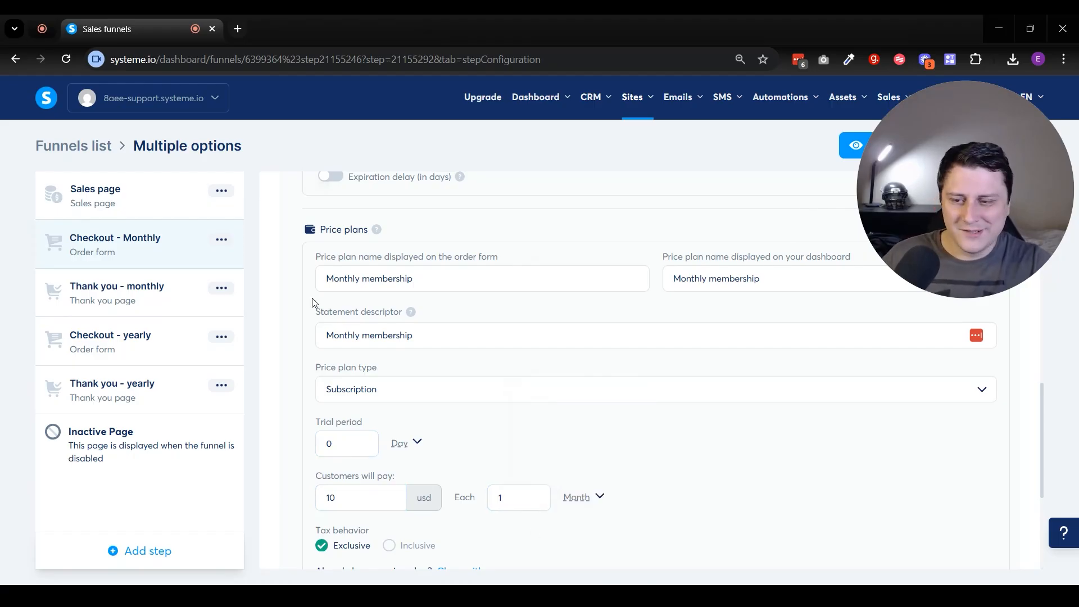
Save the monthly subscription price plan and the Monthly membership digital product.
scroll(444, 431, "down", 1)
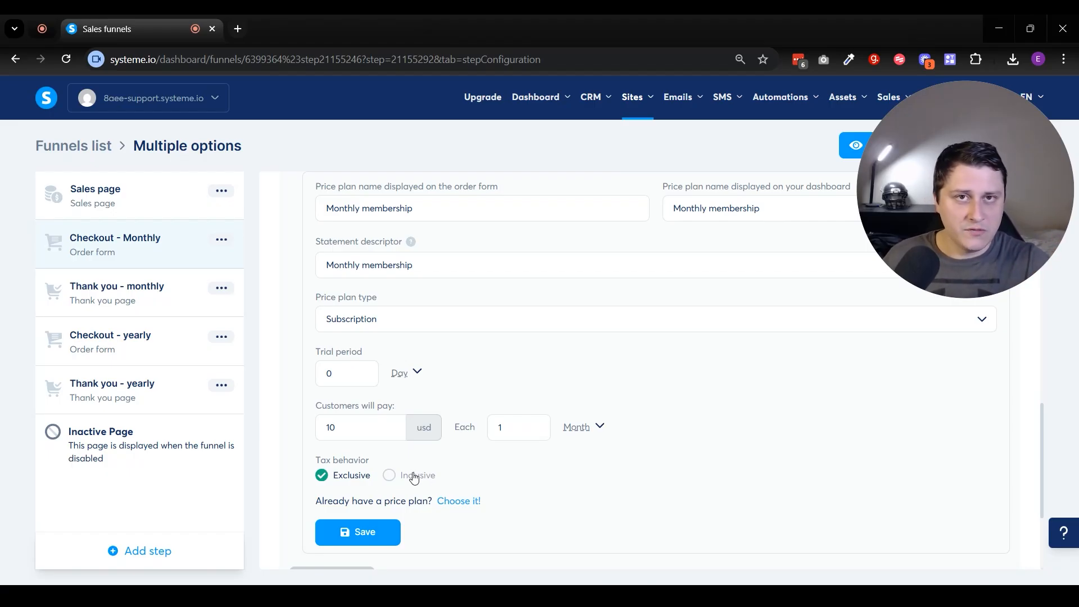
left_click(371, 532)
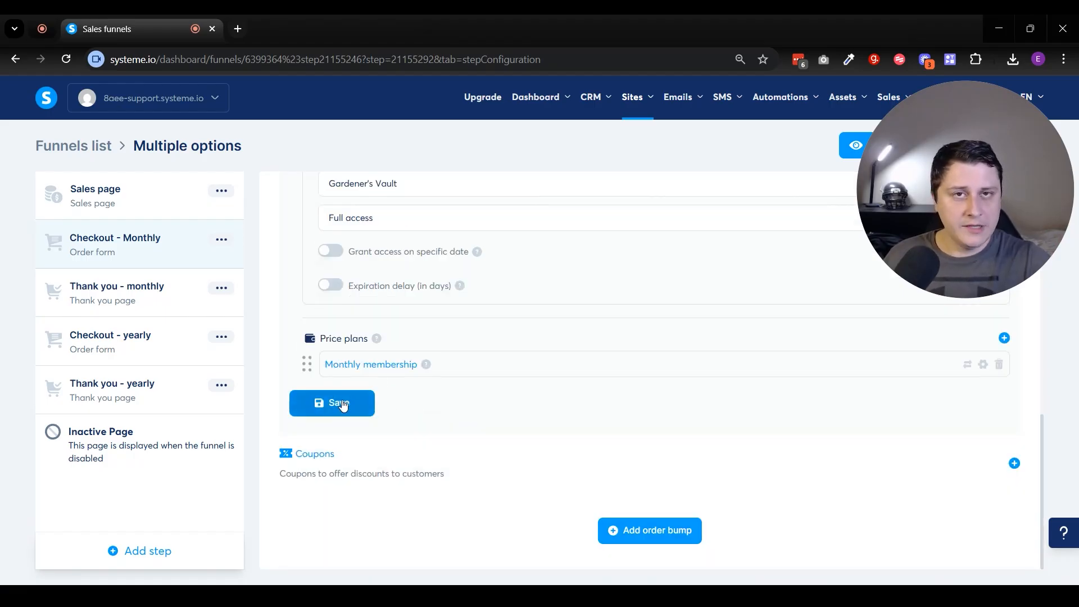
left_click(339, 403)
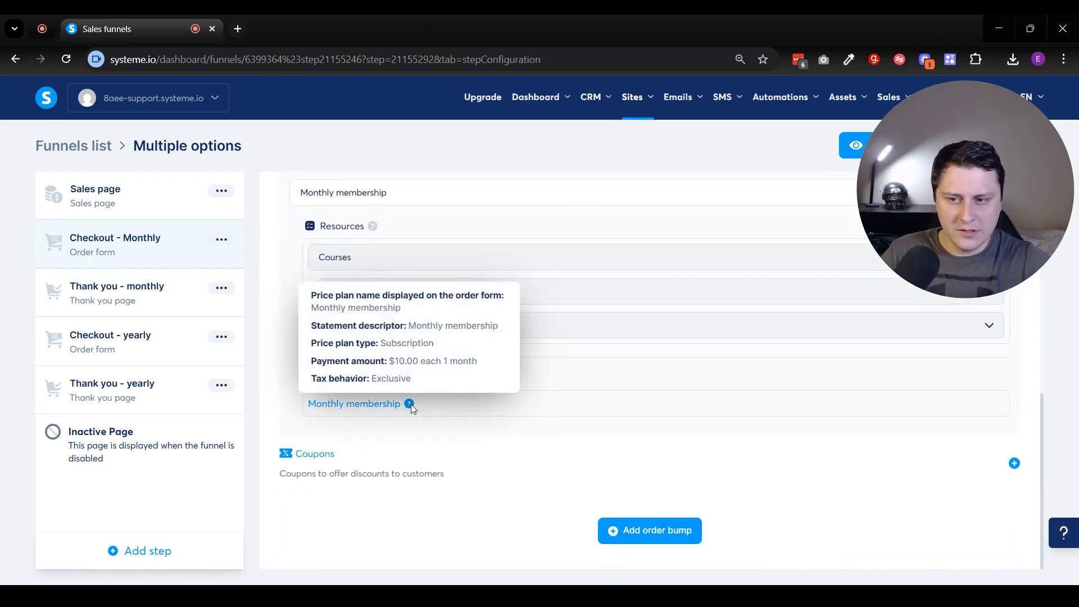
Preview the Checkout - Monthly page, examine the plan name, recurring price and tax in its order summary, and close the preview.
scroll(452, 478, "up", 10)
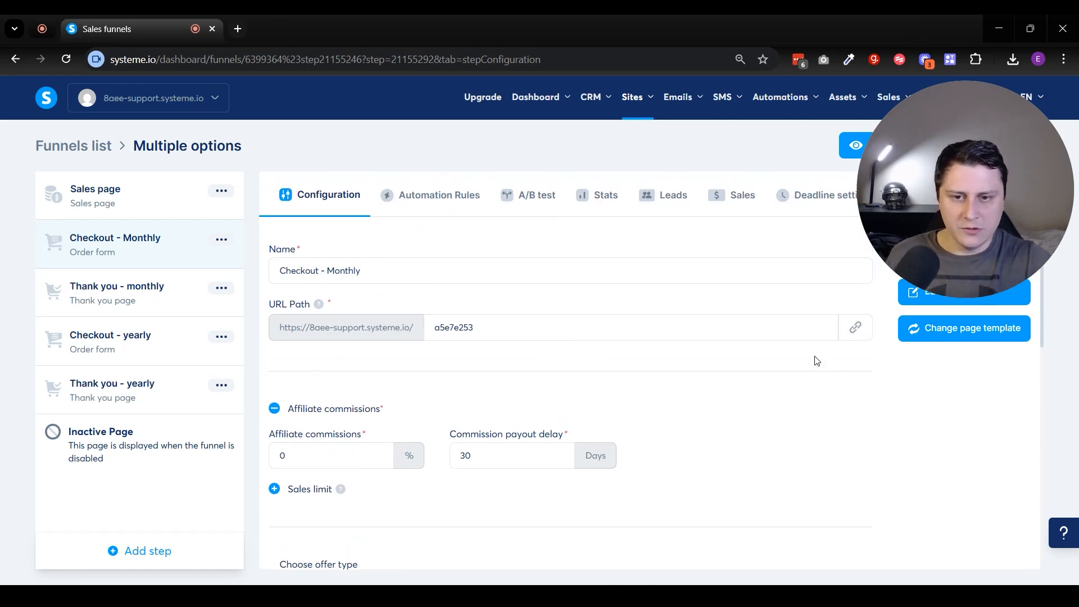
left_click(855, 327)
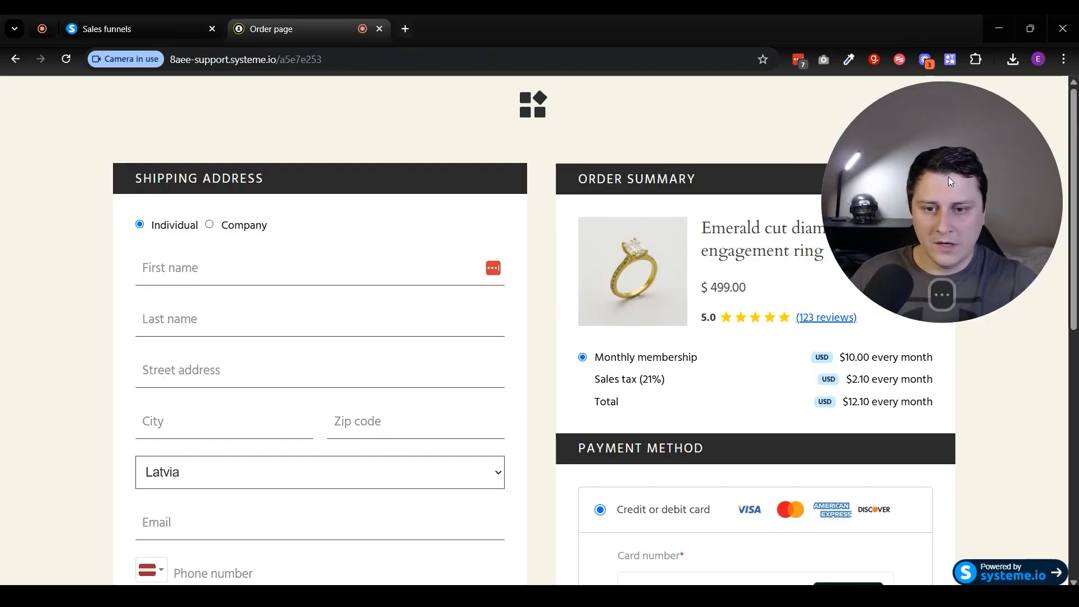
scroll(421, 356, "down", 1)
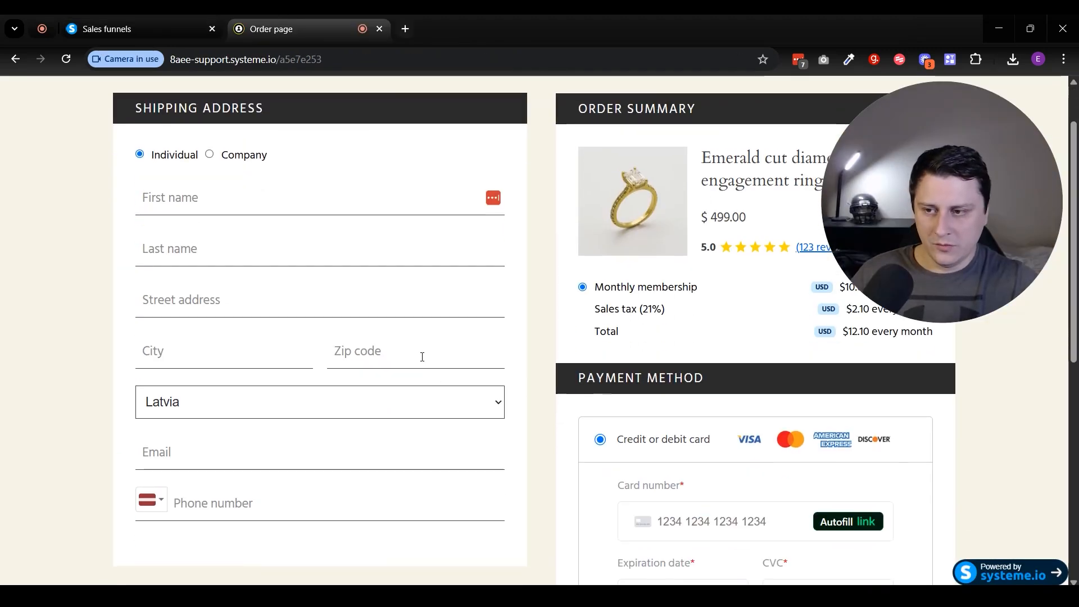
scroll(438, 352, "up", 1)
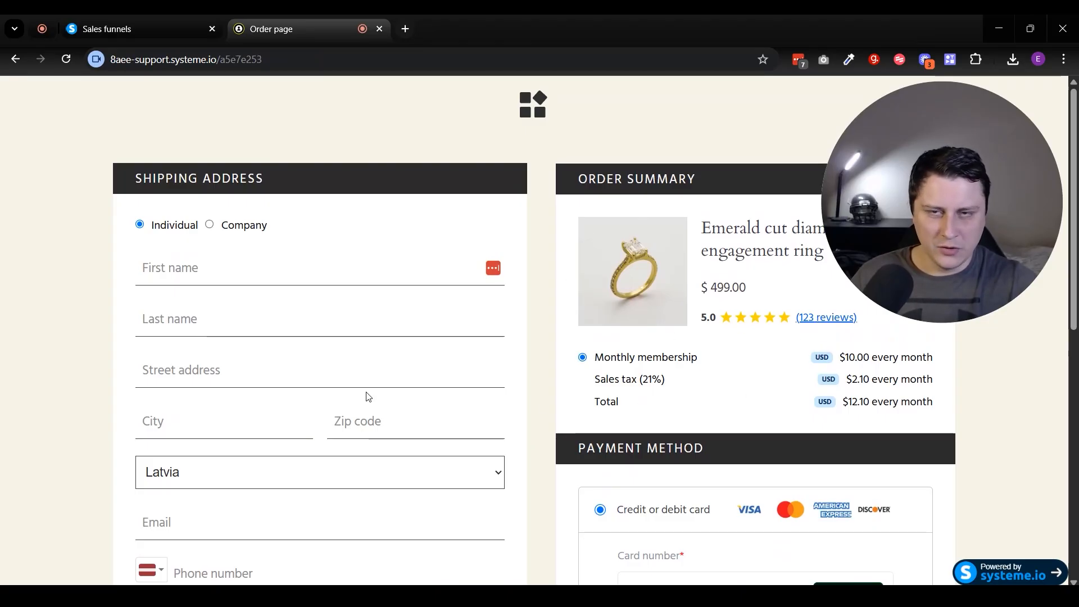
scroll(346, 374, "down", 1)
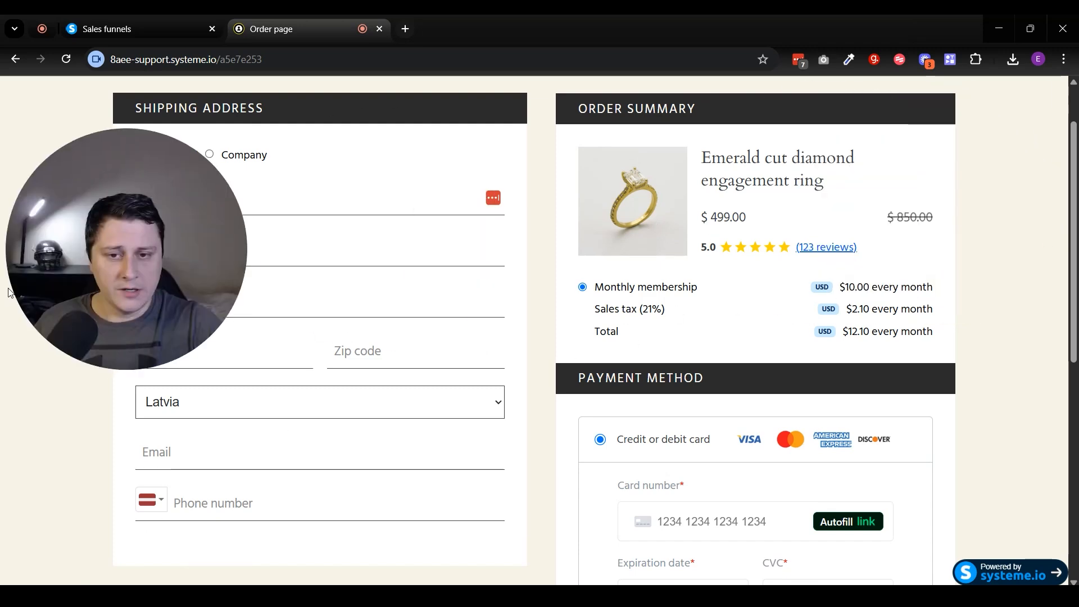
left_click_drag(594, 297, 761, 345)
left_click(838, 349)
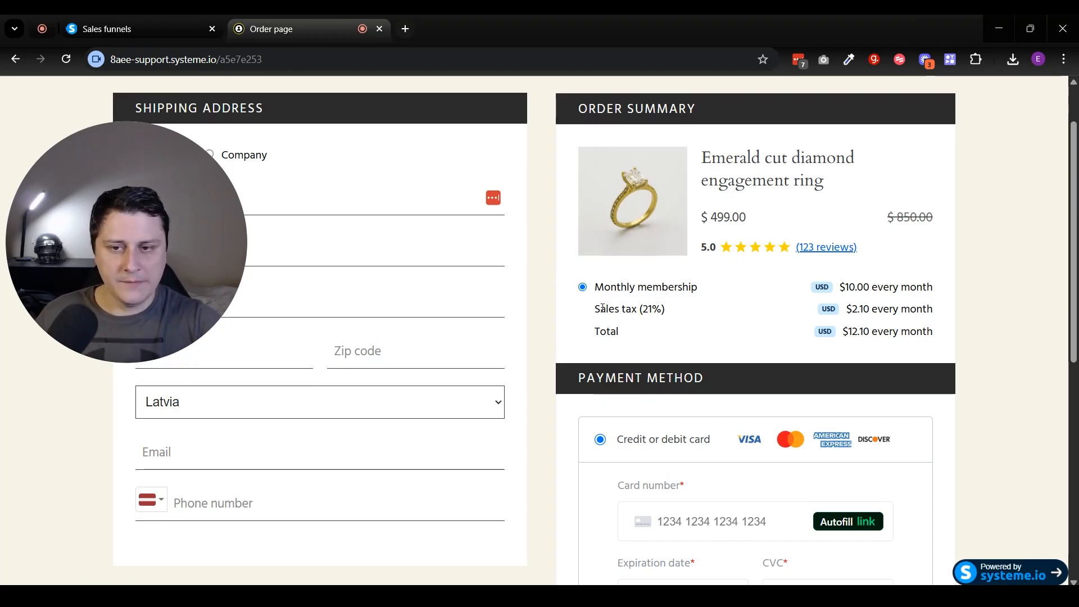
left_click_drag(595, 287, 713, 296)
left_click_drag(155, 234, 970, 195)
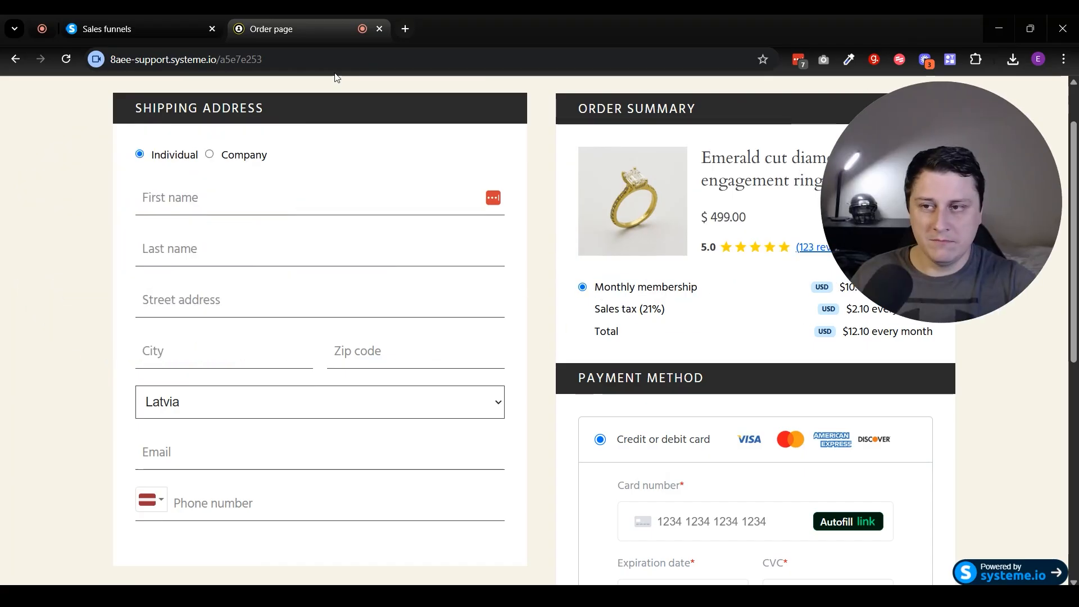
middle_click(321, 25)
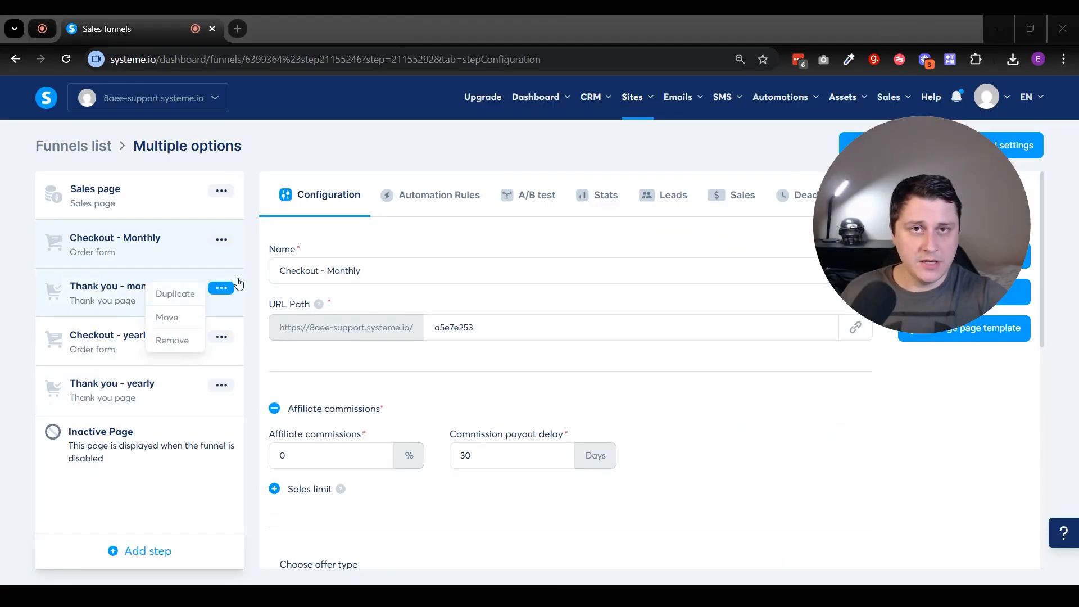
On the Checkout - yearly order form, create a new digital product named "Yearly membership" and copy that name.
left_click(148, 345)
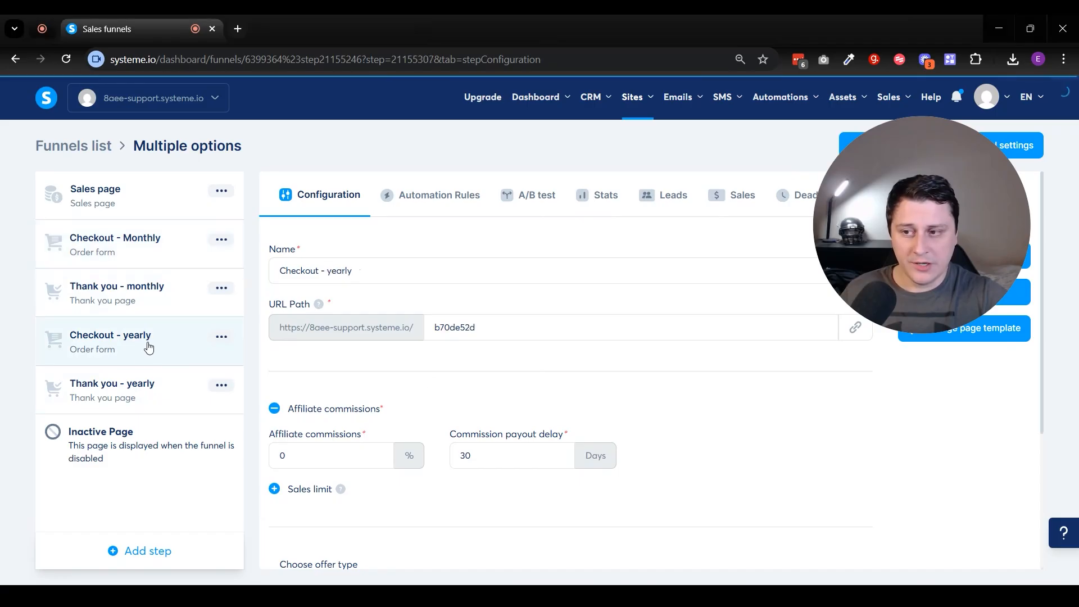
scroll(673, 377, "down", 3)
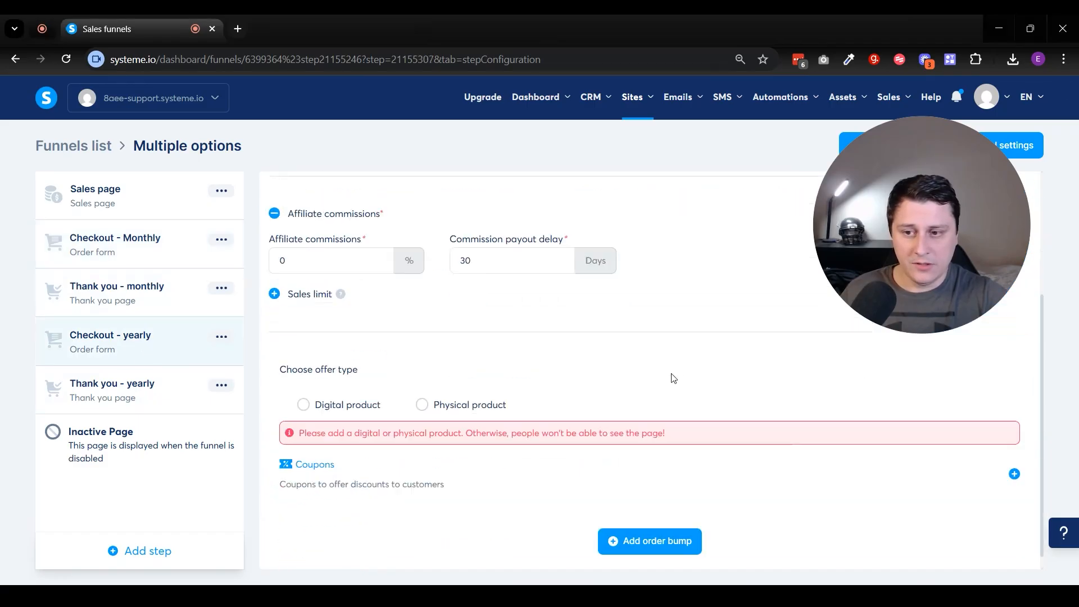
left_click(344, 397)
scroll(596, 396, "down", 2)
scroll(607, 393, "up", 3)
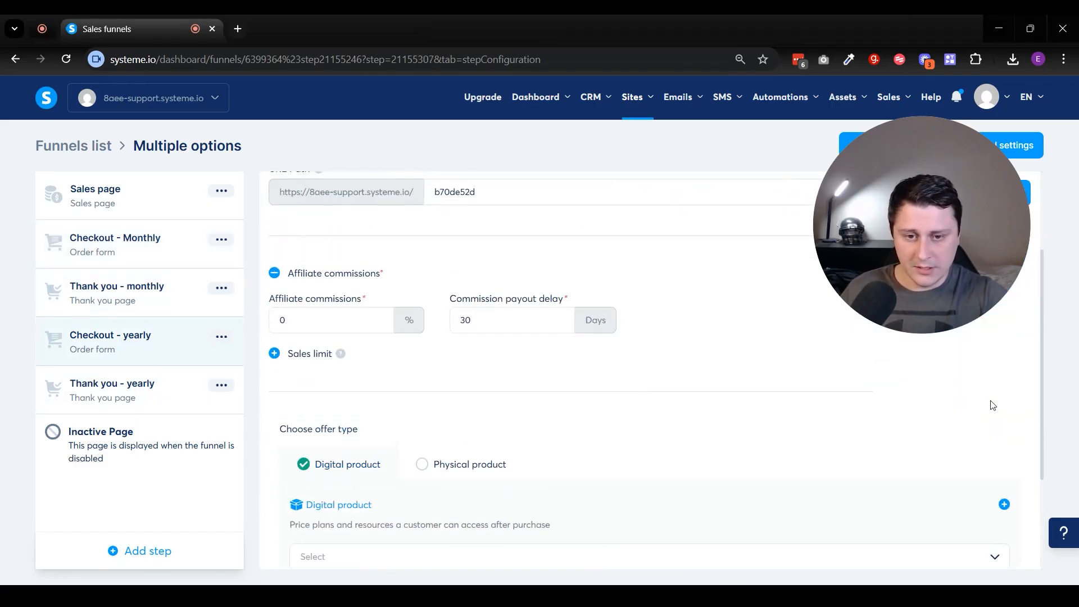
left_click(1004, 503)
scroll(529, 351, "down", 5)
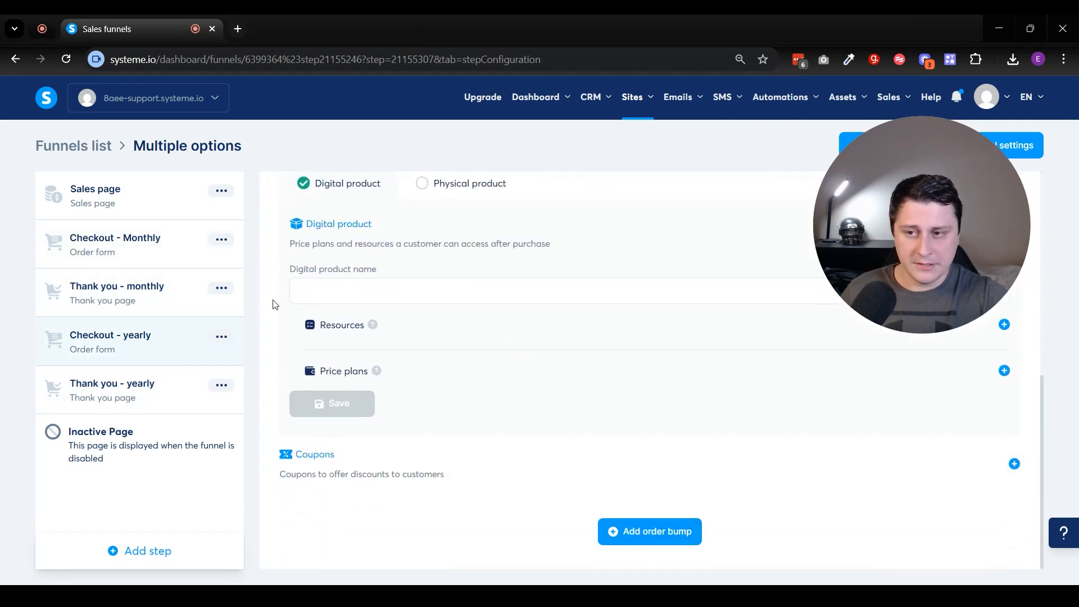
type("Ye")
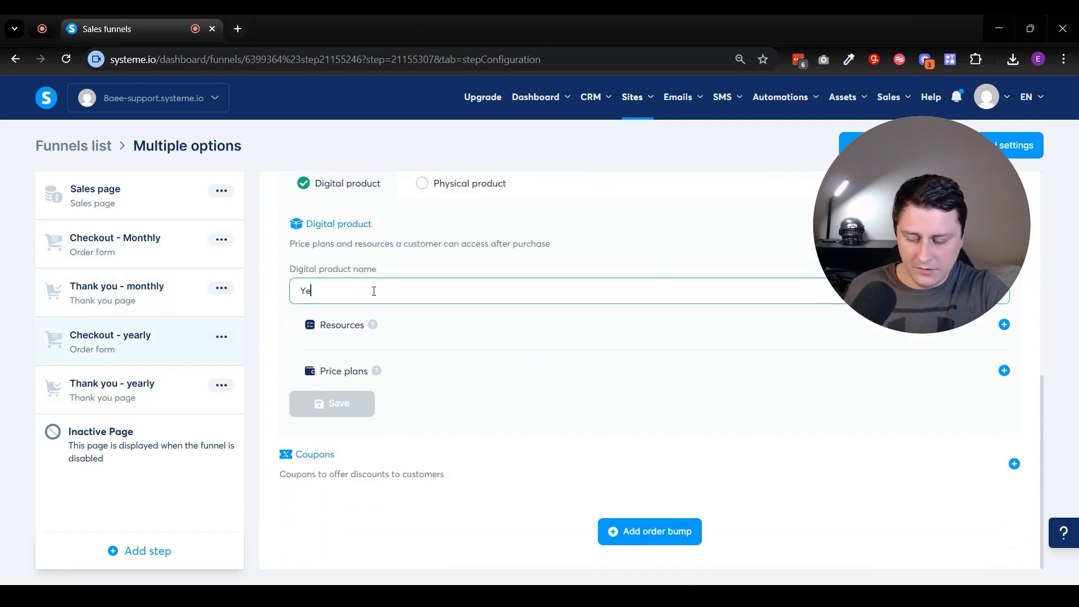
type("arly membershi")
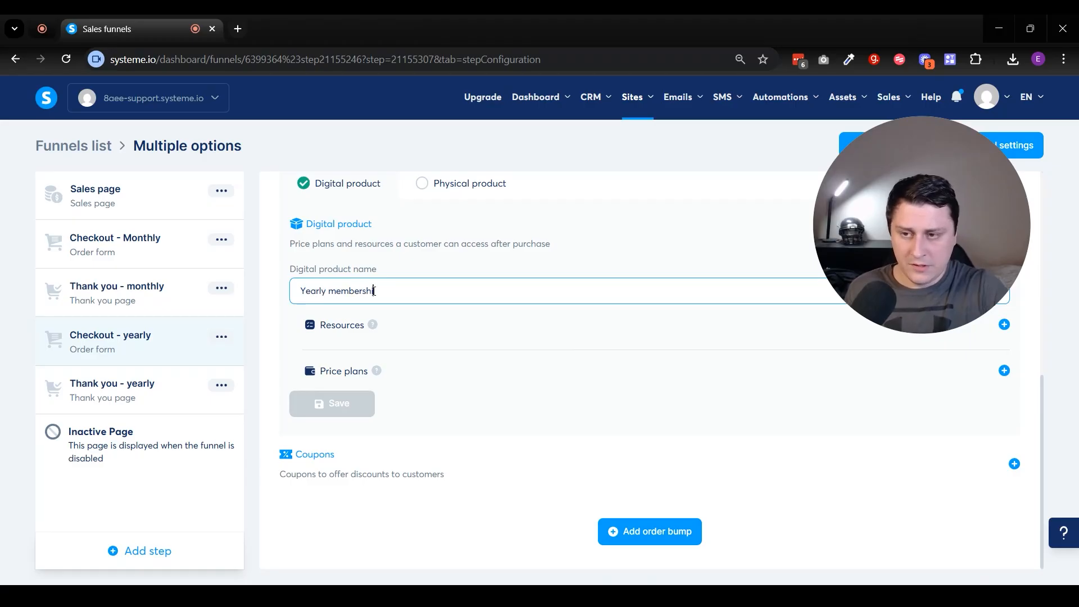
type("p")
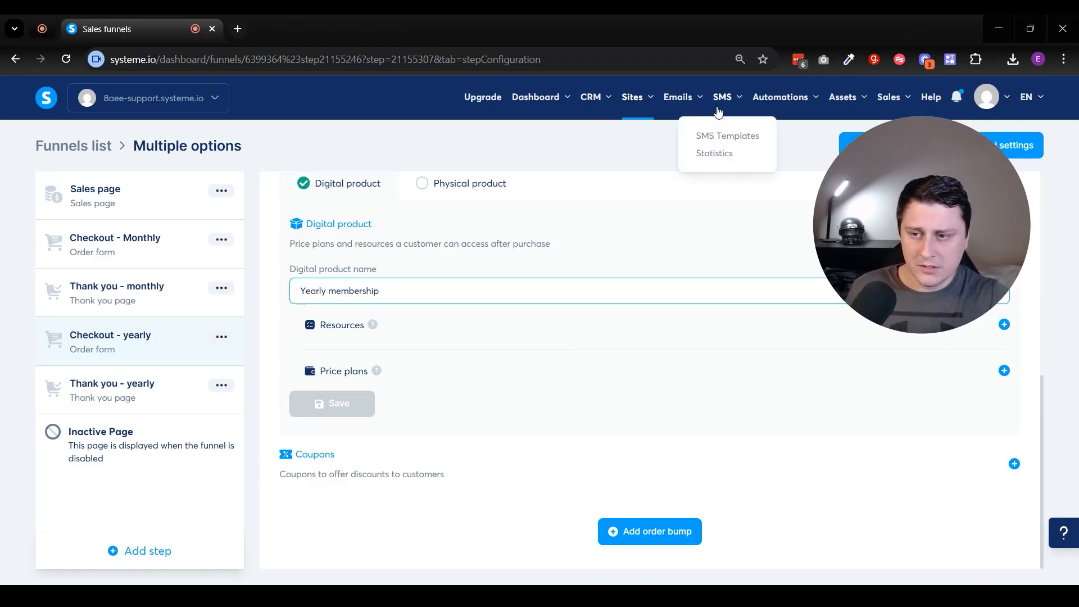
key("ctrl+a")
key("ctrl+c")
Add a Courses resource to the Yearly membership product, choosing the Gardener's Vault course with Full access.
scroll(1002, 383, "up", 1)
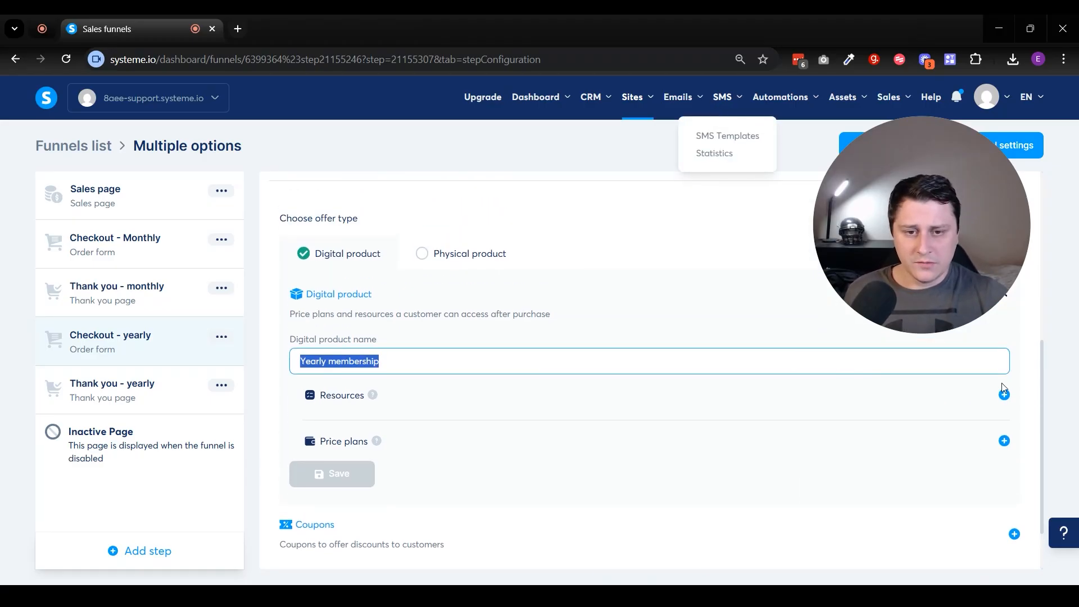
left_click(1004, 395)
left_click(540, 433)
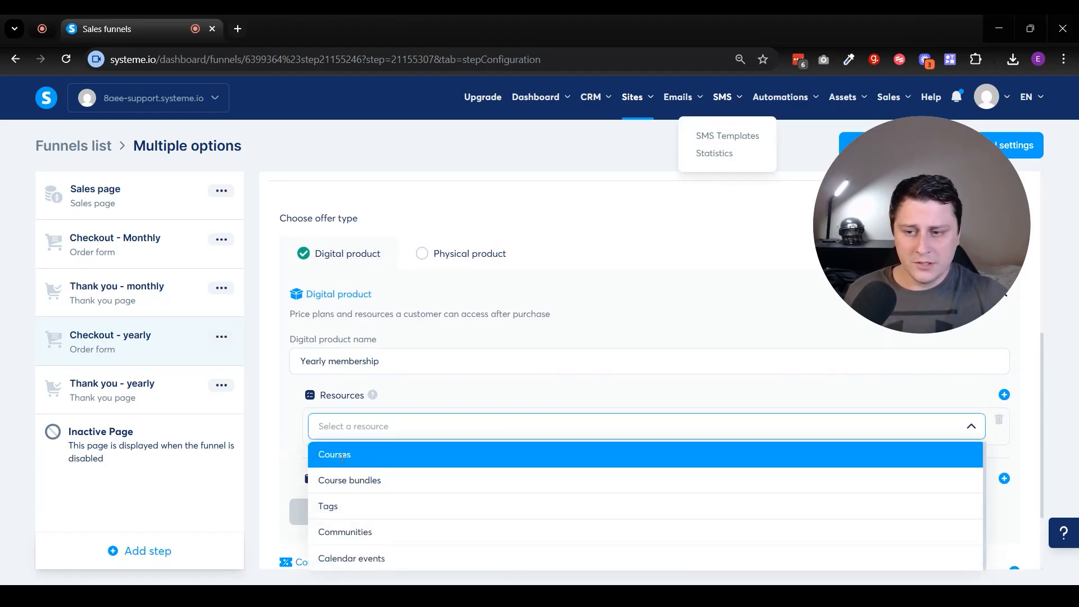
left_click(365, 450)
left_click(335, 466)
left_click(330, 487)
scroll(330, 487, "down", 1)
left_click(374, 425)
left_click(375, 461)
scroll(424, 479, "down", 2)
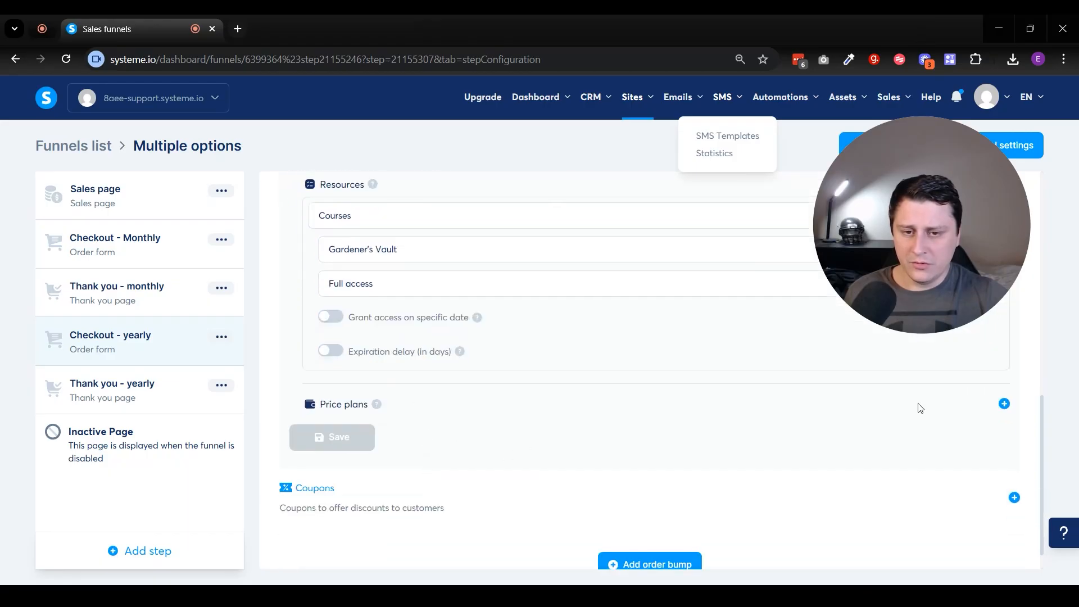
Start a new price plan with "Yearly membership" as its order form name, dashboard name and statement descriptor.
left_click(1004, 403)
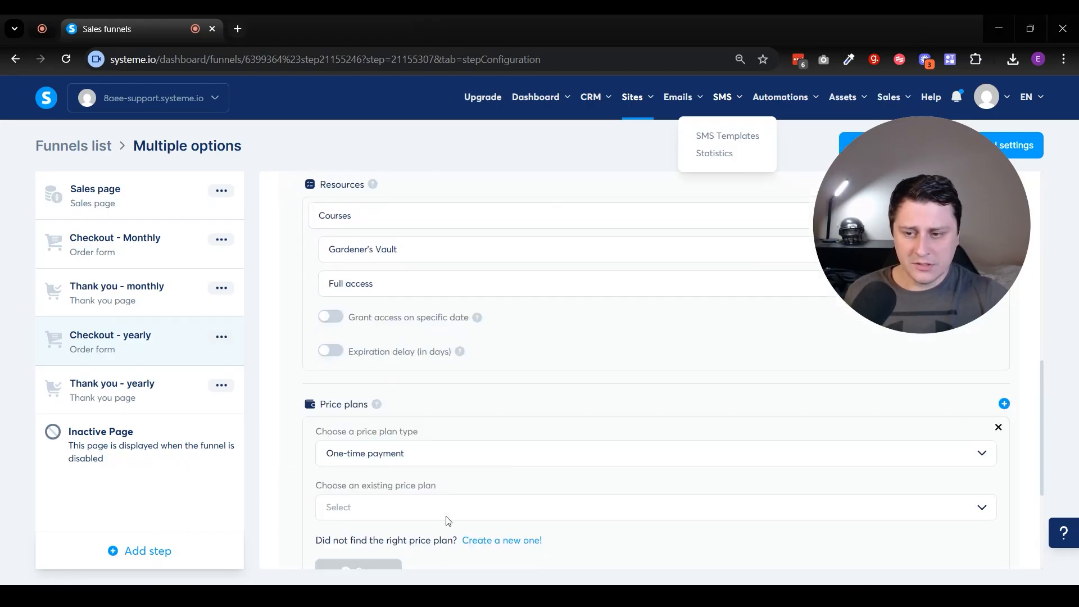
scroll(502, 470, "down", 1)
left_click(502, 470)
left_click(467, 381)
type("Yearly membership")
key("Tab")
key("ctrl+v")
key("Tab")
key("ctrl+v")
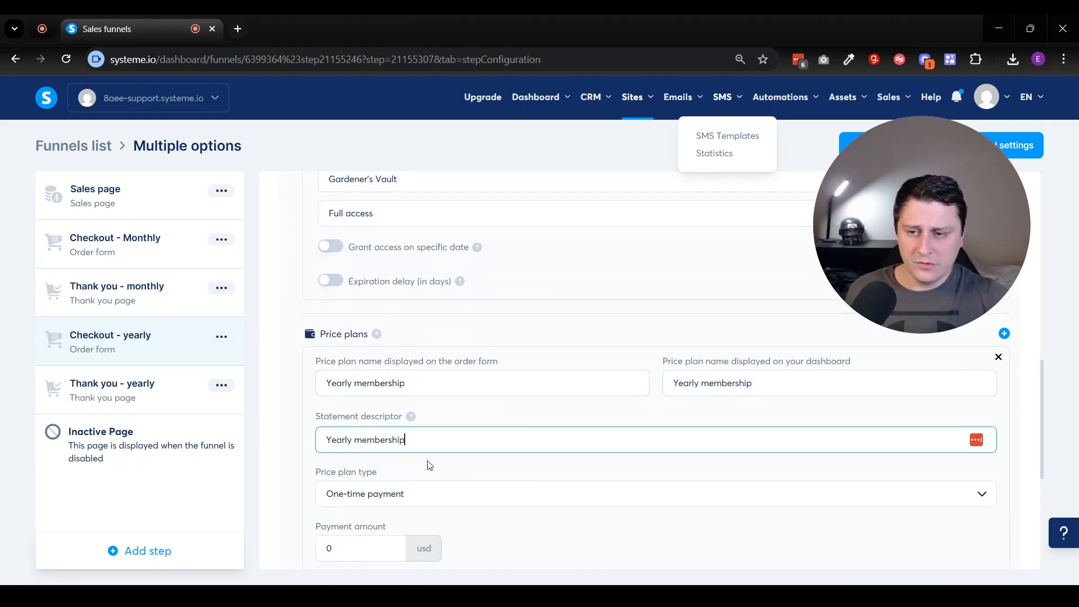
Make the Yearly membership price plan a subscription charging 100 usd each 1 year, and save the changes.
left_click(424, 494)
scroll(402, 492, "down", 1)
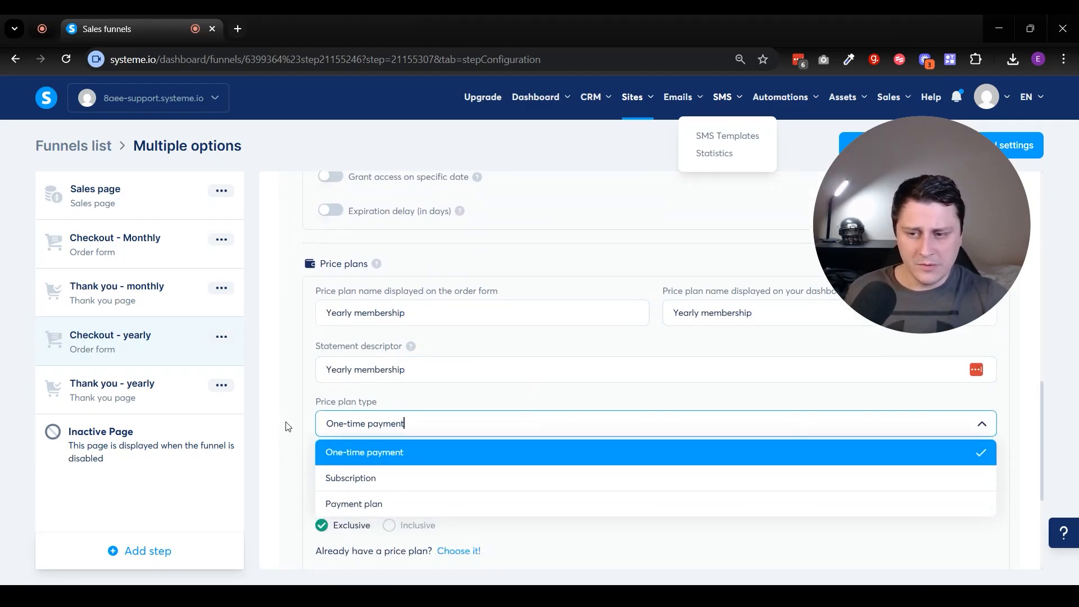
left_click(367, 477)
double_click(359, 543)
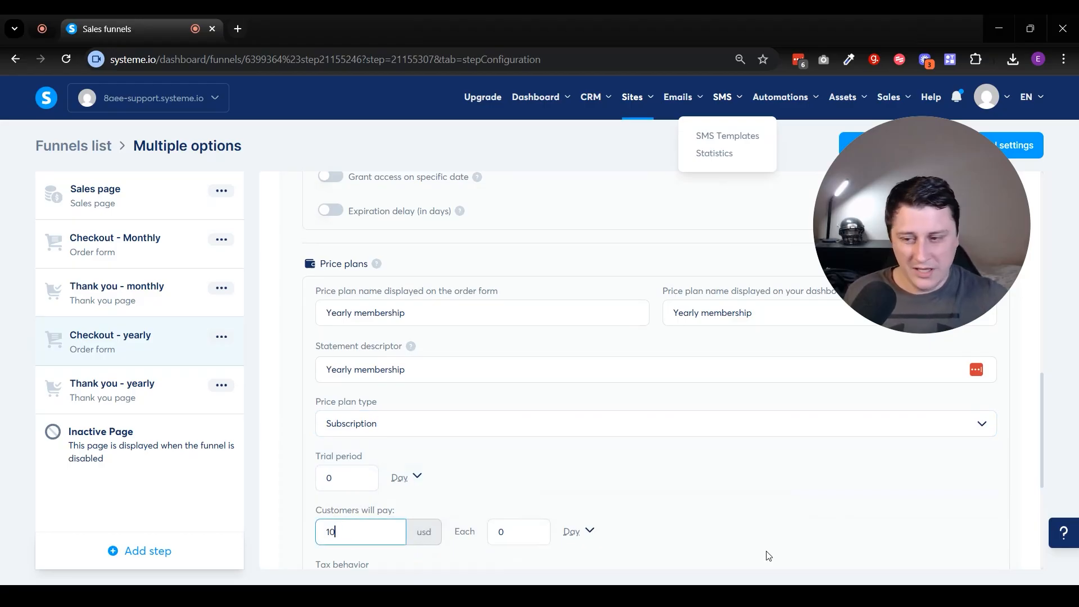
scroll(553, 436, "down", 2)
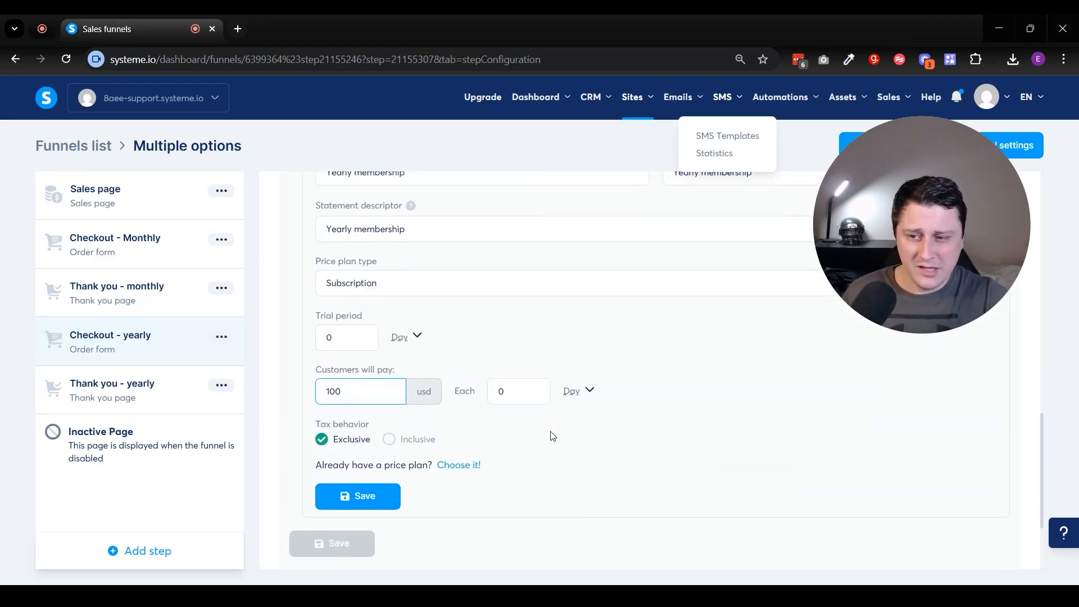
key("Tab")
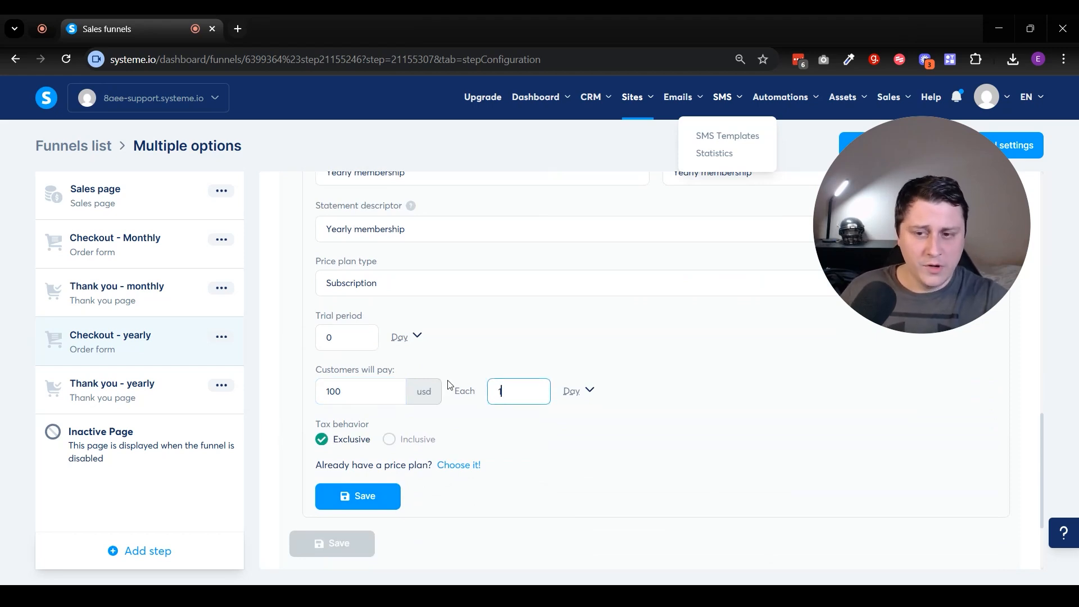
left_click(587, 396)
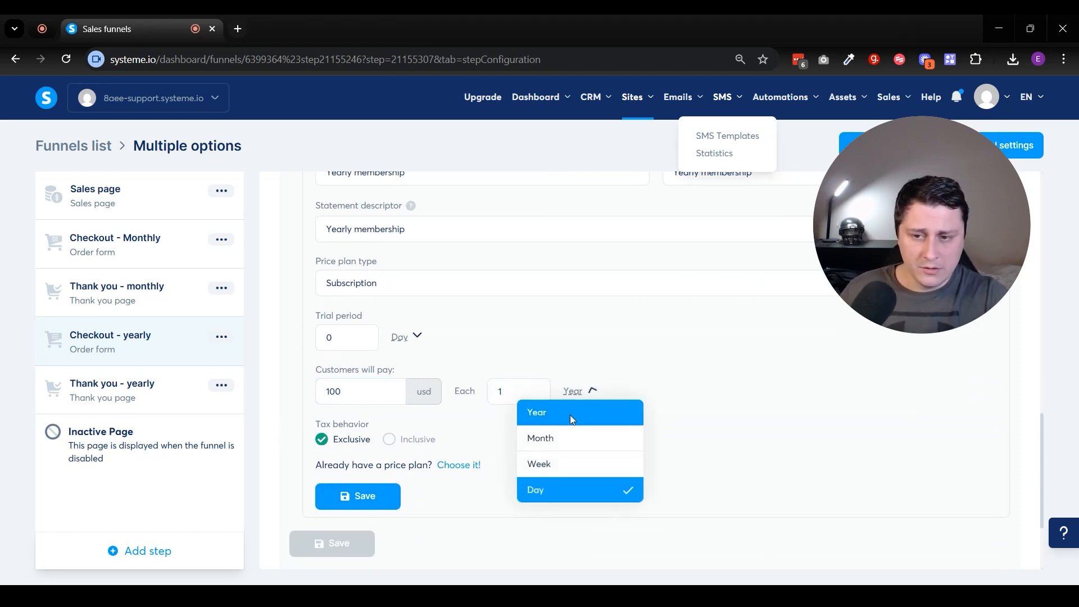
left_click(569, 415)
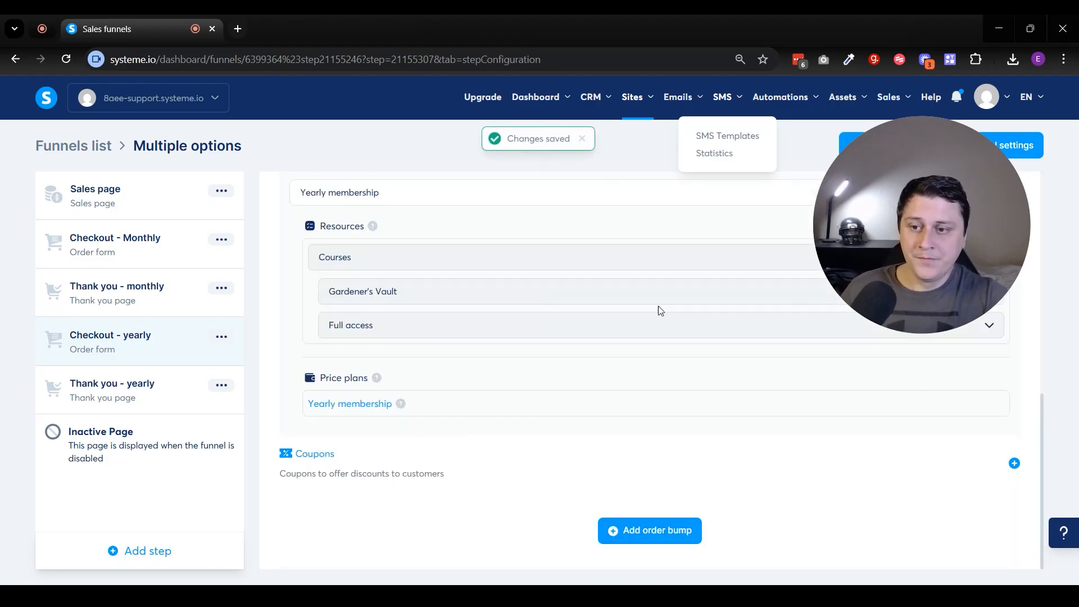
Set the URL path of the Checkout - Monthly step to "monthly-subscription".
scroll(405, 409, "up", 4)
scroll(407, 408, "up", 5)
left_click(145, 251)
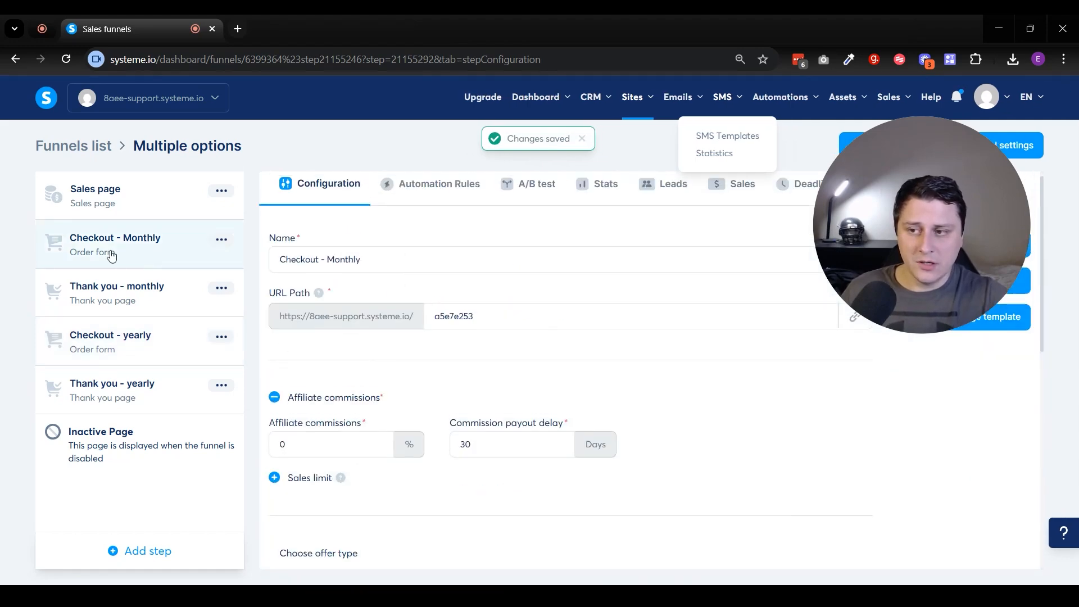
double_click(462, 318)
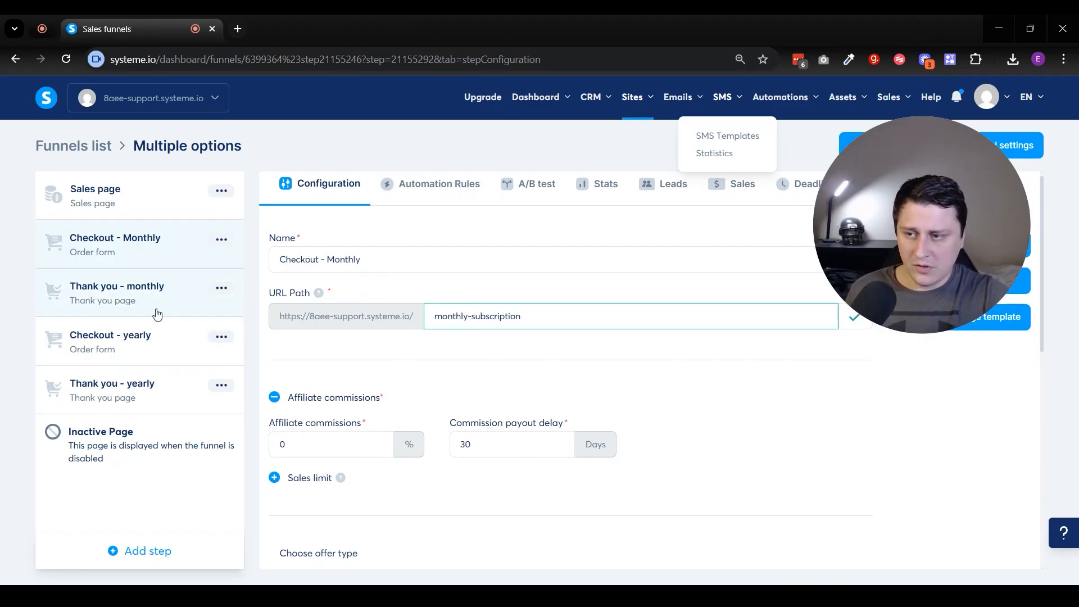
Set the URL path of the Checkout - yearly step to "yearly-subscriptions".
left_click(149, 336)
triple_click(528, 322)
type("yearly-subscriptionS")
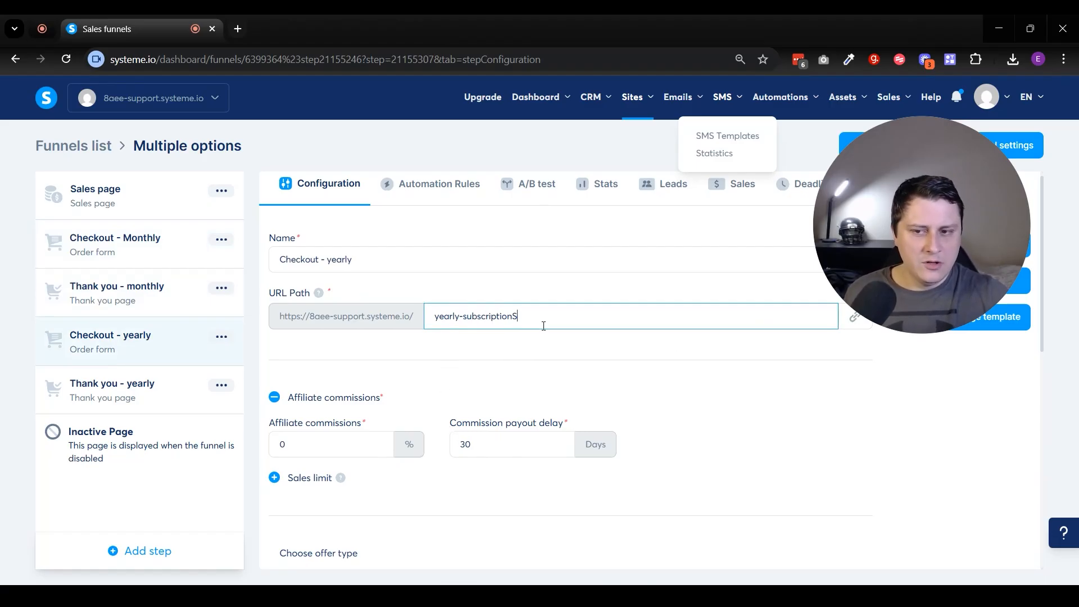
left_click(550, 391)
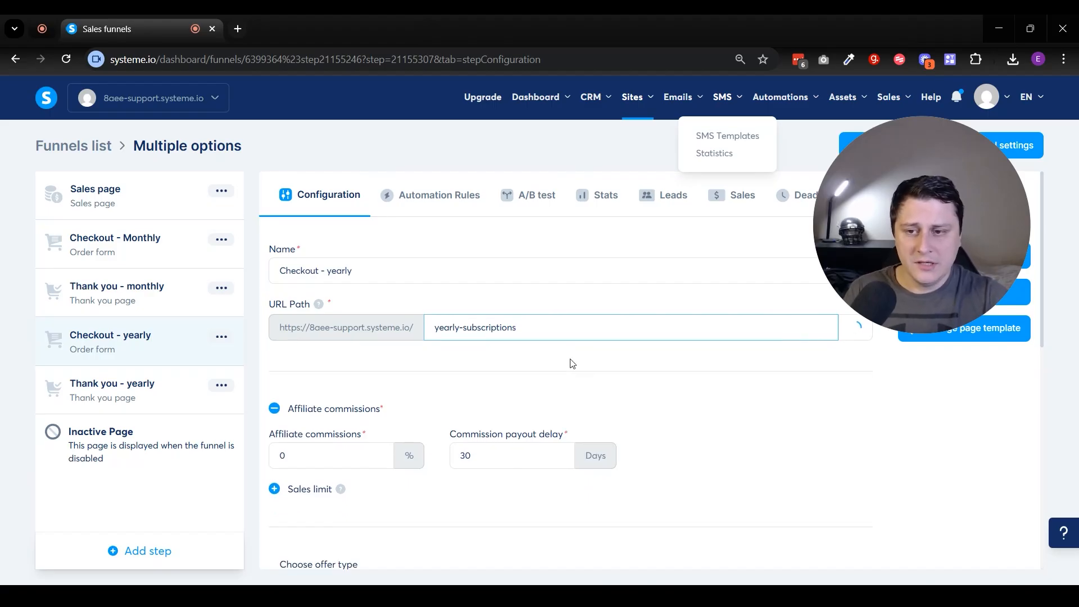
Try the URL path "yearly-subscriptions sdsds" containing a space, and restore it to the hyphenated "yearly-subscriptions".
type("dsds")
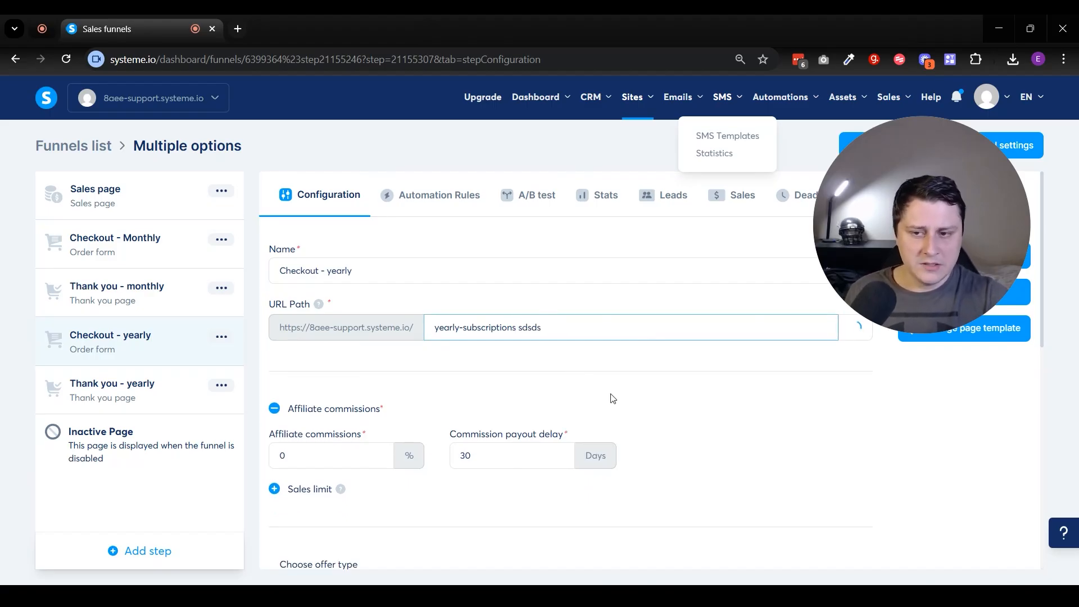
left_click(609, 397)
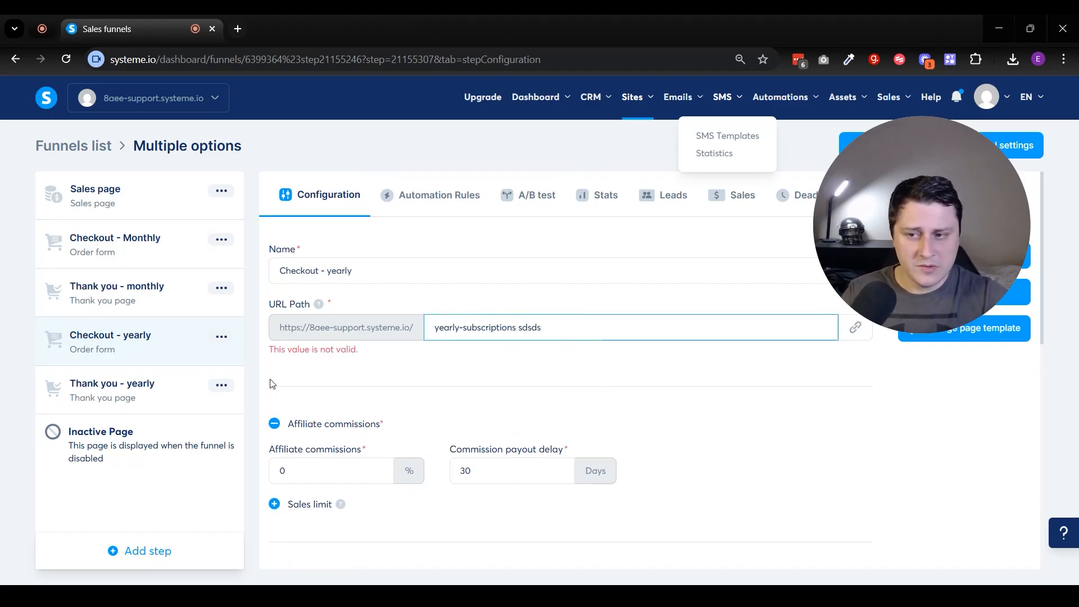
mouse_move(516, 327)
left_mouse_down()
mouse_move(546, 327)
mouse_move(520, 327)
left_mouse_up()
left_click(545, 354)
key("BackSpace")
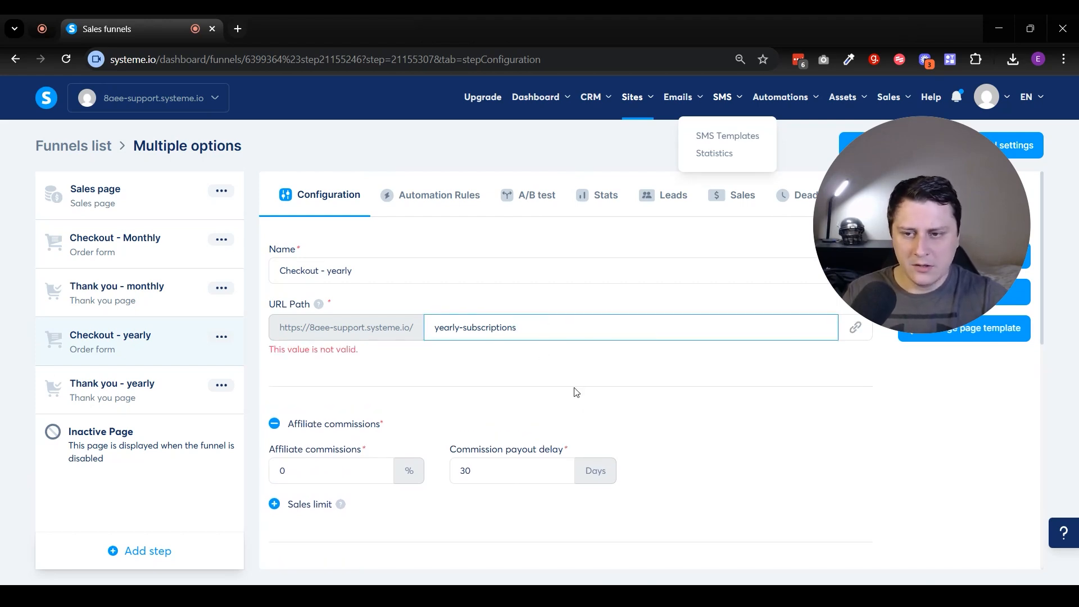
double_click(462, 327)
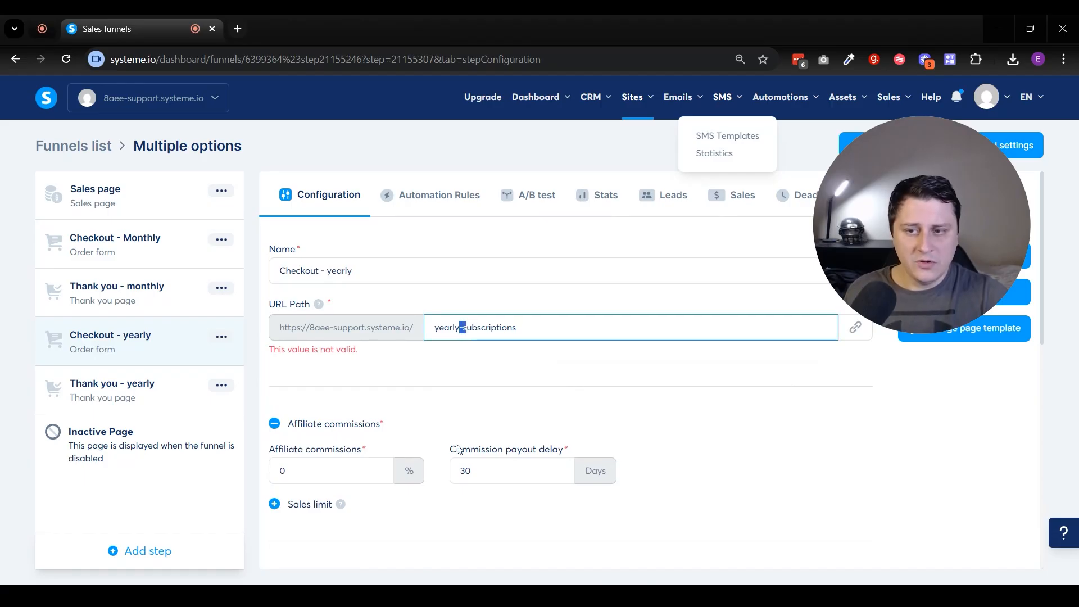
left_click(461, 327)
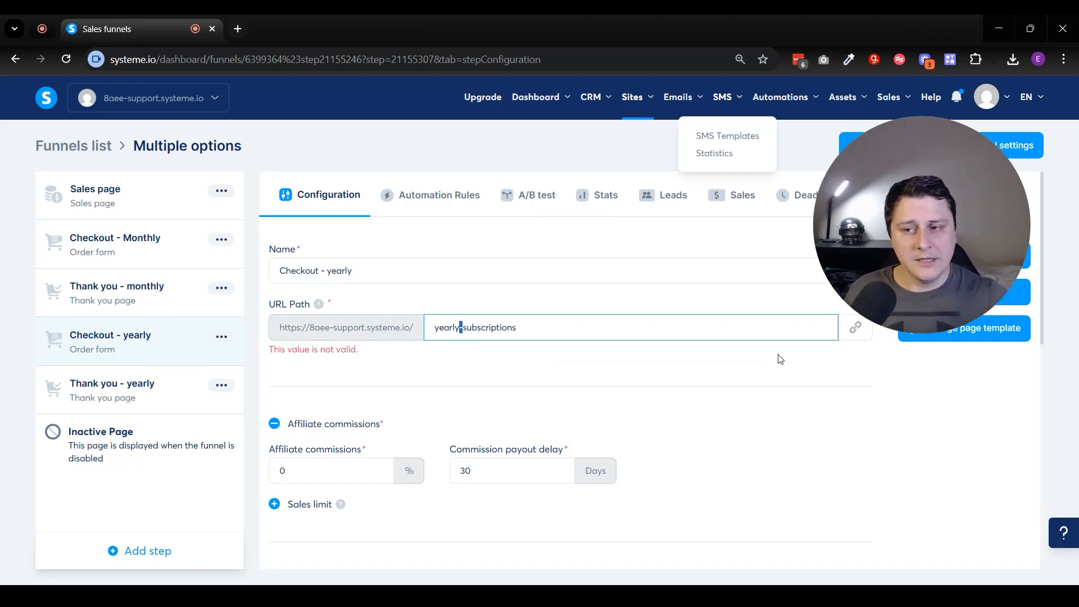
left_click(674, 431)
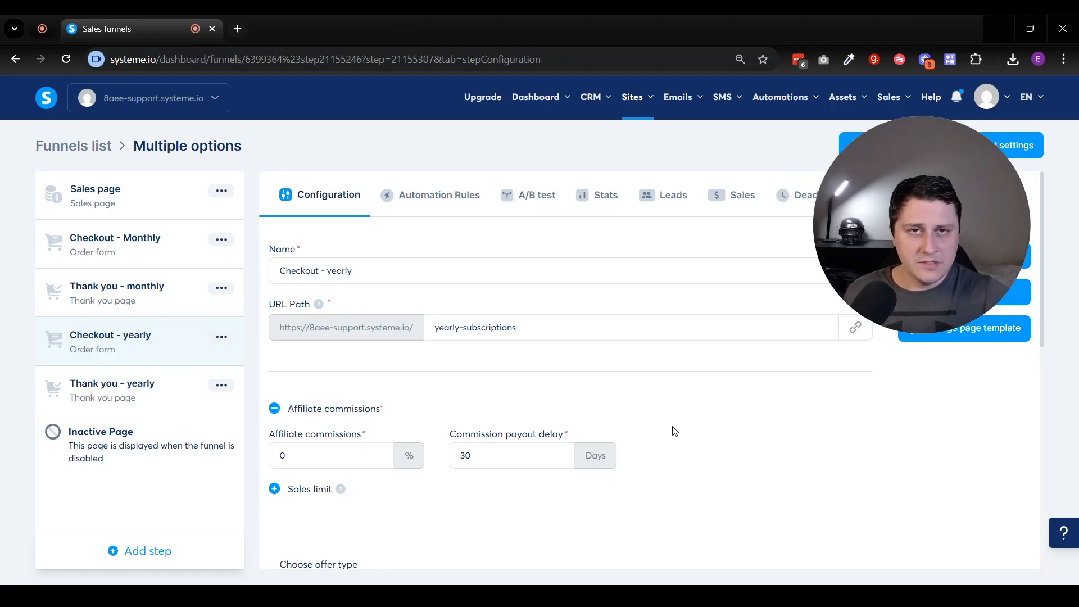
Copy the page link of the Checkout - Monthly step.
left_click(152, 255)
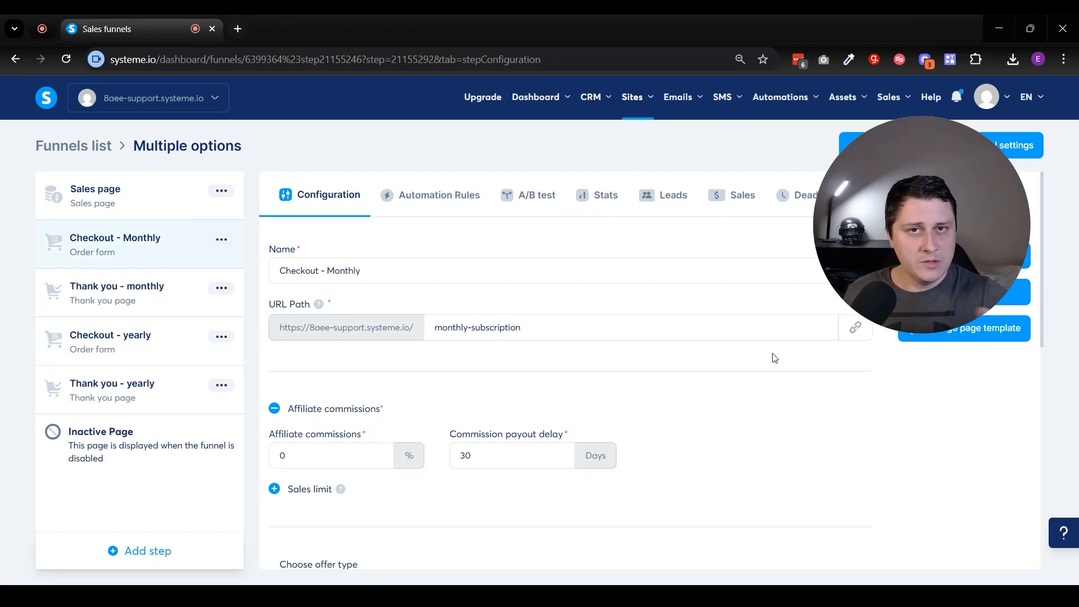
mouse_move(867, 282)
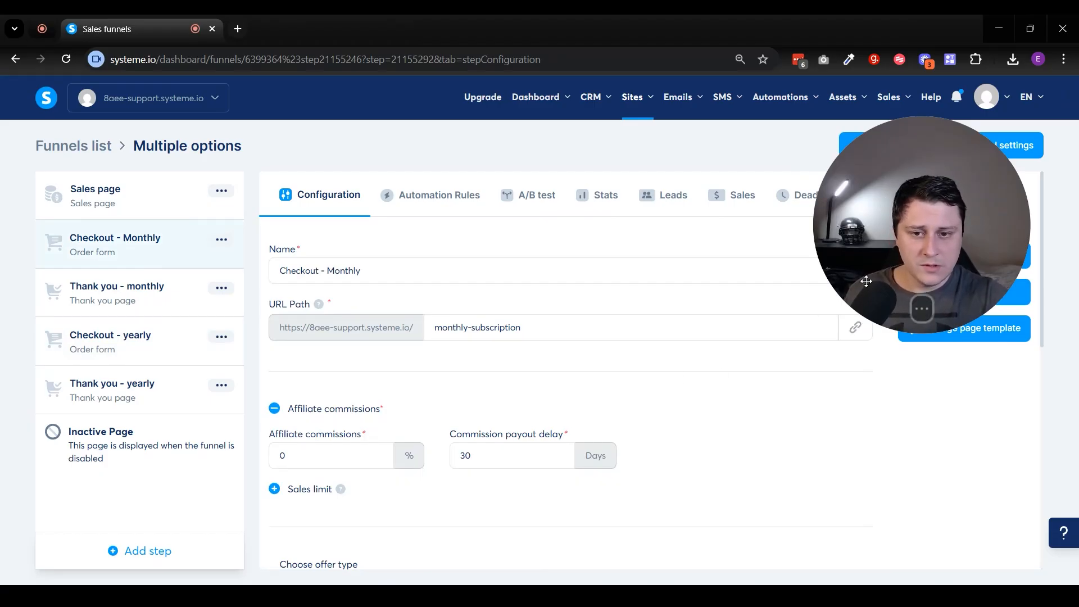
left_click_drag(866, 281, 796, 341)
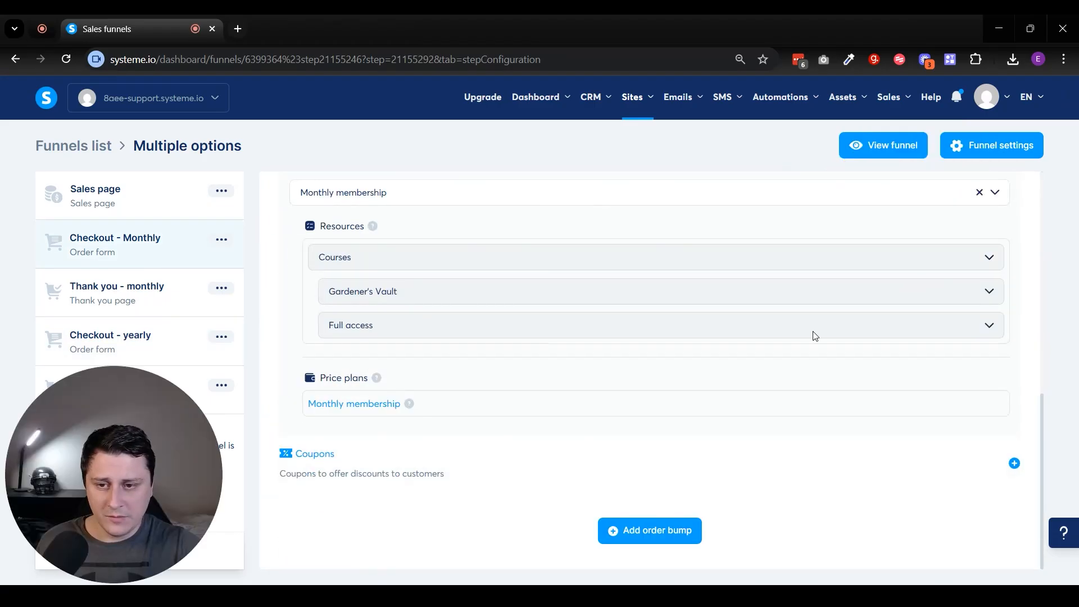
scroll(815, 336, "up", 10)
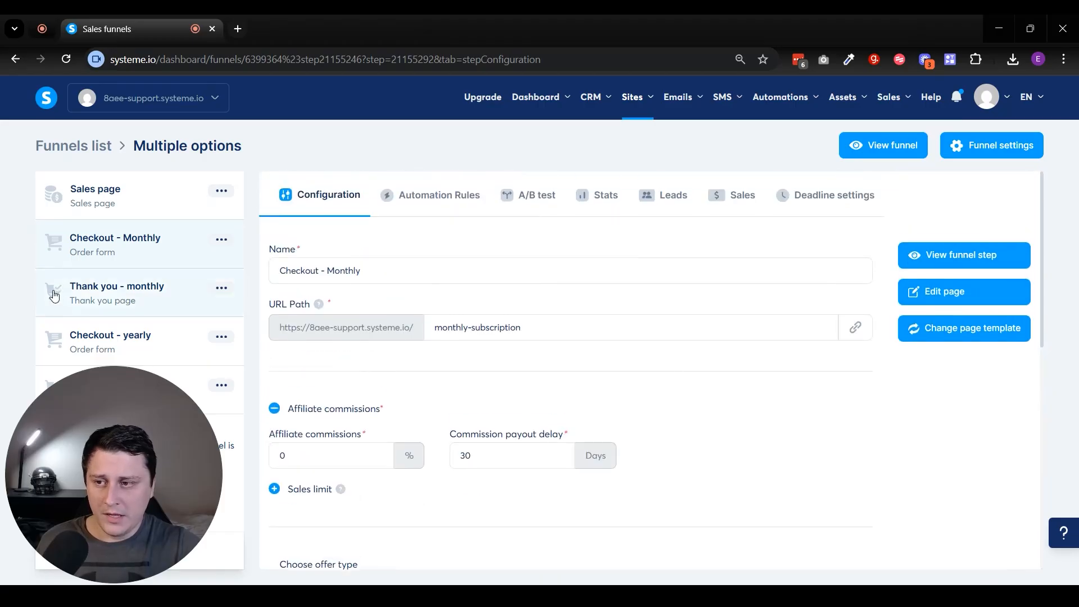
left_click(855, 328)
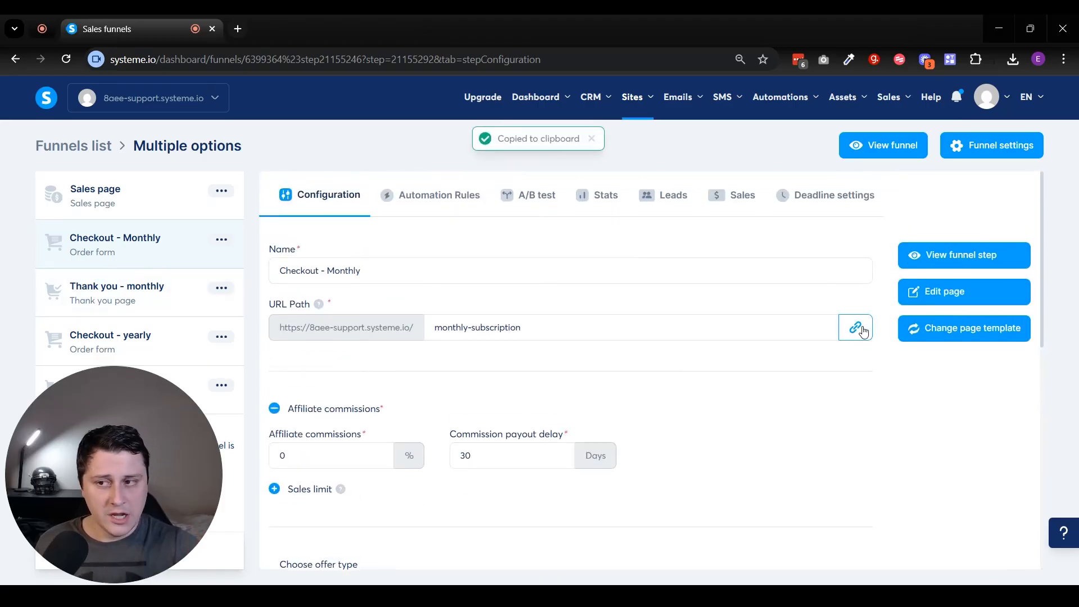
Open the Sales page for editing and paste the monthly checkout link as the URL of the $10 / month plan's button.
left_click(138, 187)
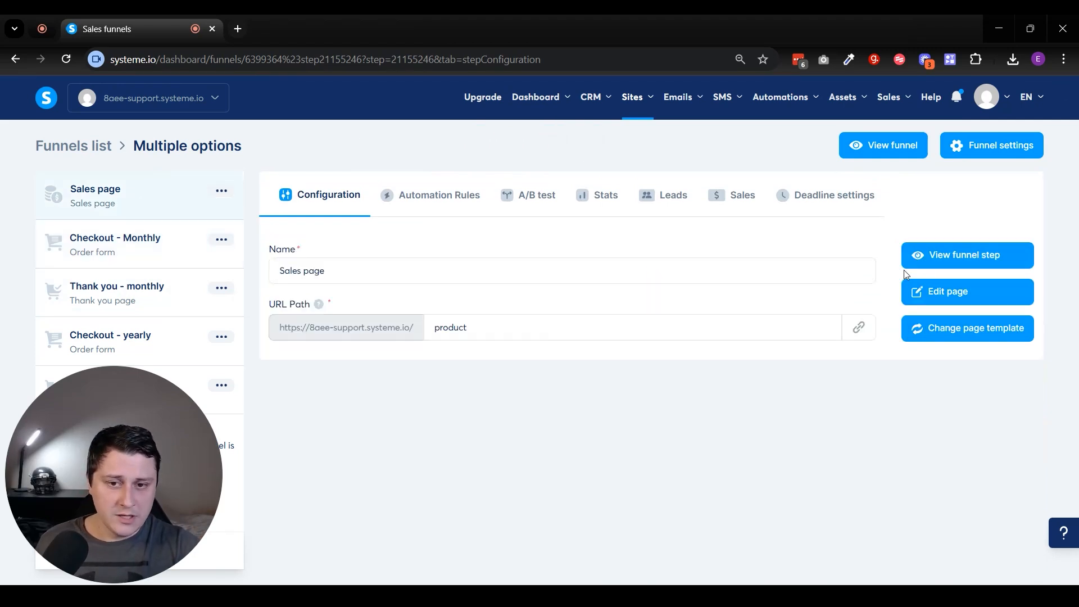
left_click(950, 297)
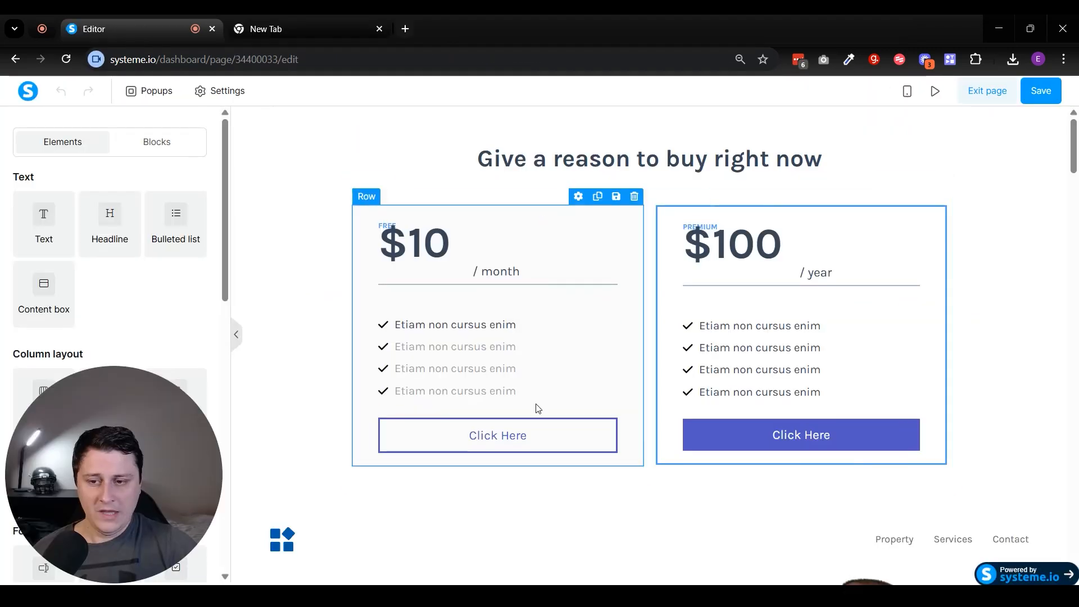
left_click(500, 445)
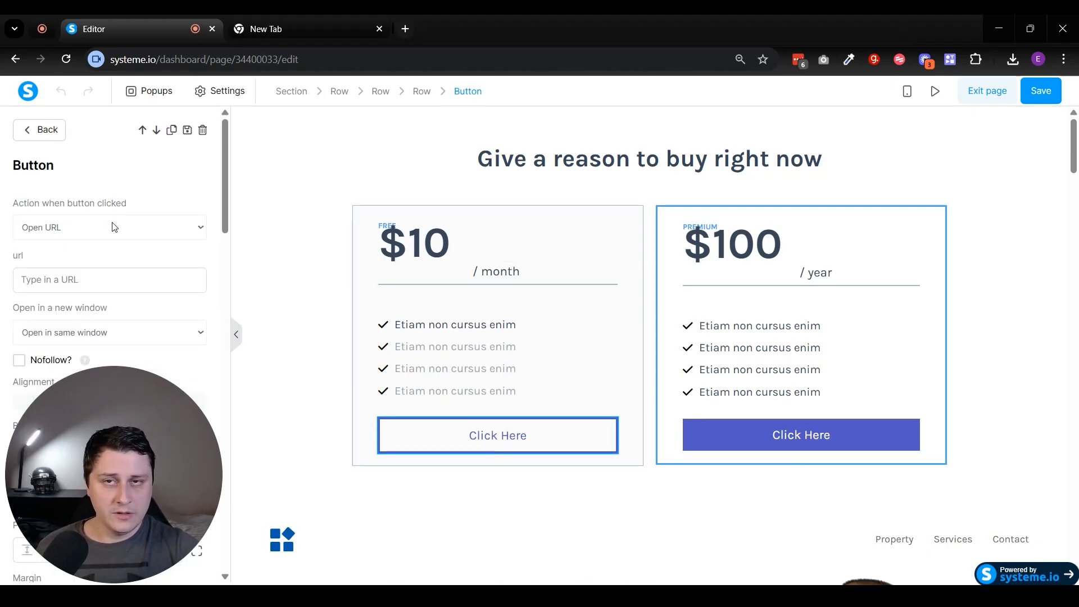
left_click(79, 281)
key("ctrl+v")
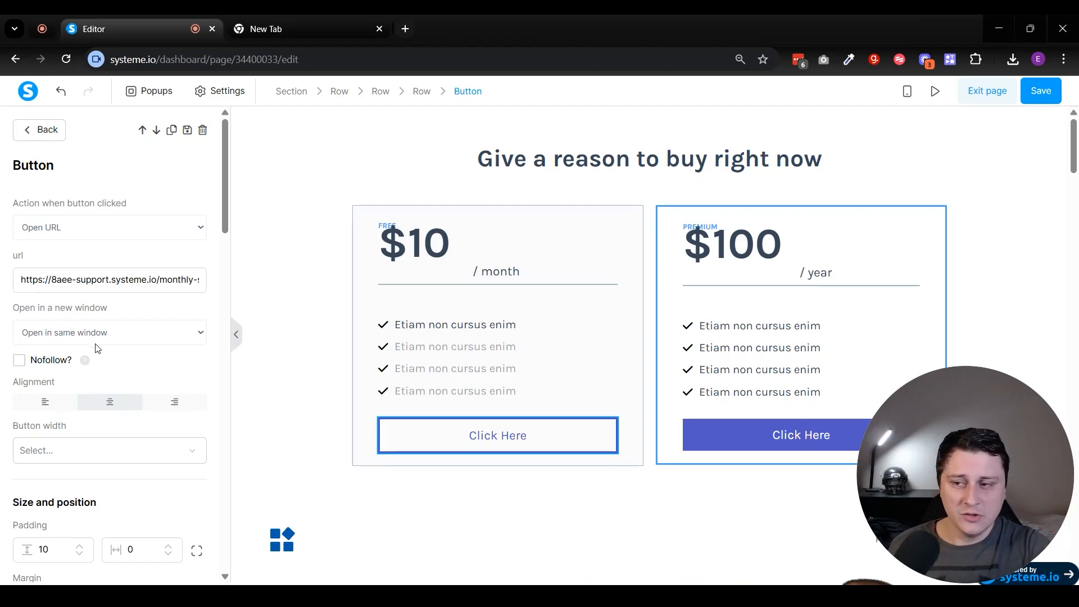
Examine the $10 / month button's settings, including its size, text, typography, color, border, shadow and hover effect.
scroll(86, 326, "down", 1)
scroll(87, 326, "down", 1)
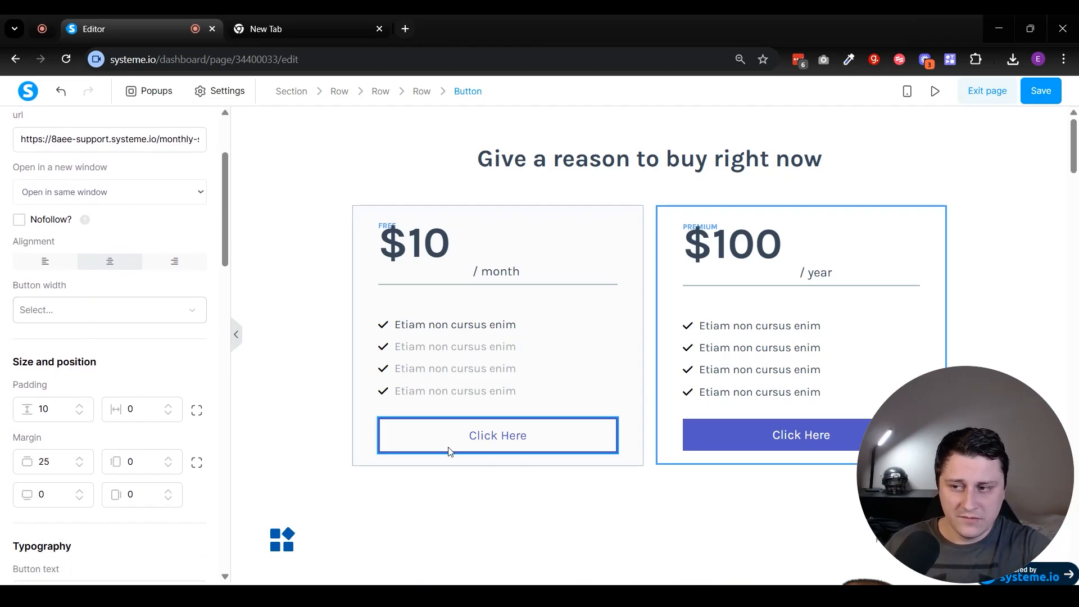
scroll(85, 301, "down", 1)
scroll(78, 314, "down", 1)
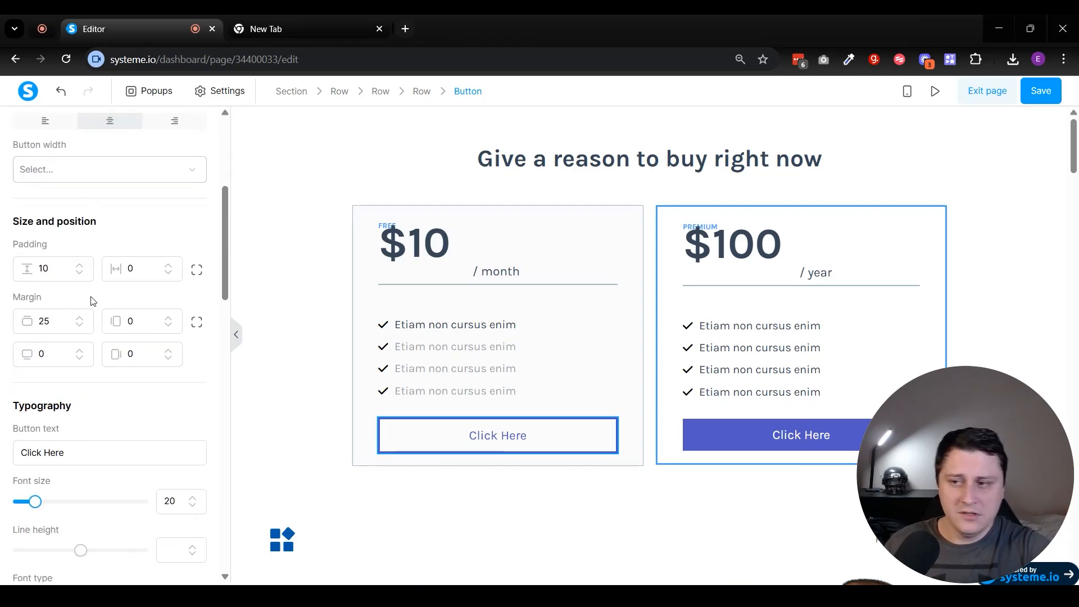
scroll(111, 287, "down", 2)
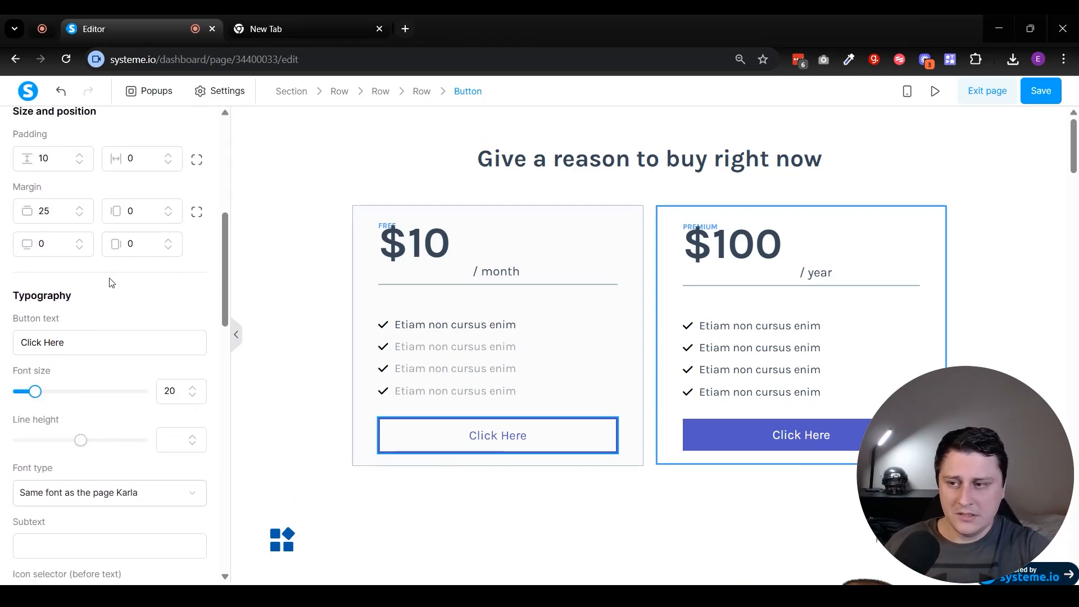
triple_click(87, 314)
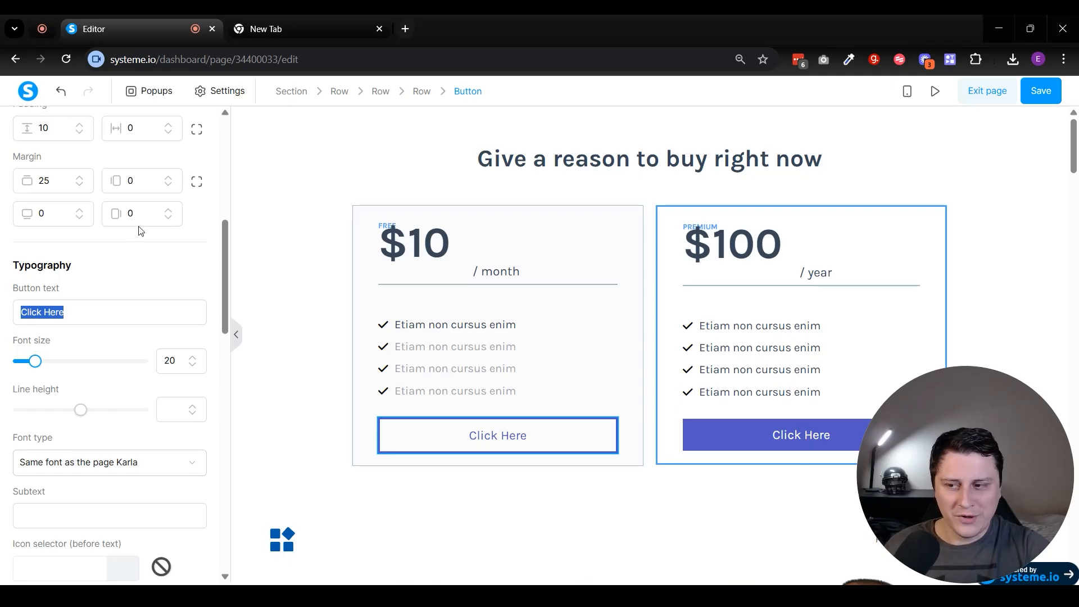
scroll(138, 234, "down", 7)
scroll(181, 266, "down", 3)
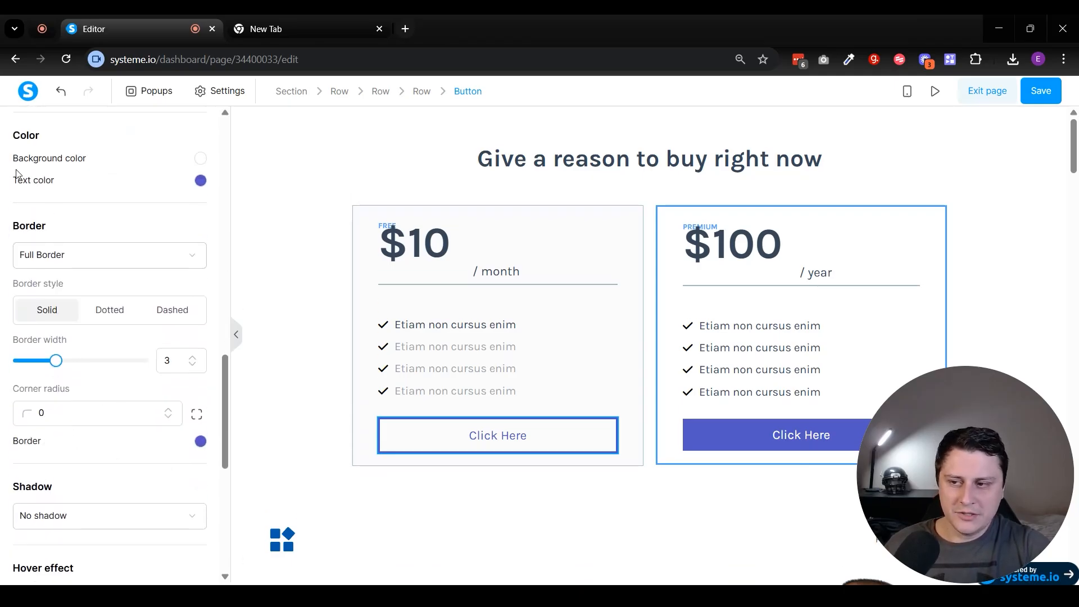
scroll(99, 306, "down", 6)
scroll(102, 306, "up", 10)
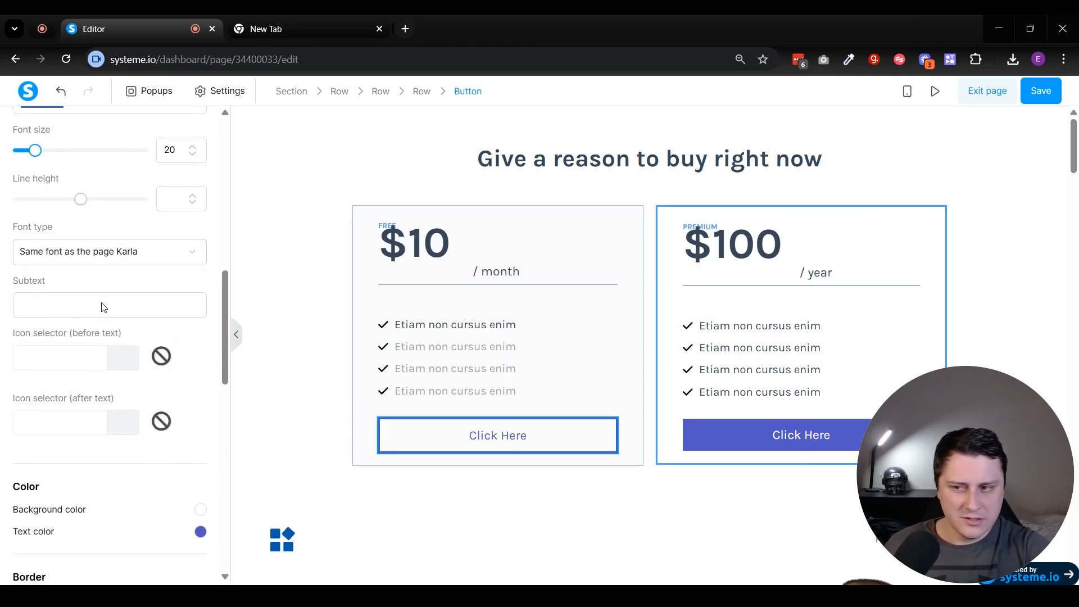
scroll(103, 307, "up", 8)
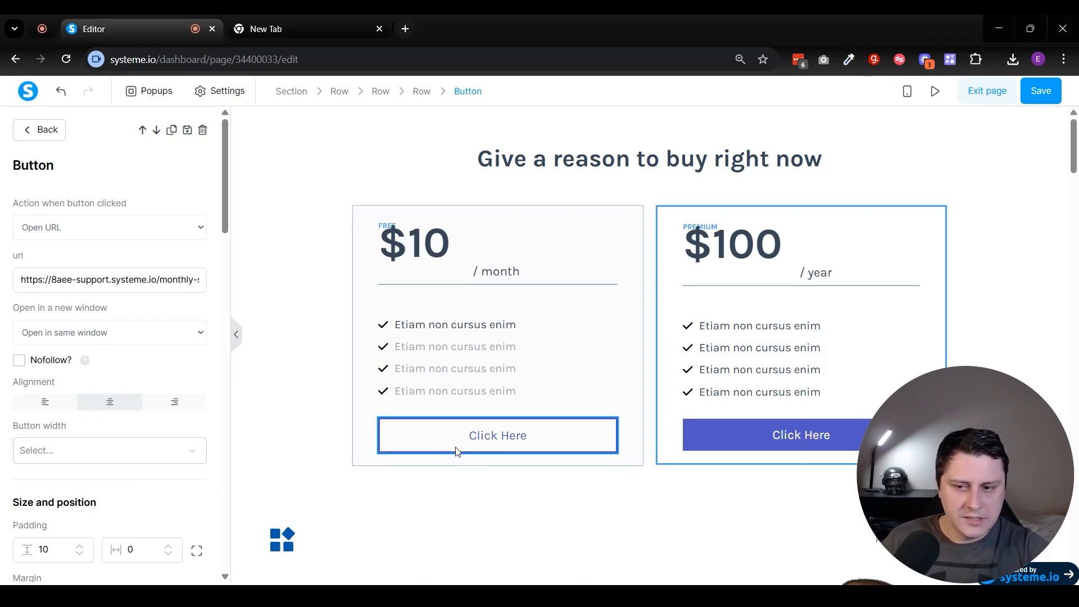
Check the monthly button's URL, save the sales page and exit the page editor.
triple_click(67, 281)
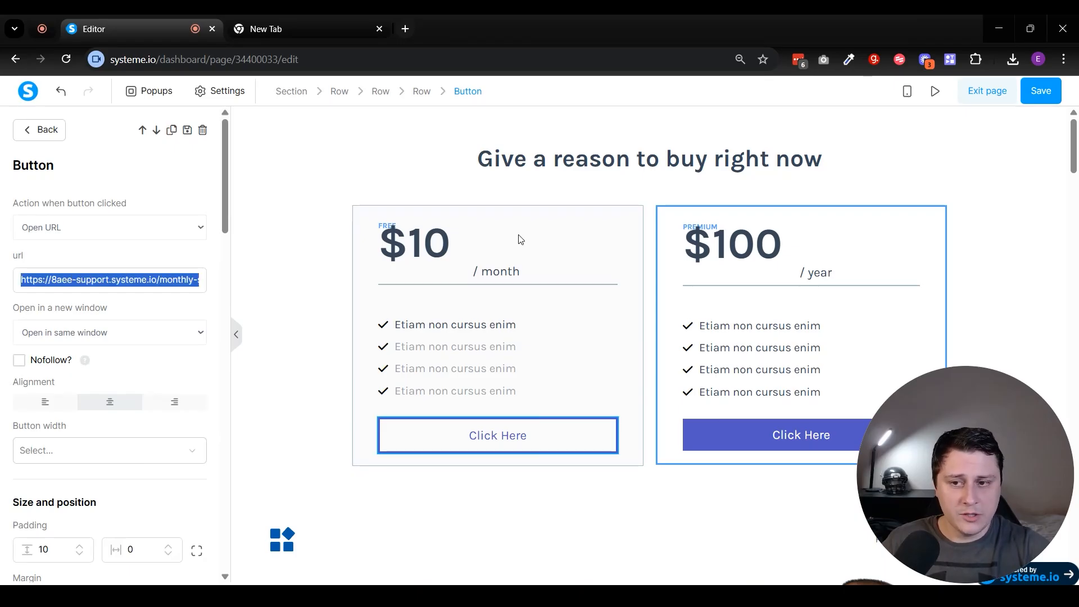
left_click(1040, 93)
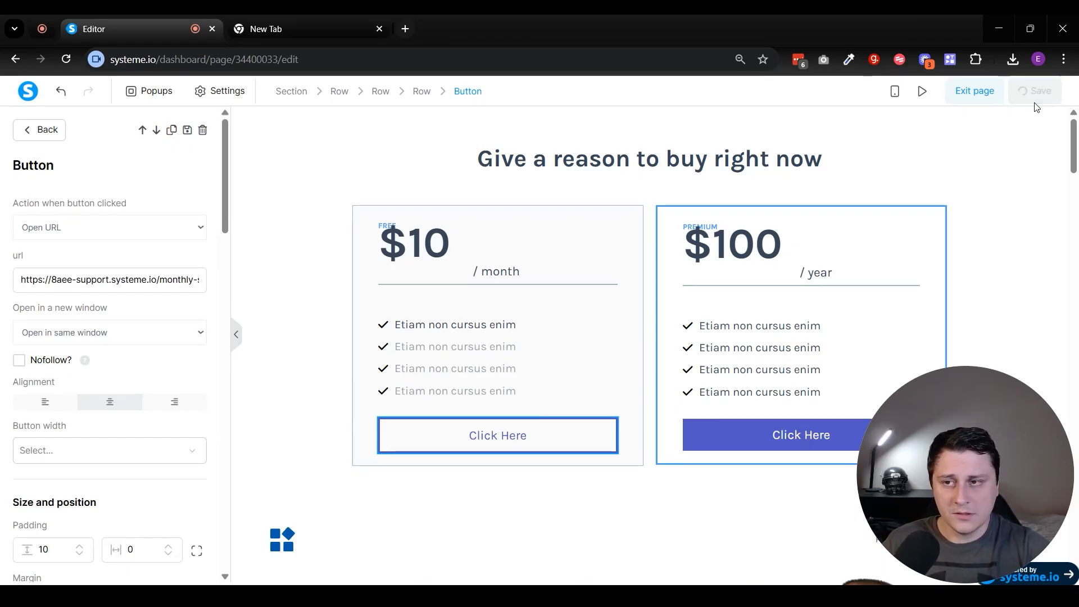
left_click(991, 100)
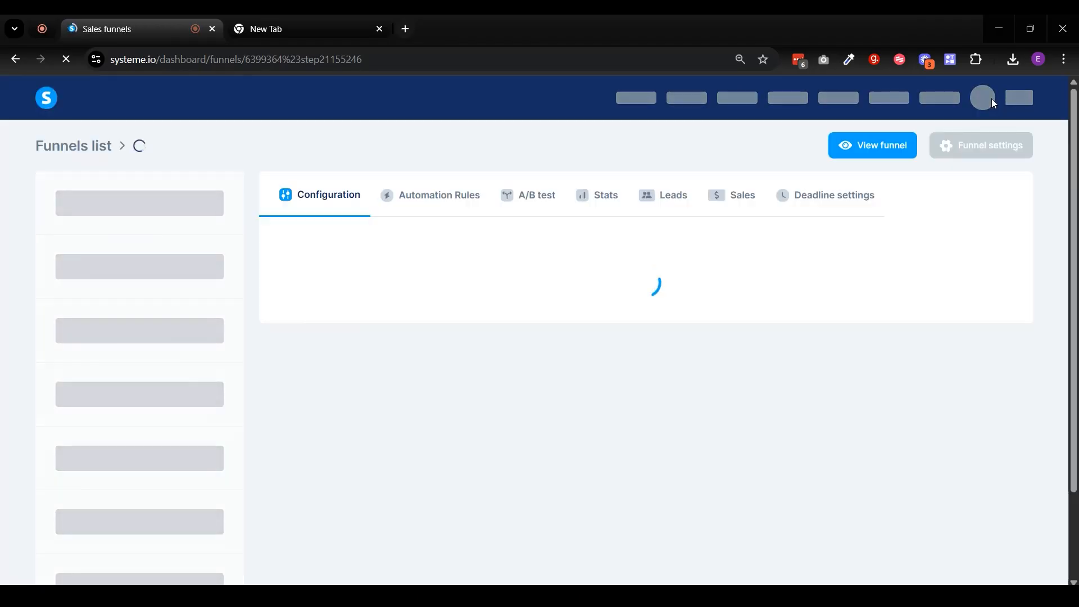
Link the $100 / year plan's button on the Sales page to the copied Checkout - yearly page URL, and save and exit the page editor.
left_click(187, 344)
left_click(855, 337)
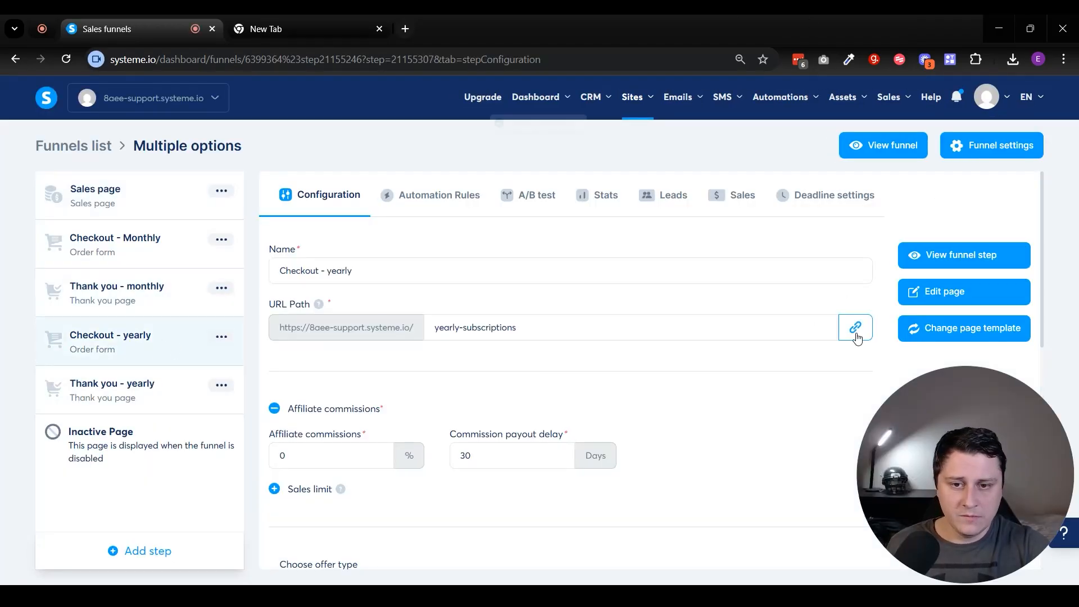
left_click(105, 198)
left_click(950, 291)
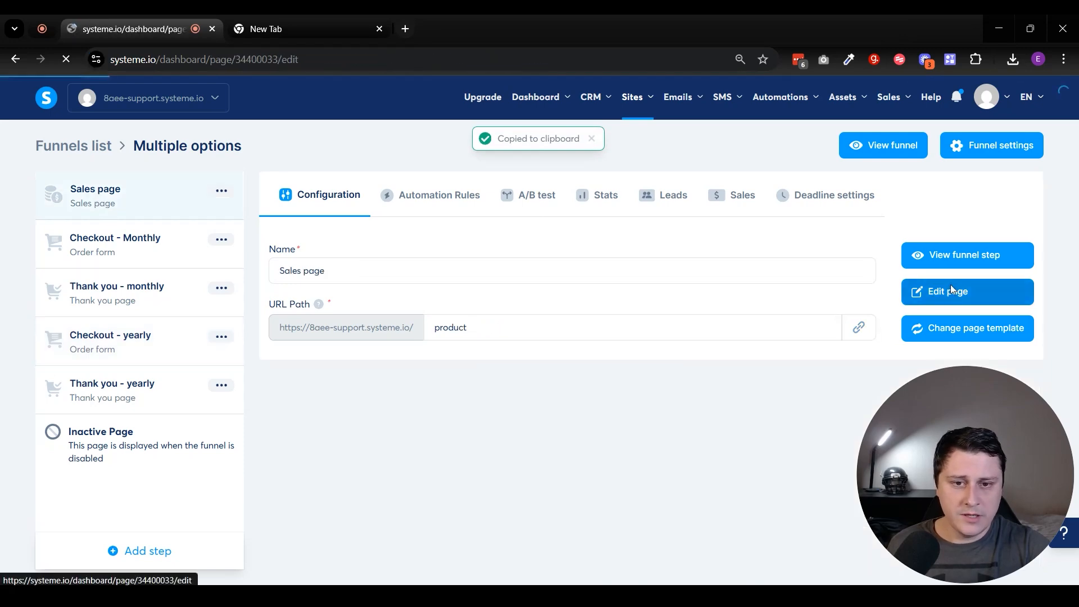
left_click(767, 440)
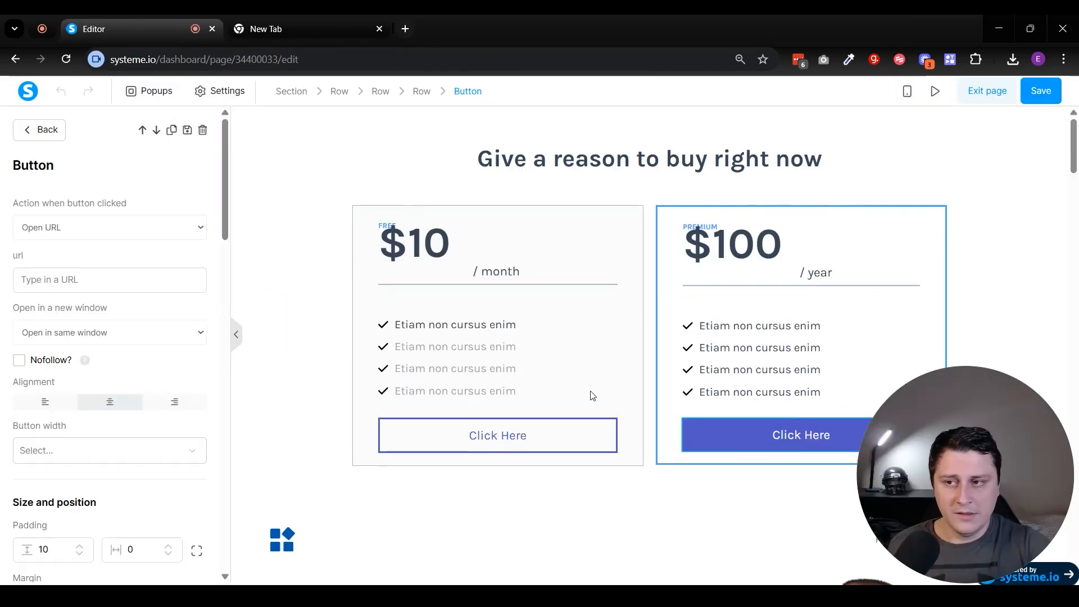
left_click(82, 275)
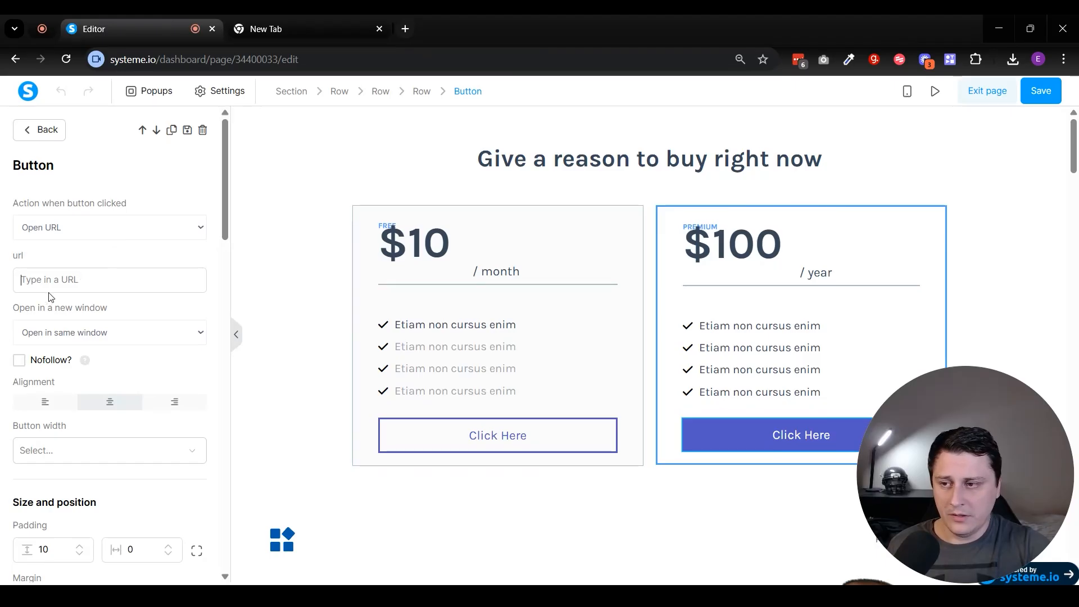
key("ctrl+v")
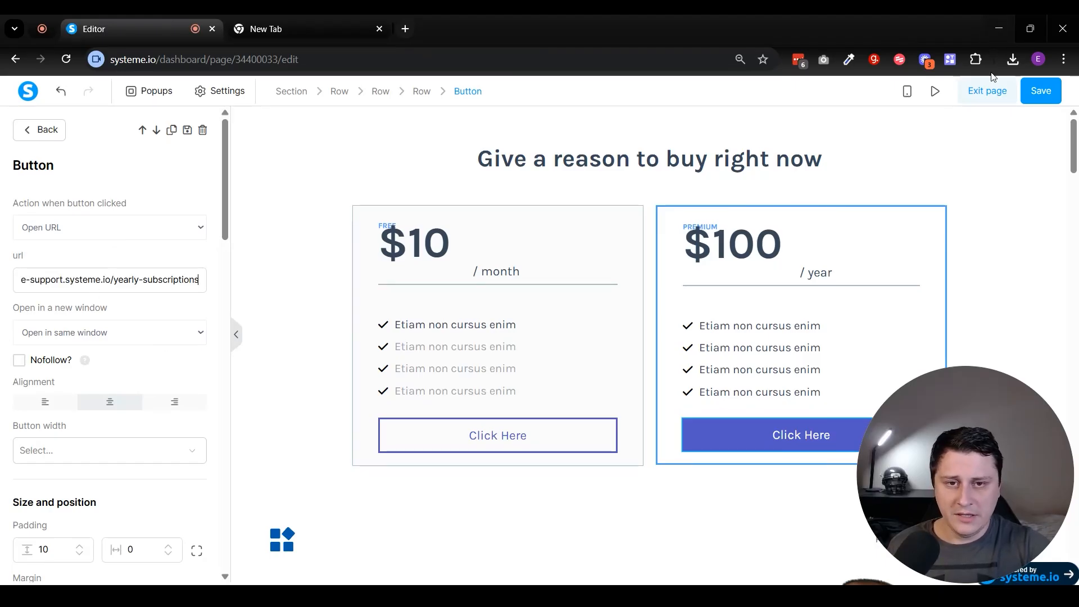
left_click(1051, 92)
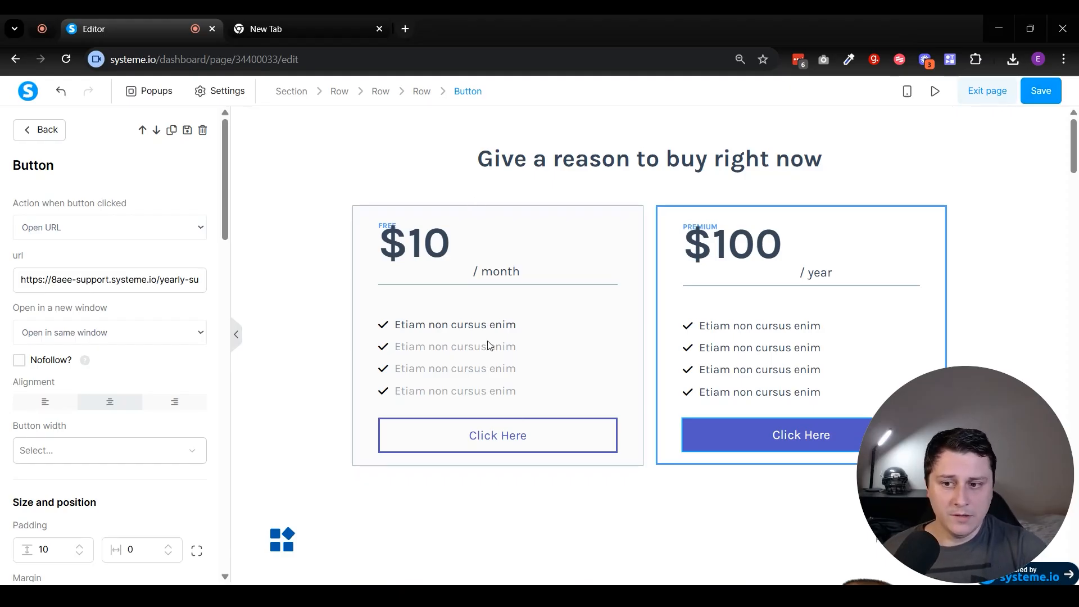
left_click(982, 99)
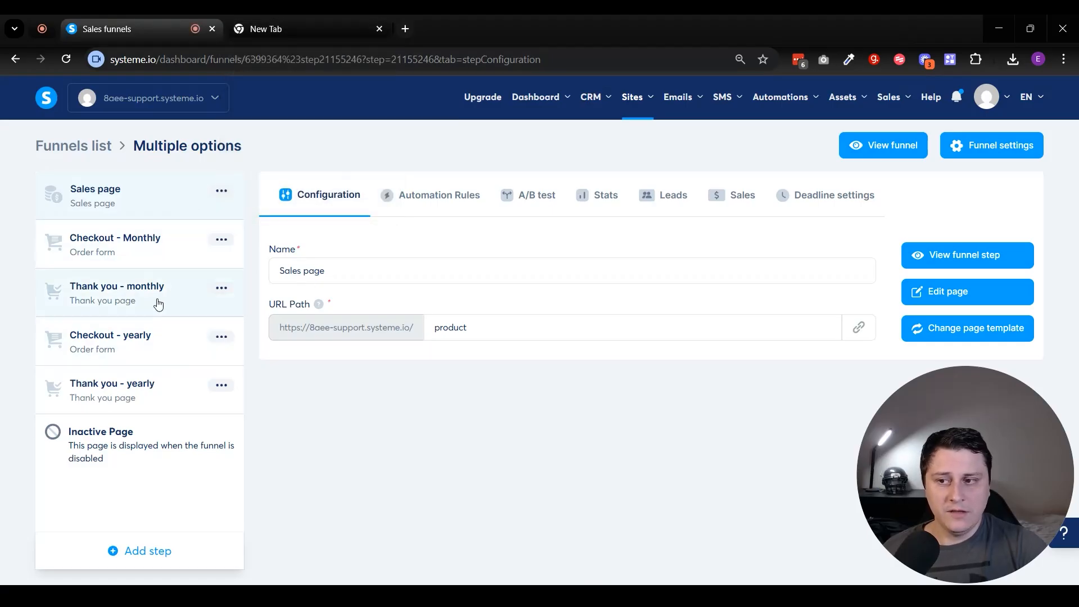
Try moving the Checkout - yearly step above Thank you - monthly, and return it to its place before Thank you - yearly.
left_click_drag(155, 348, 156, 293)
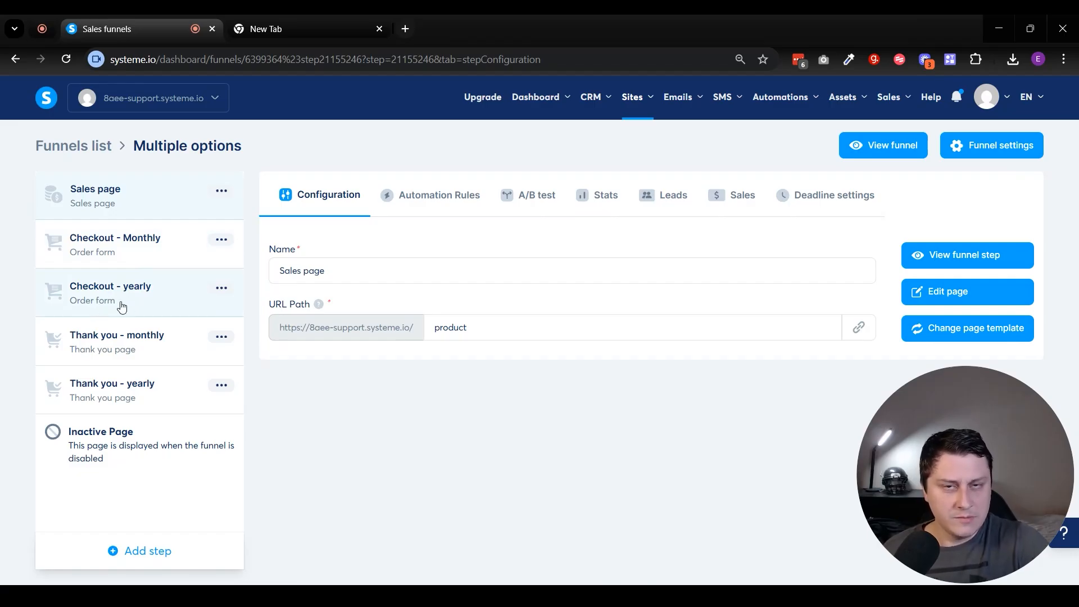
left_click_drag(121, 307, 137, 357)
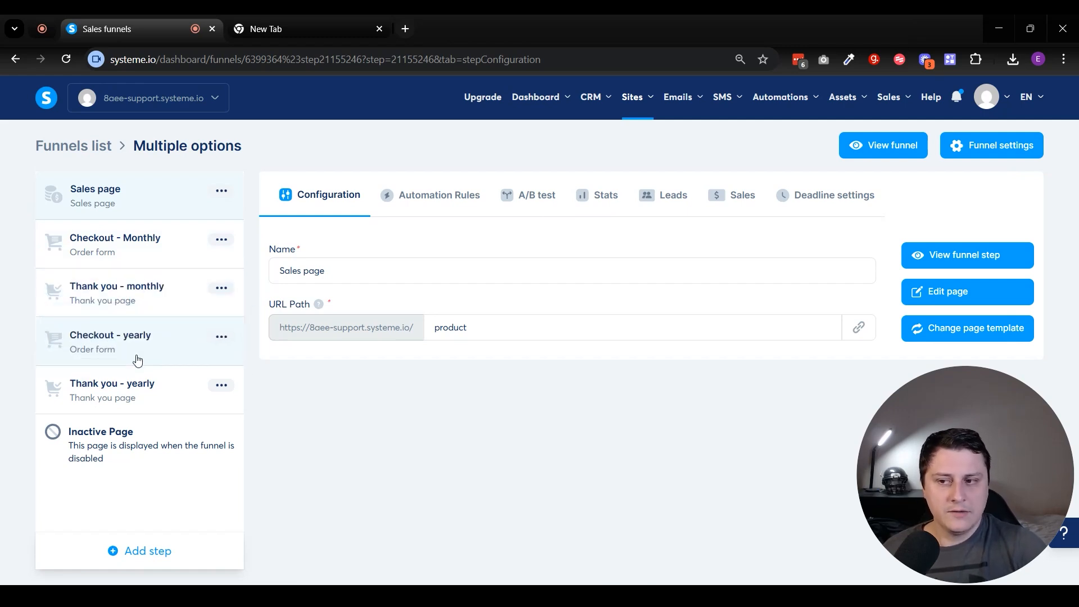